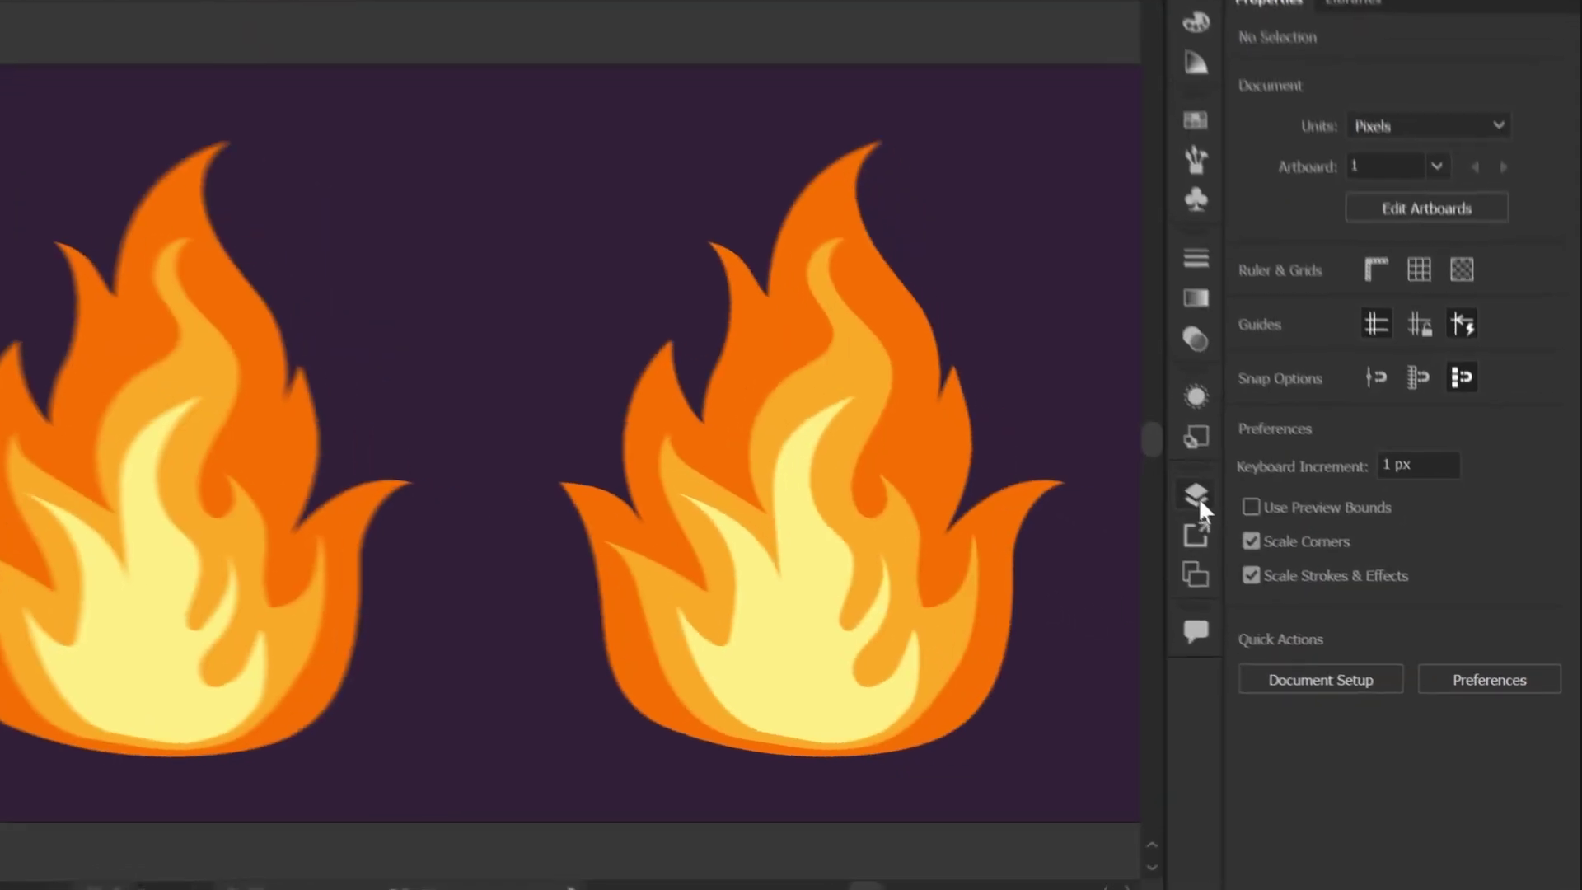
- Select the right-hand vector flame group using the Layers panel
{"action": "left_click", "coordinate": [1246, 536]}
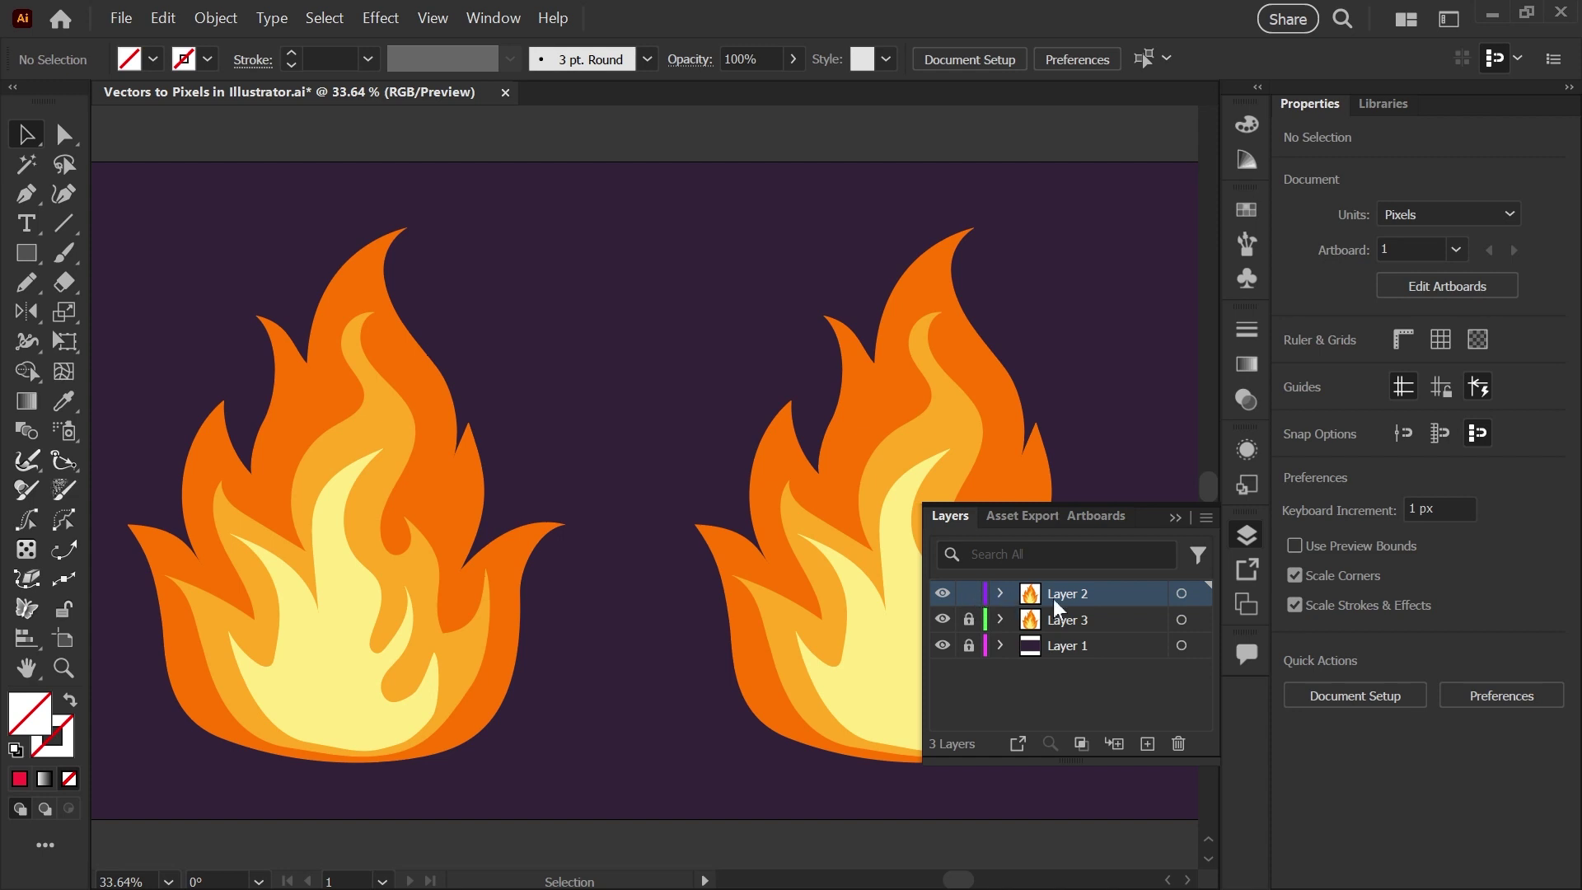
{"action": "left_click", "coordinate": [1248, 536]}
{"action": "left_click", "coordinate": [920, 604]}
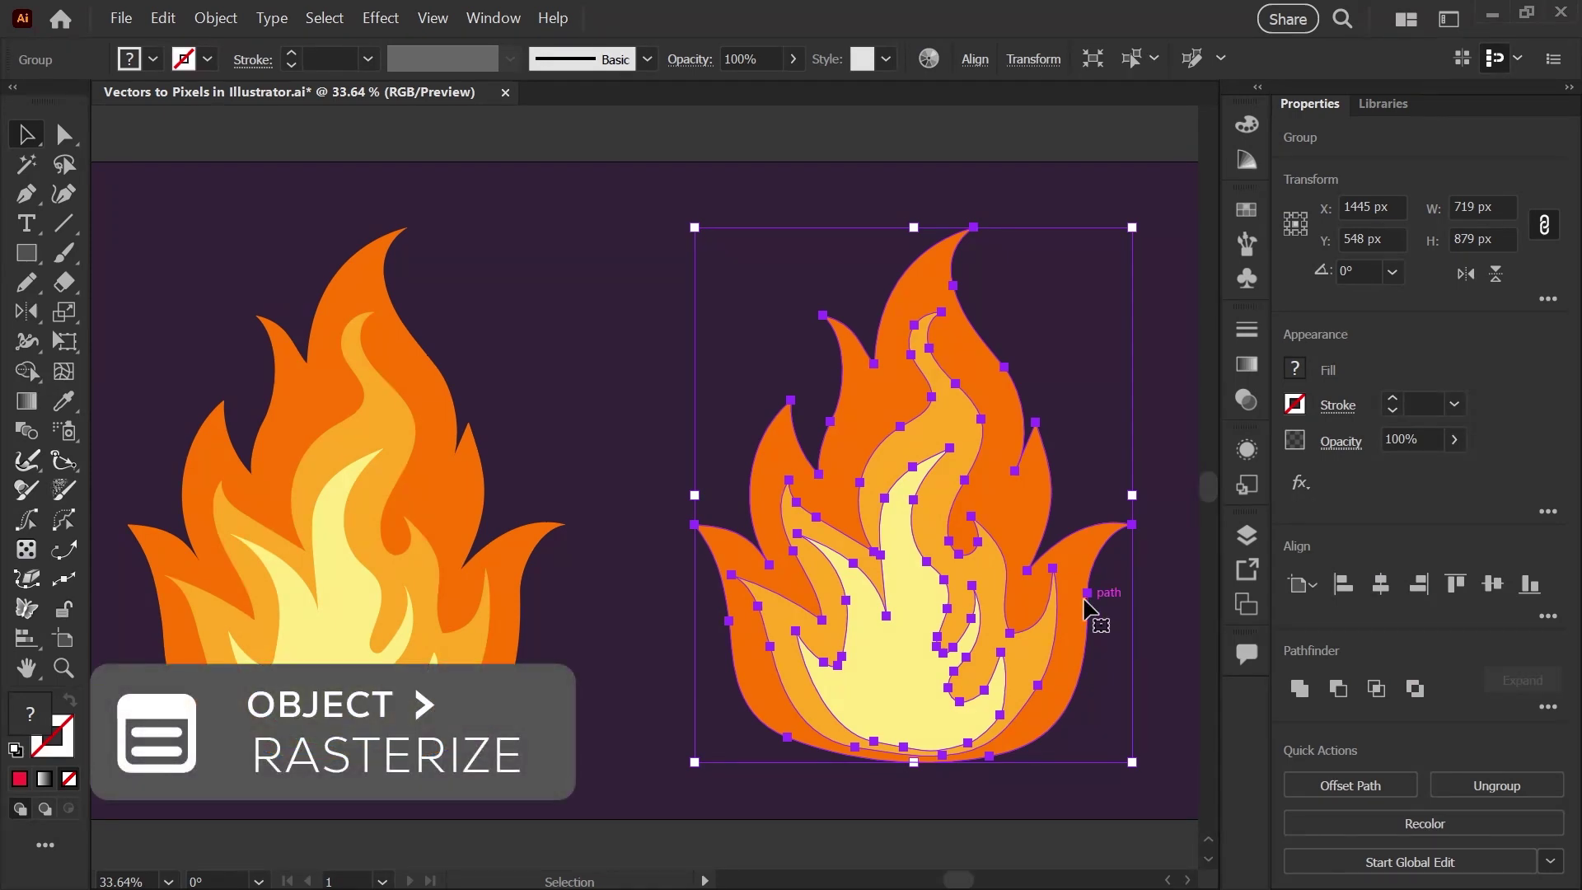
- Rasterize the right flame at RGB, High 300 ppi, transparent background, anti-aliasing None
{"action": "left_click", "coordinate": [216, 18]}
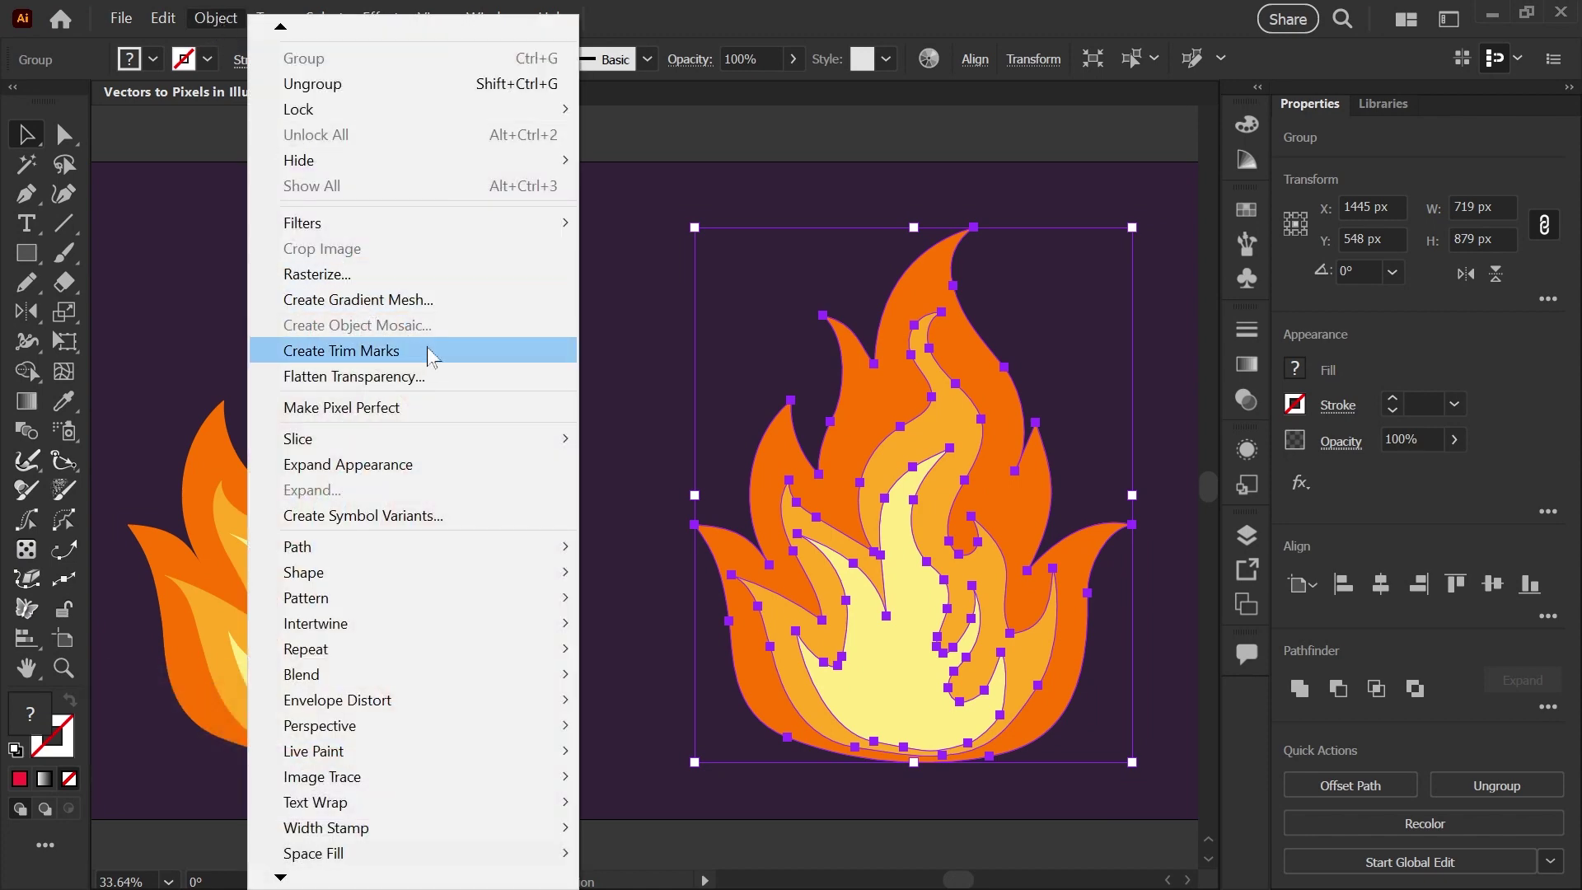
{"action": "left_click", "coordinate": [435, 275]}
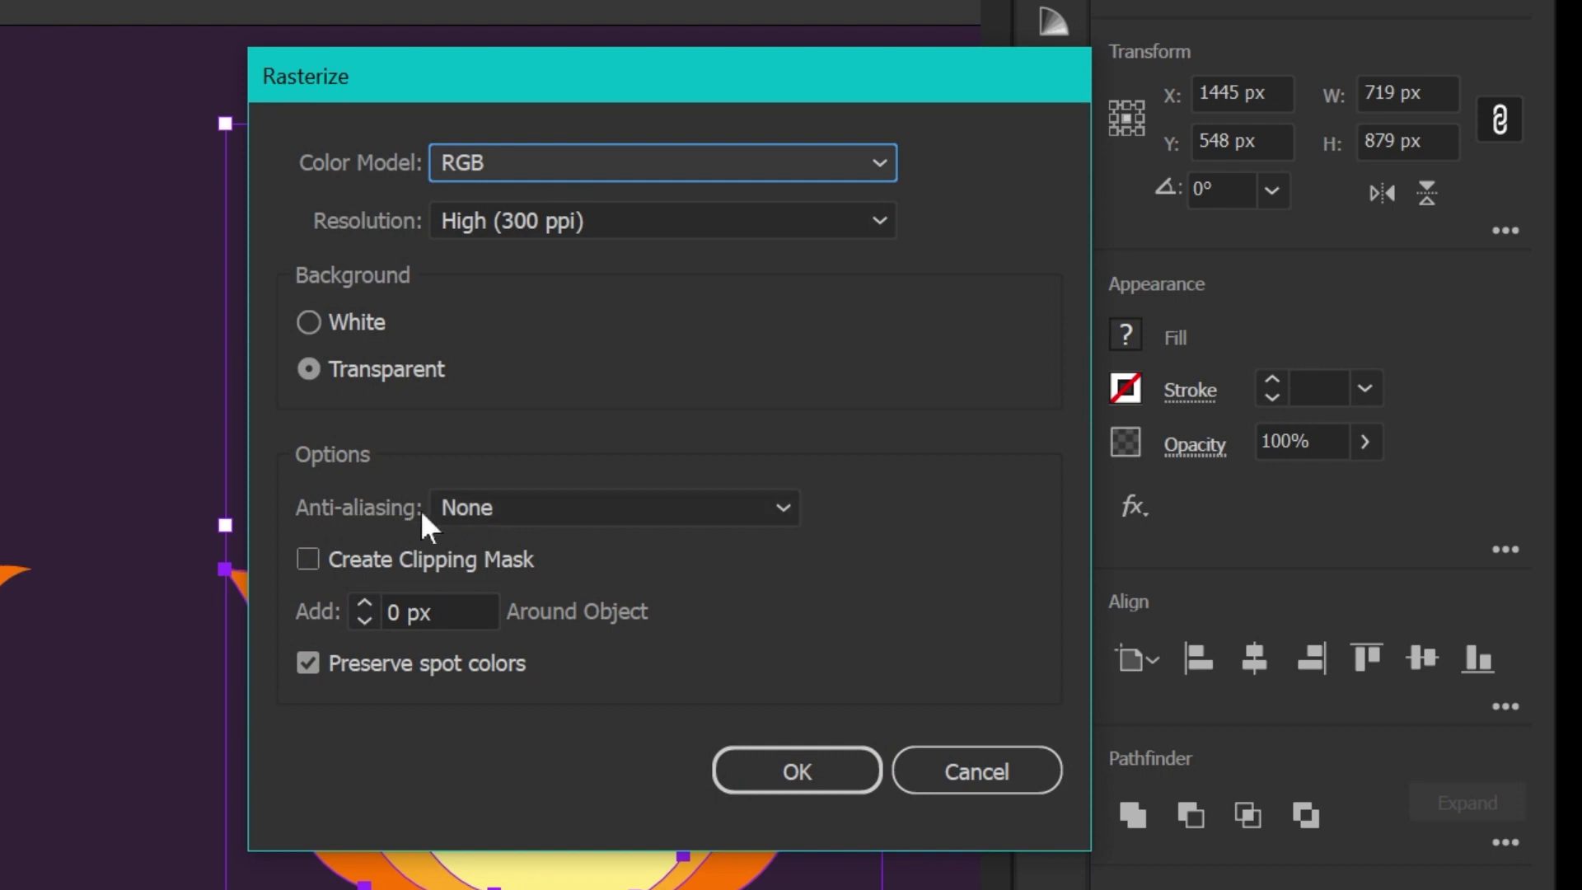
{"action": "left_click", "coordinate": [671, 510]}
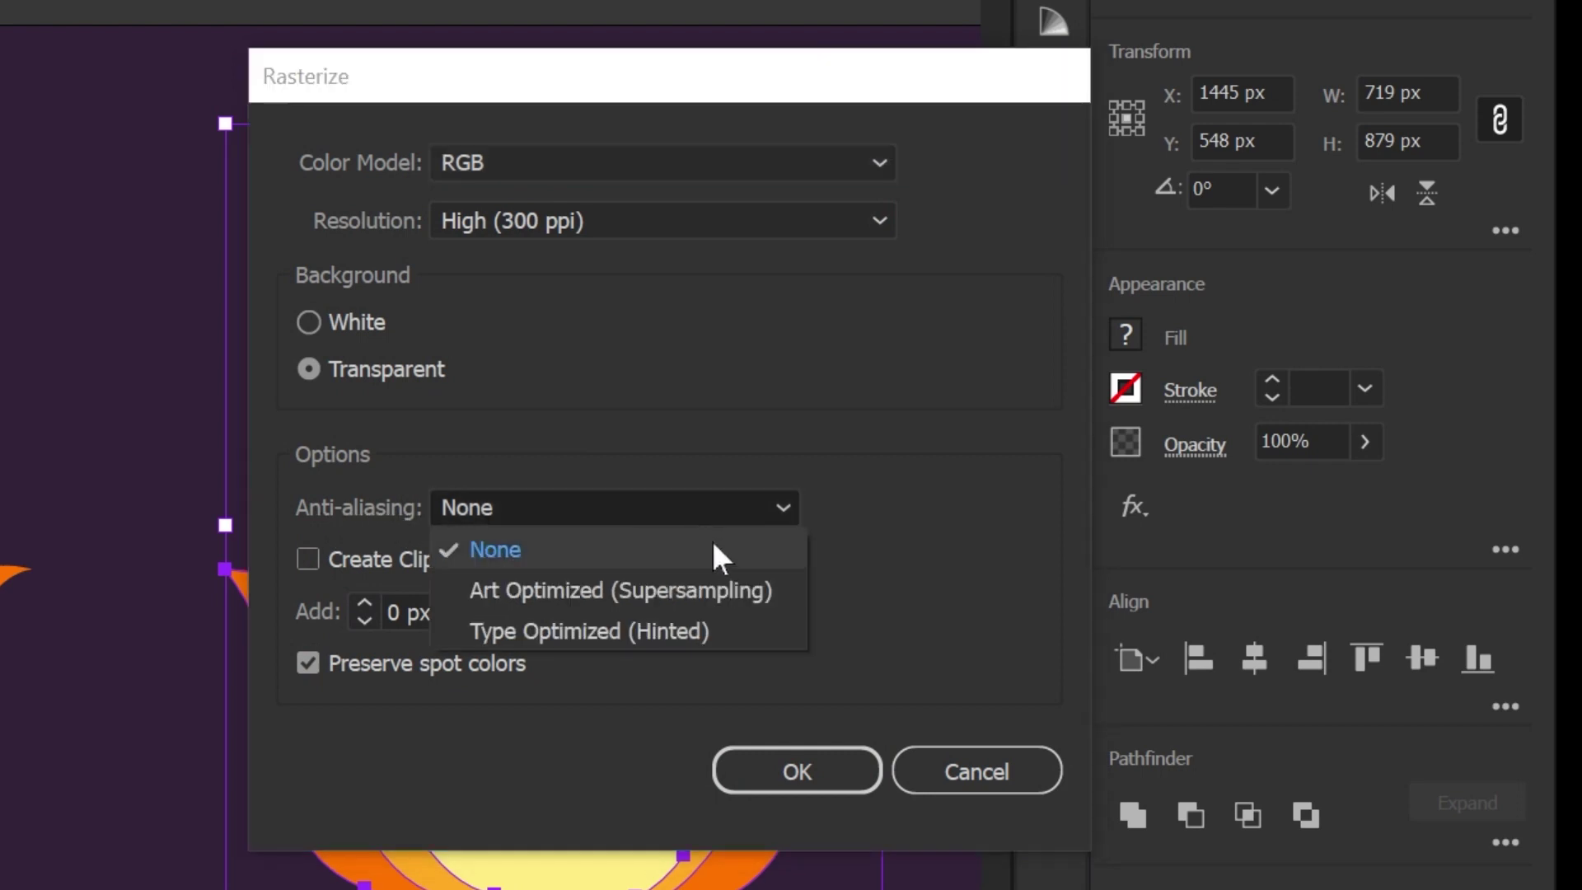
{"action": "left_click", "coordinate": [531, 551]}
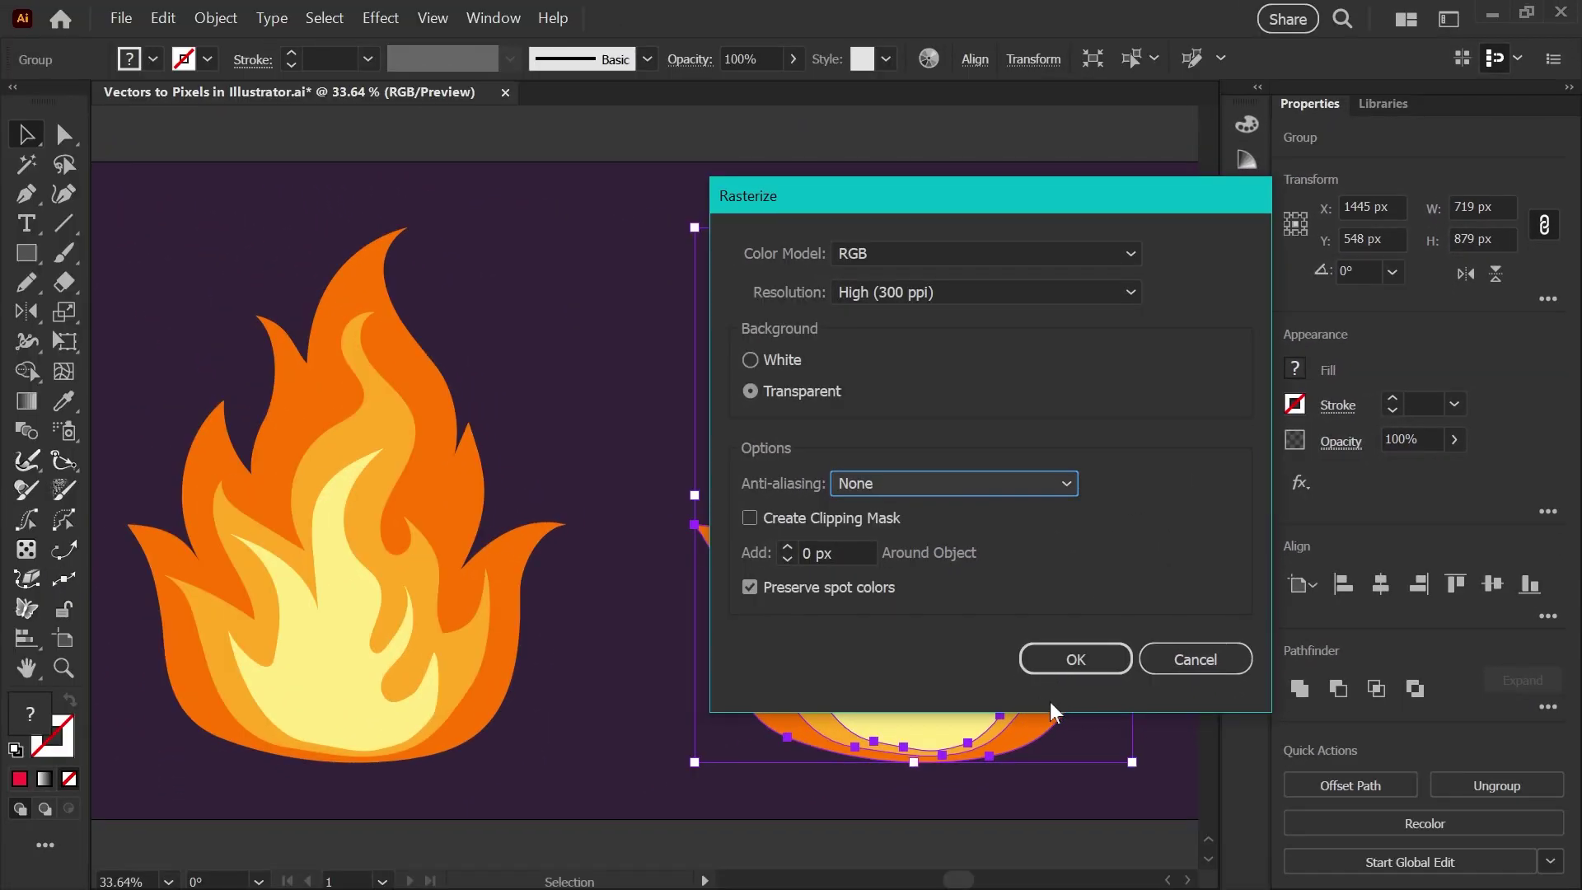
{"action": "left_click", "coordinate": [1081, 659]}
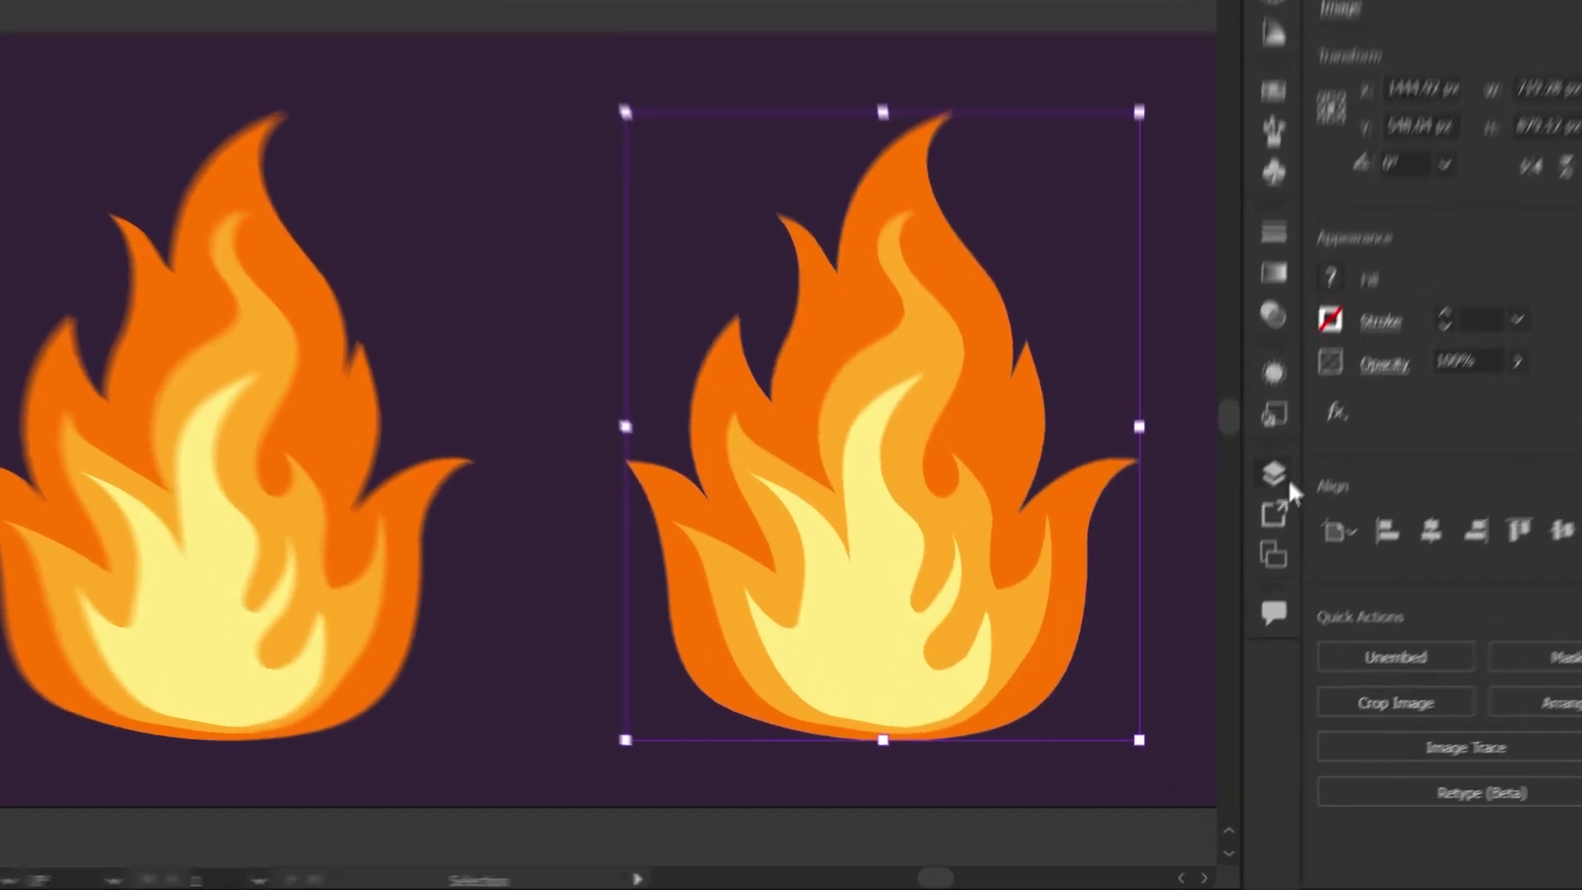
- Confirm in Layers that Layer 2 now holds the rasterized flame image
{"action": "left_click", "coordinate": [1247, 534]}
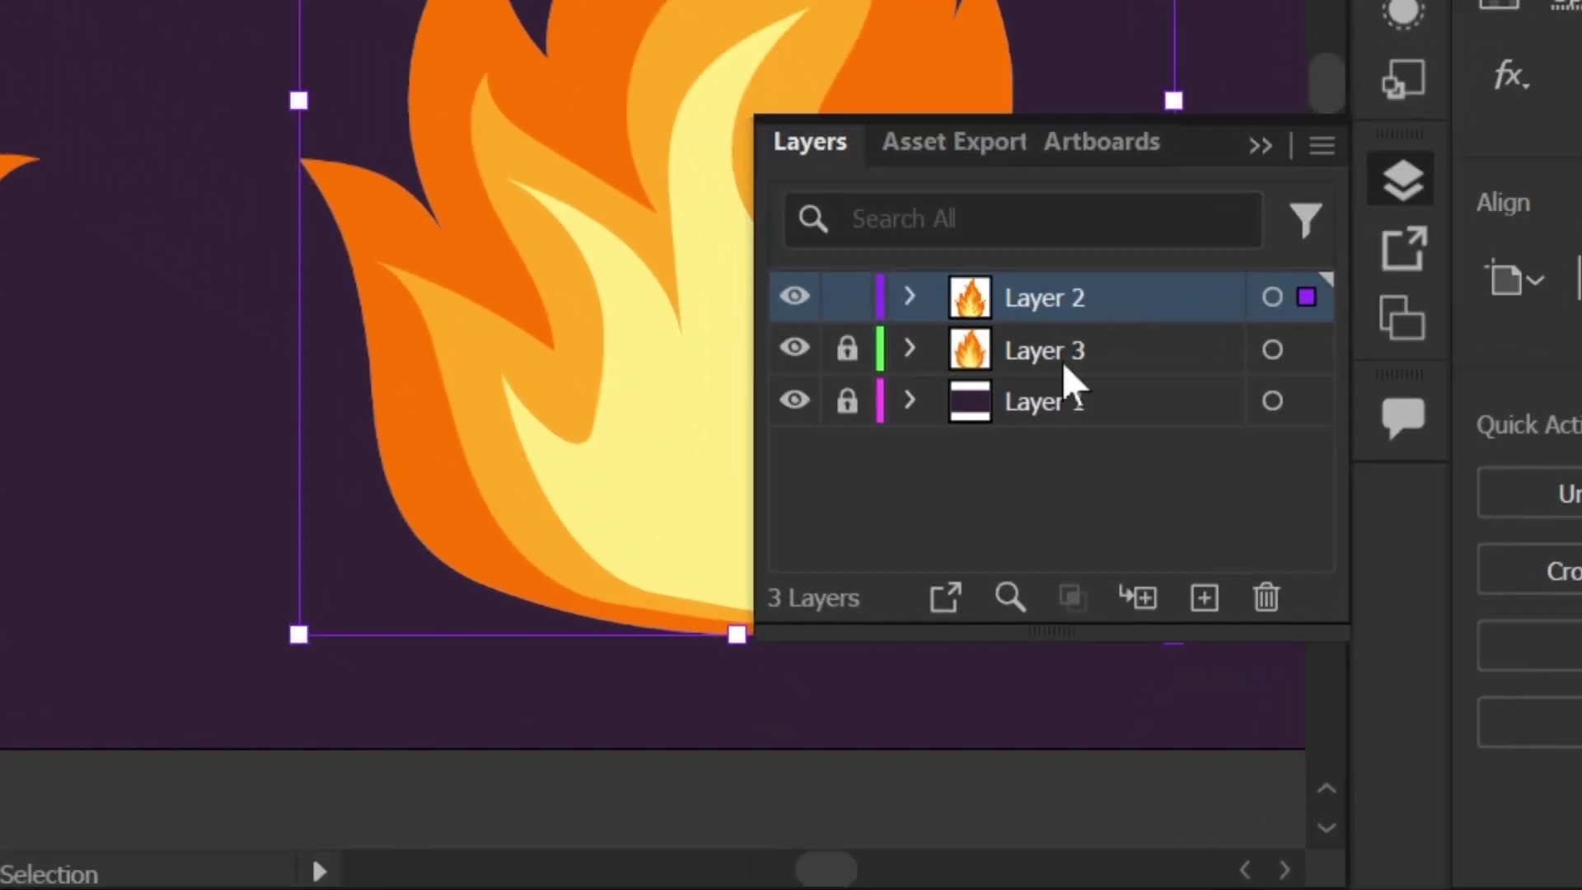
{"action": "left_click", "coordinate": [910, 297]}
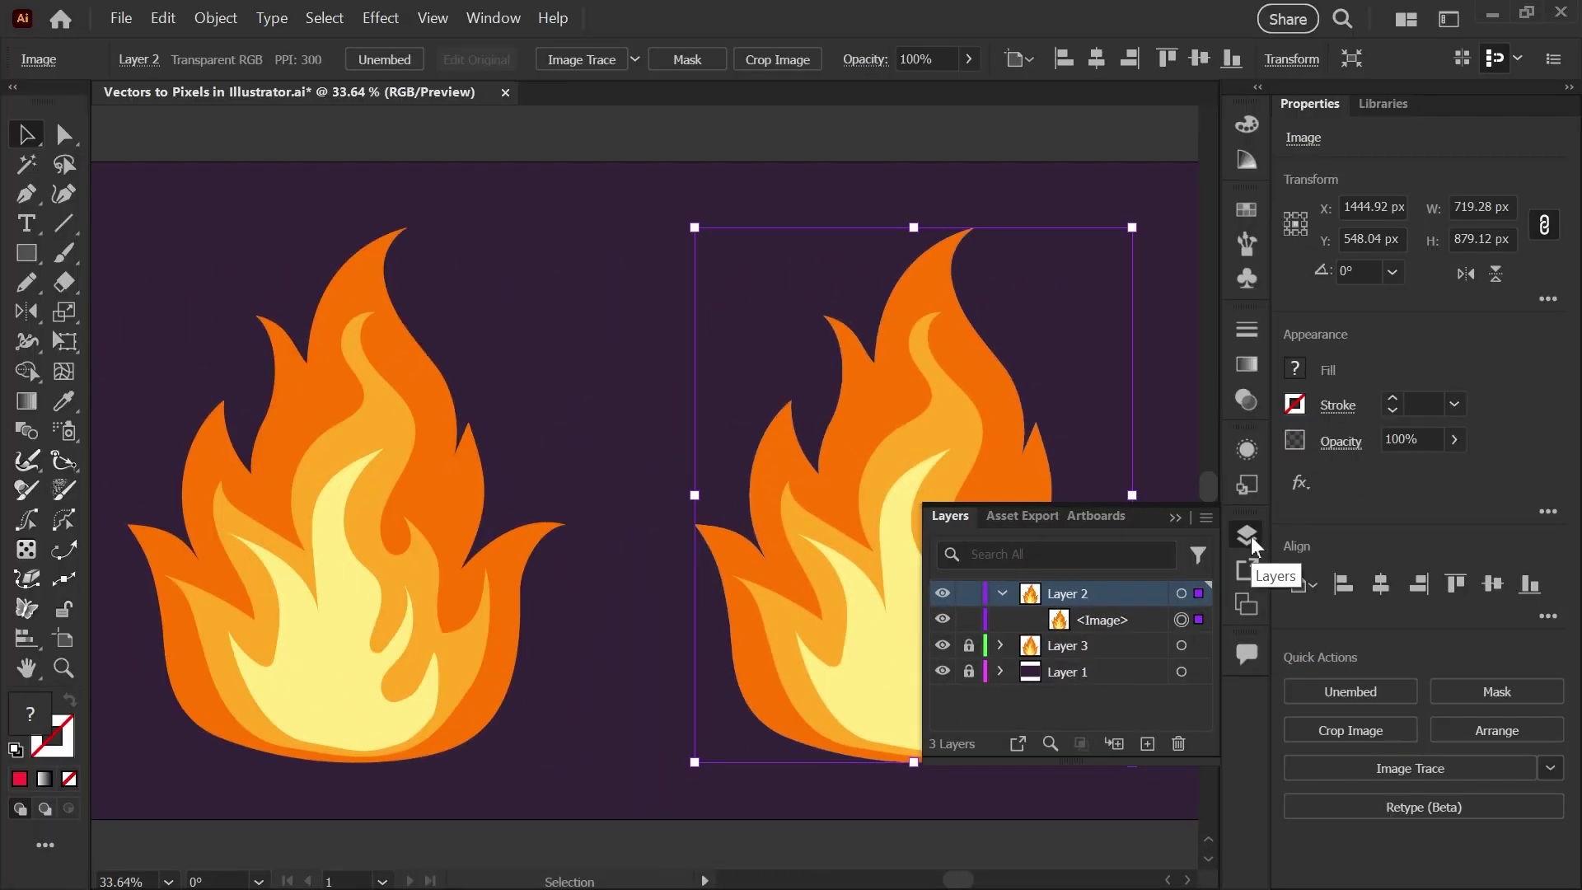
{"action": "left_click", "coordinate": [1407, 188]}
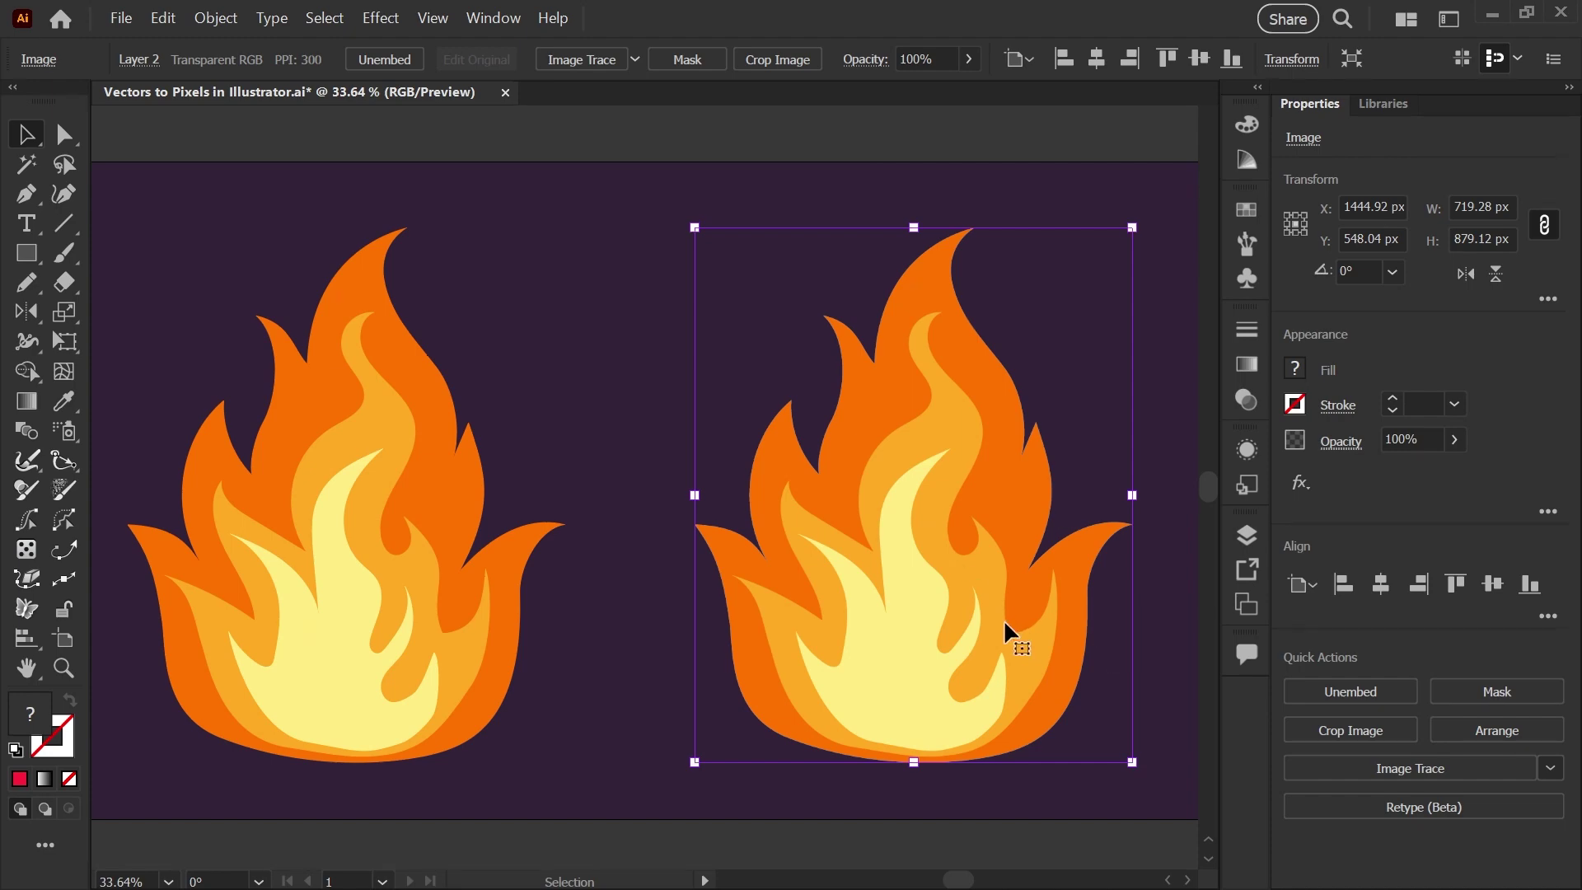
{"action": "left_click", "coordinate": [214, 20]}
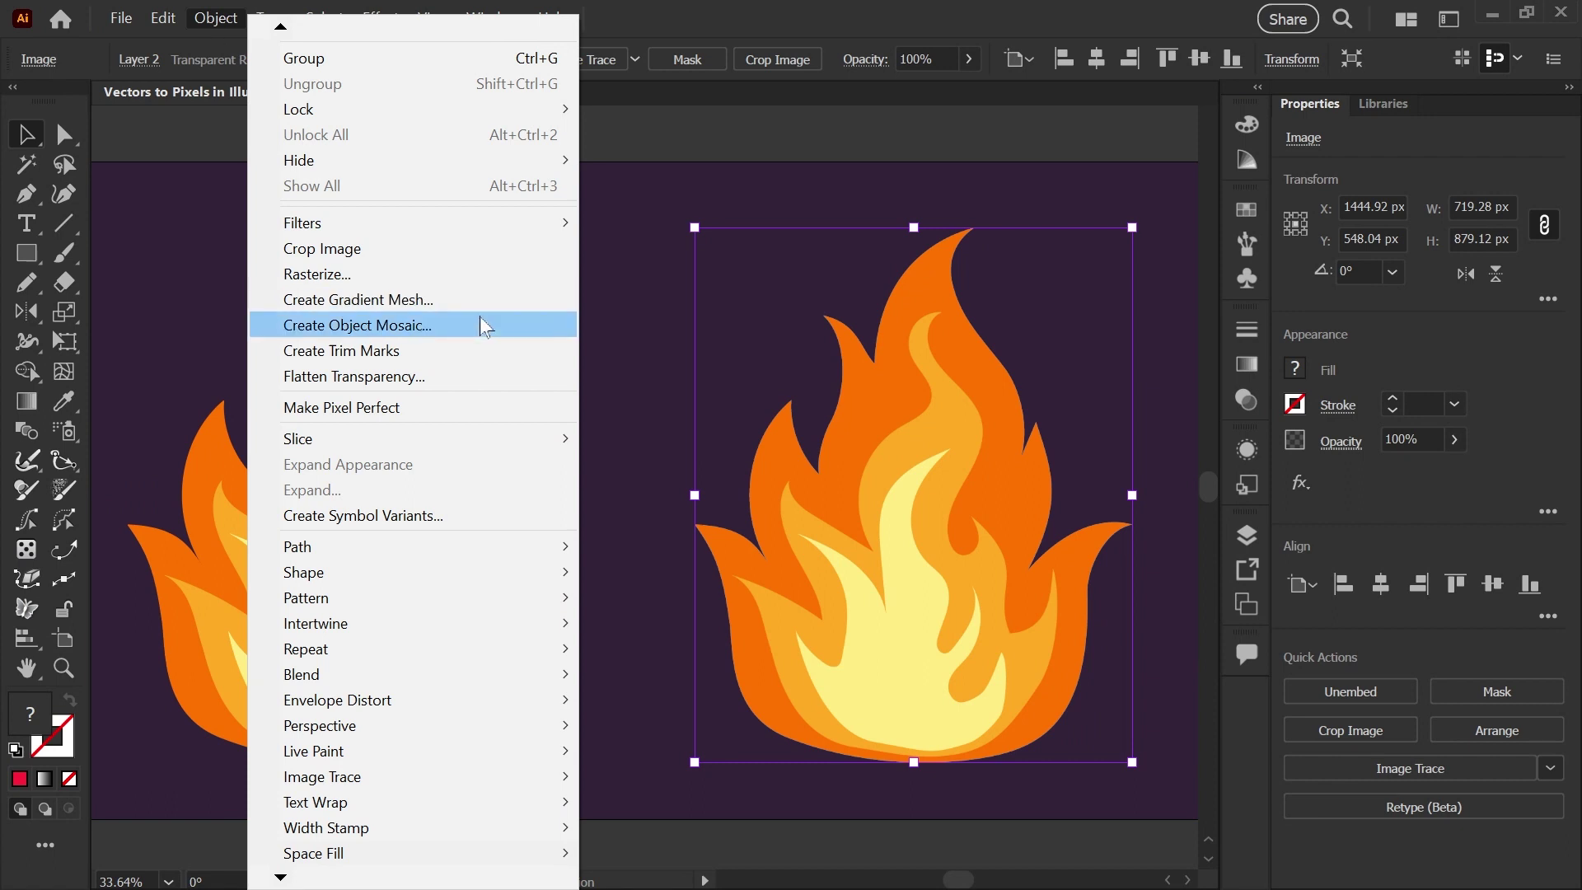
- Build an object mosaic of 36 × 44 tiles, using Use Ratio for the height
{"action": "left_click", "coordinate": [481, 326]}
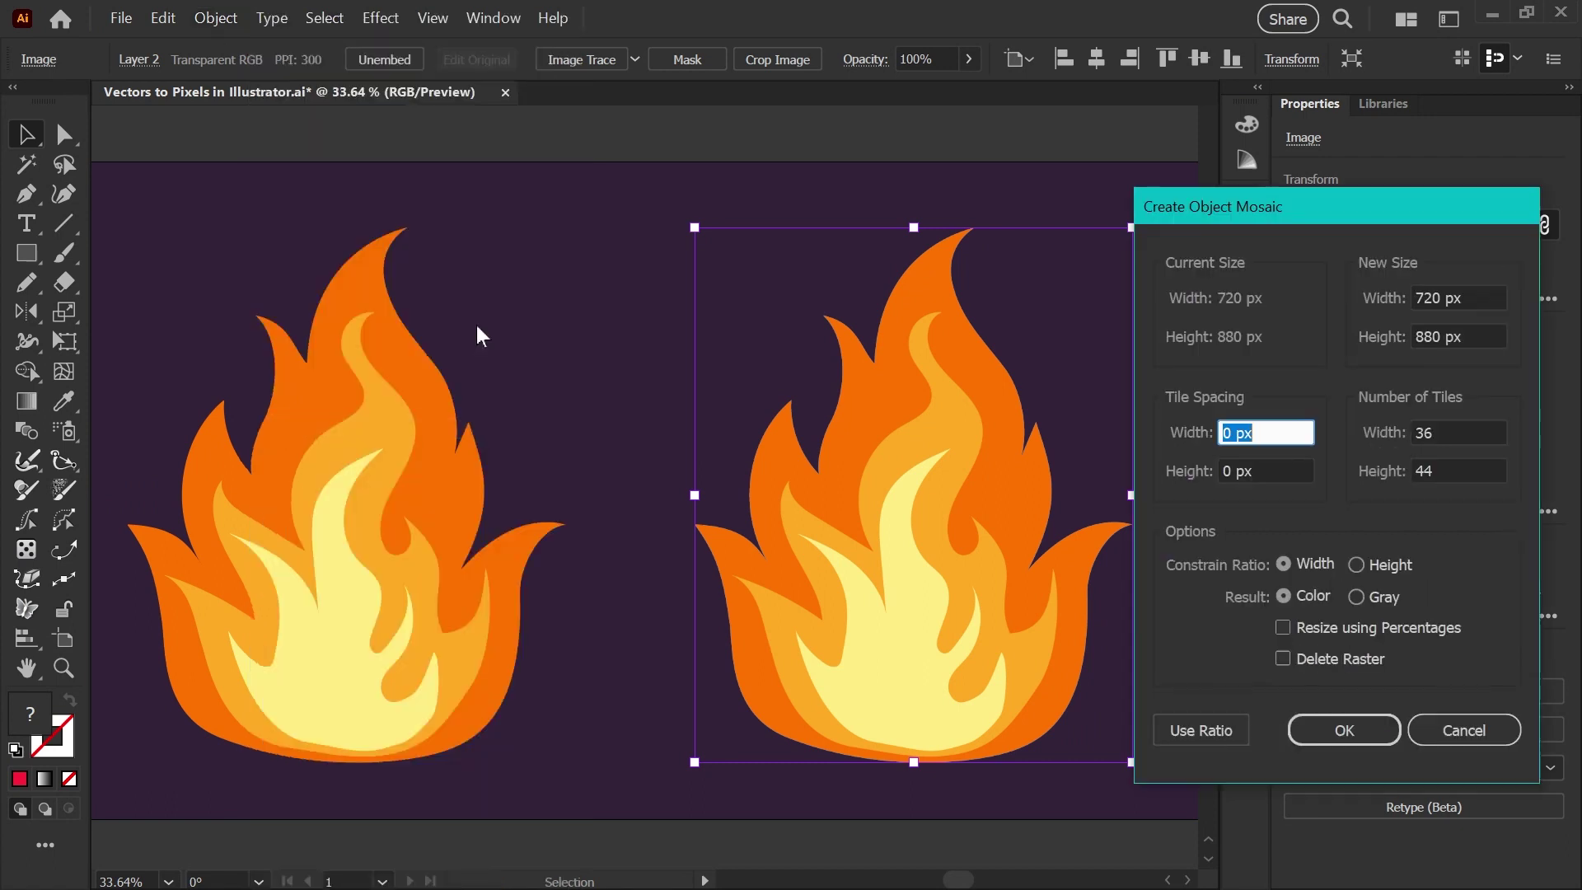
{"action": "double_click", "coordinate": [1442, 434]}
{"action": "type", "text": "3"}
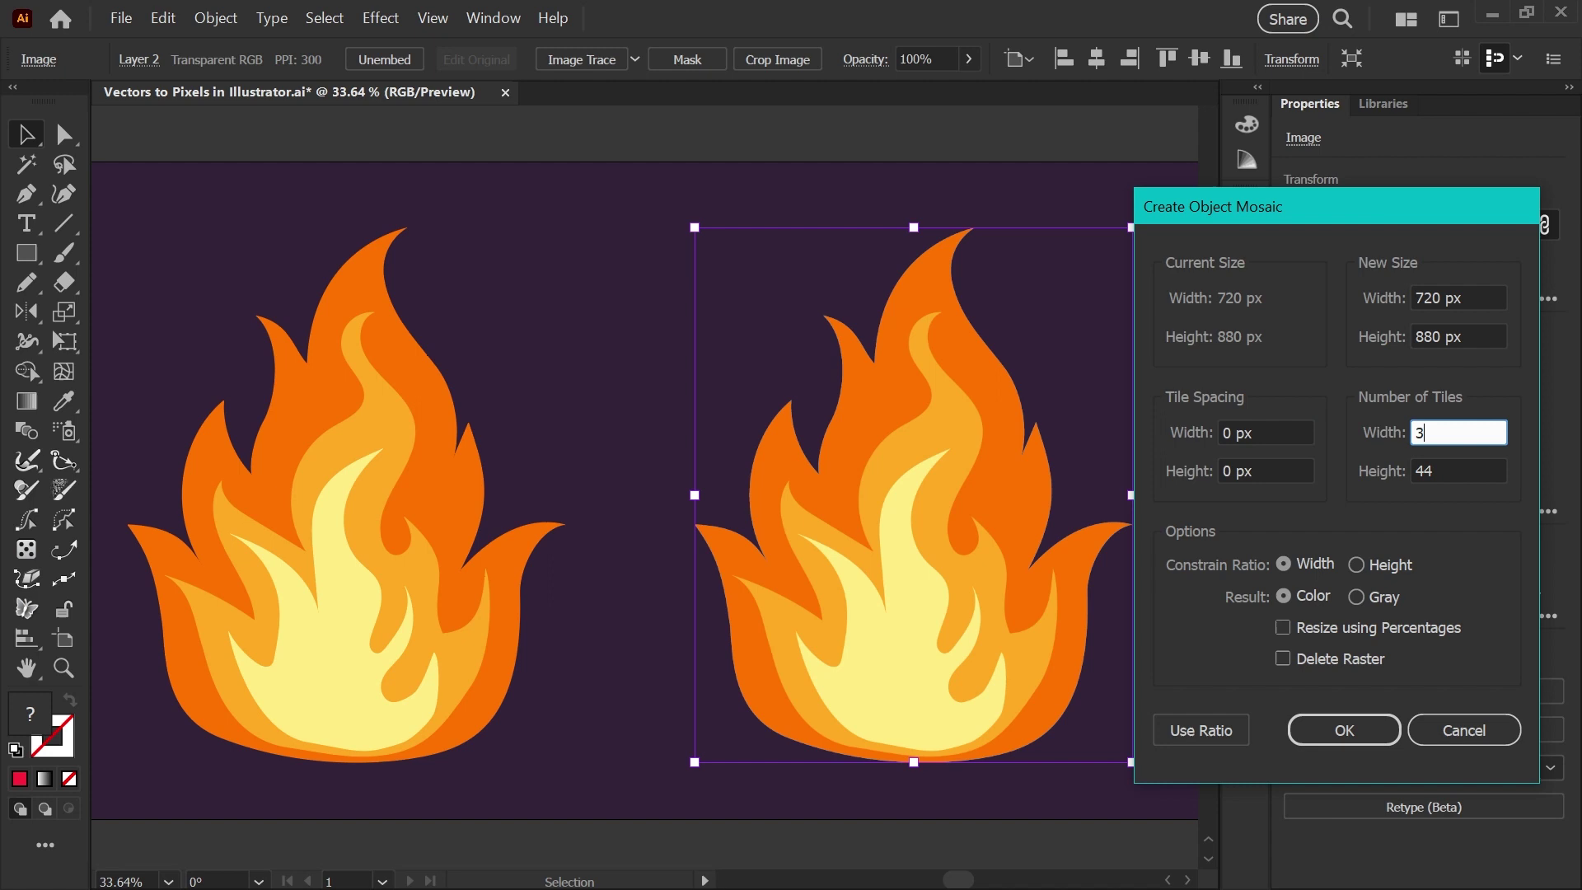
{"action": "left_click", "coordinate": [1446, 470]}
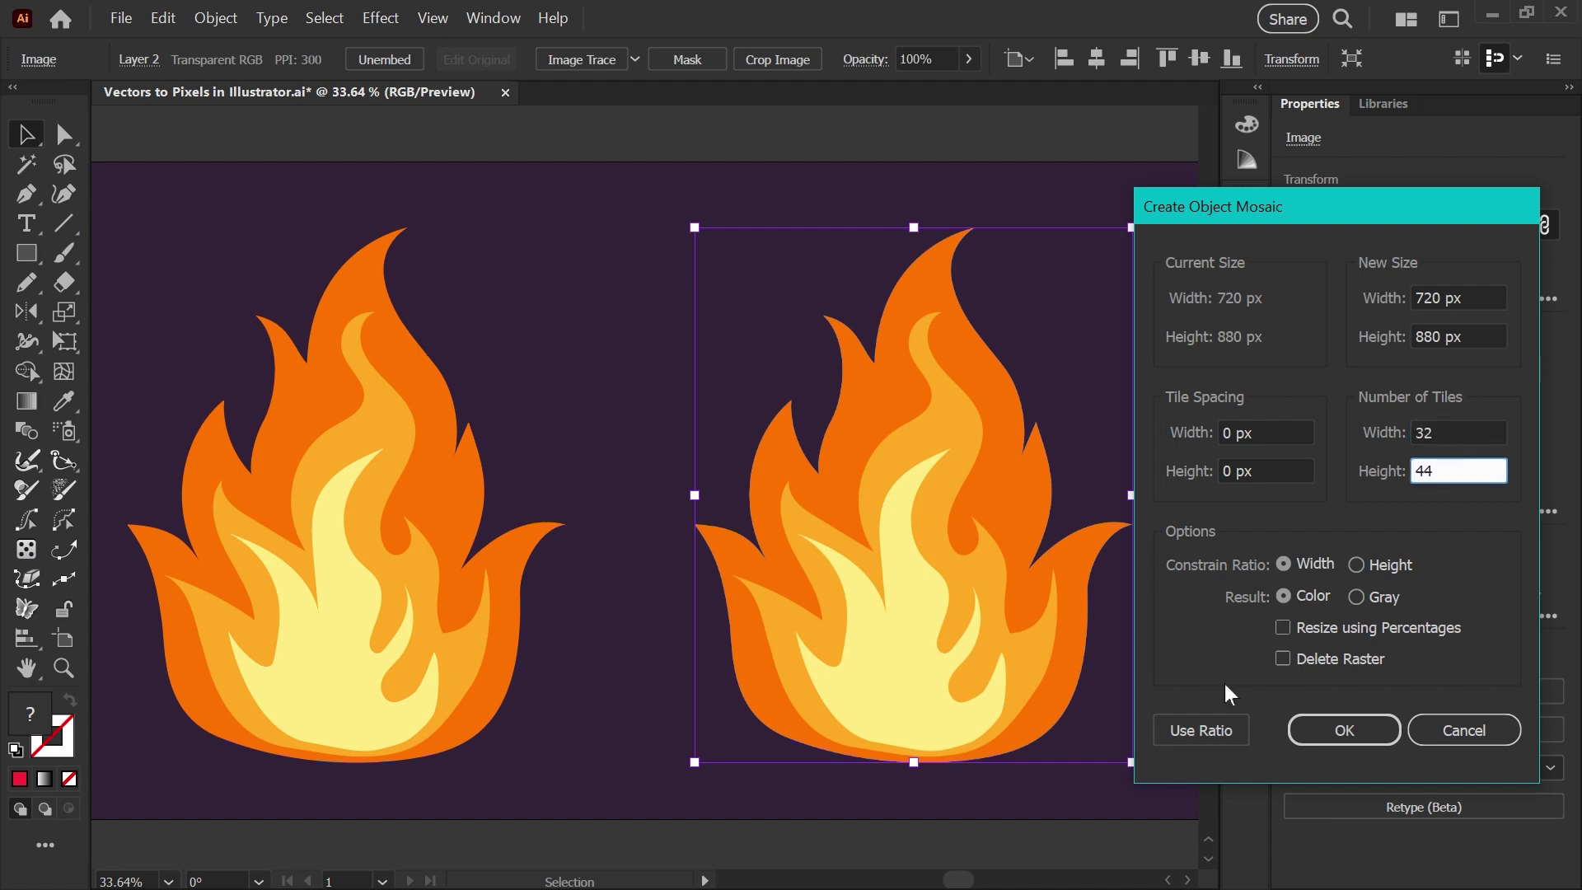
{"action": "left_click", "coordinate": [1202, 737]}
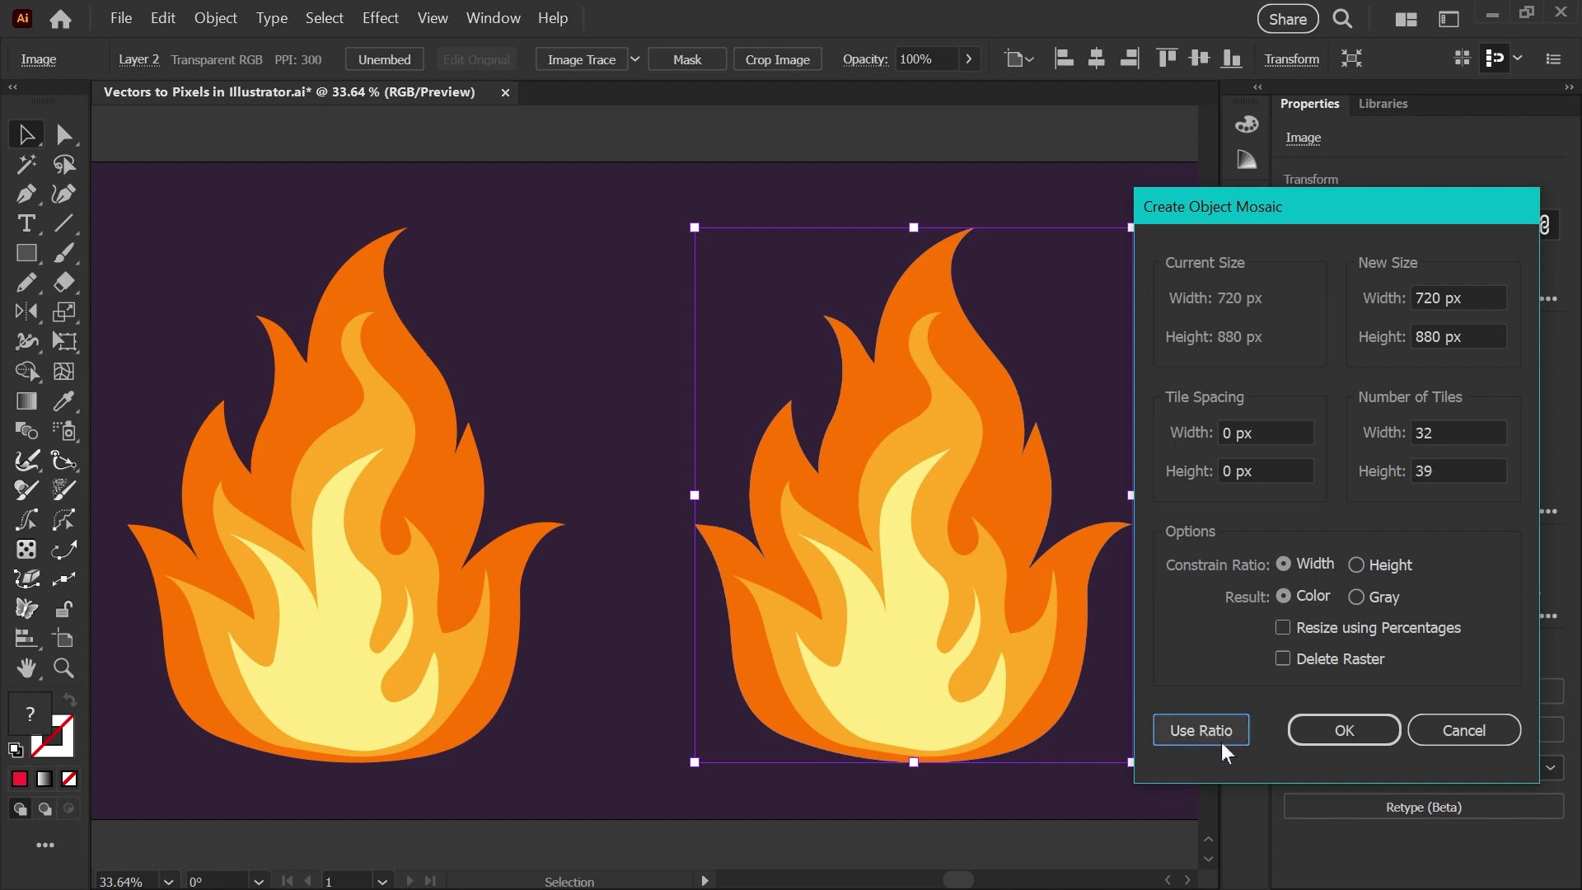
{"action": "left_click", "coordinate": [1448, 437]}
{"action": "type", "text": "36"}
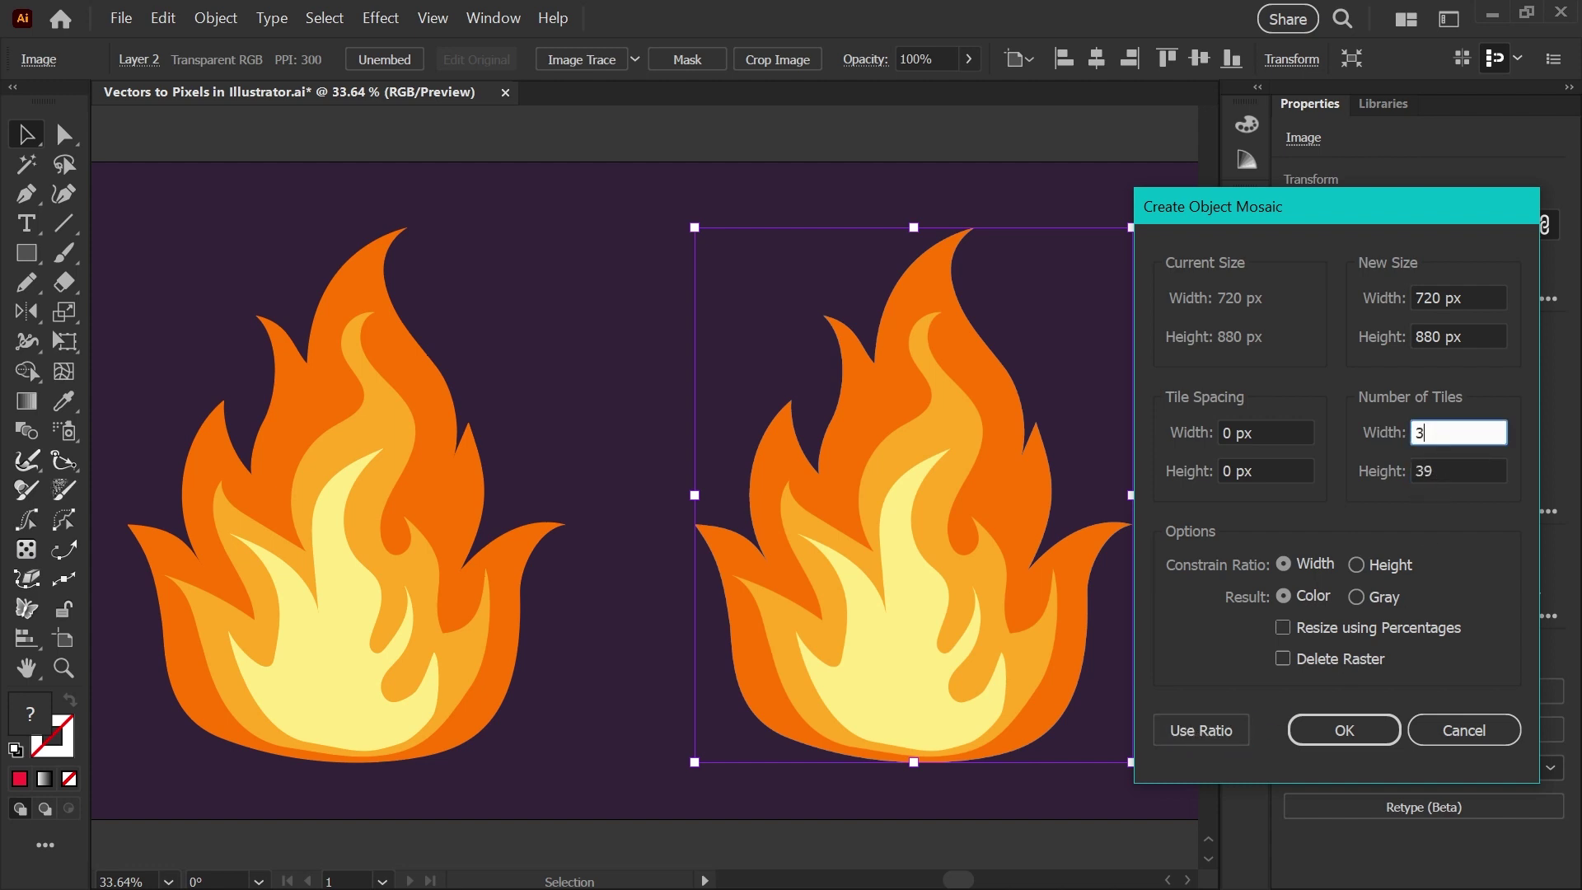
{"action": "left_click", "coordinate": [1201, 738]}
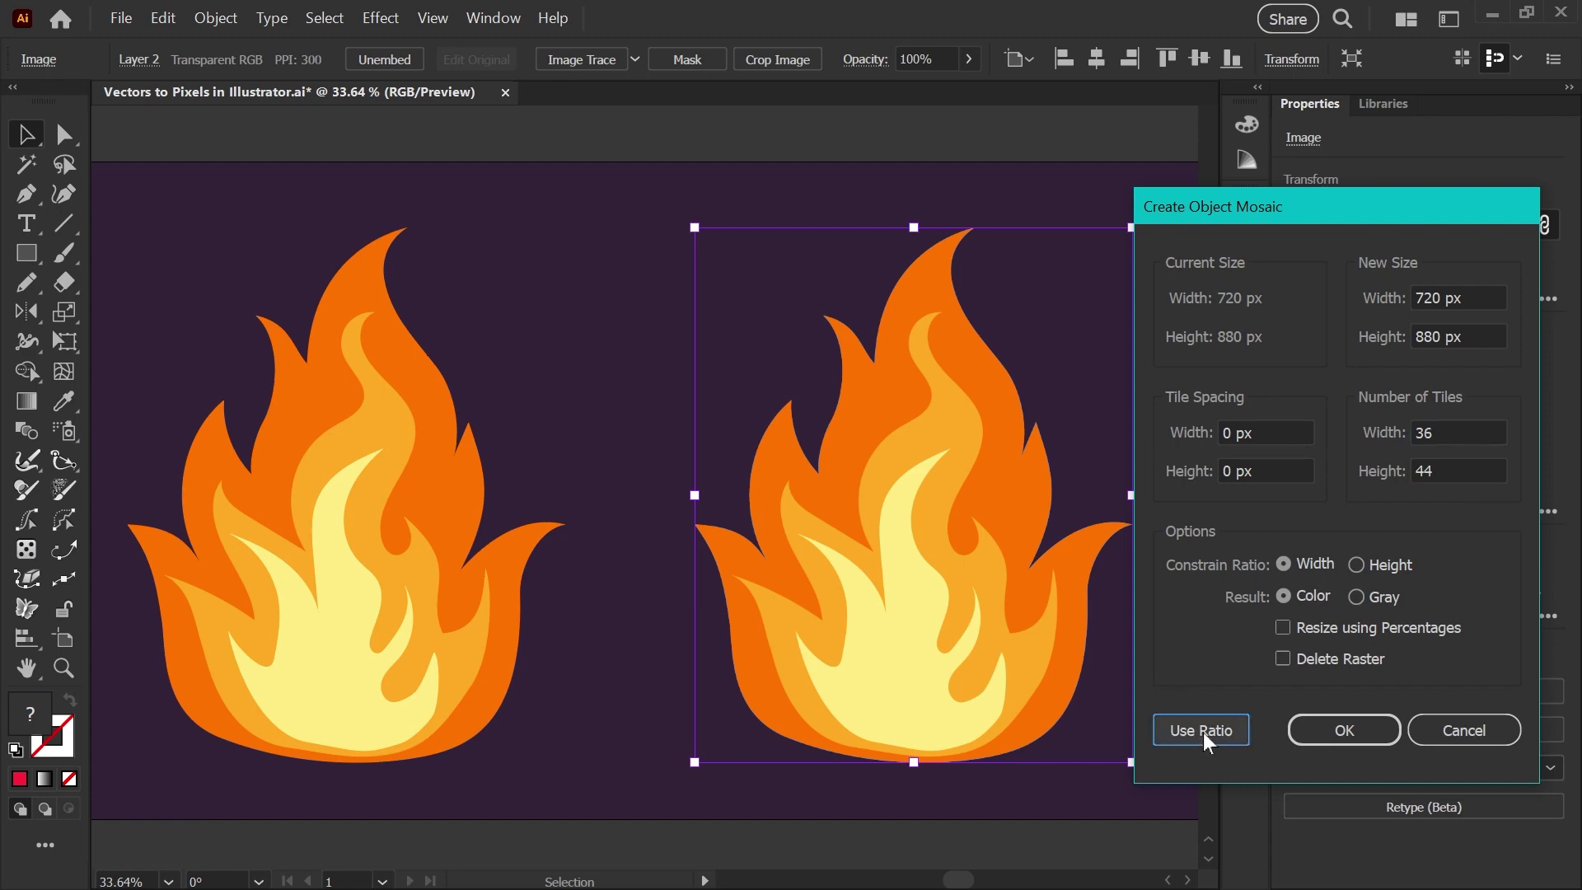
{"action": "left_click", "coordinate": [1338, 731]}
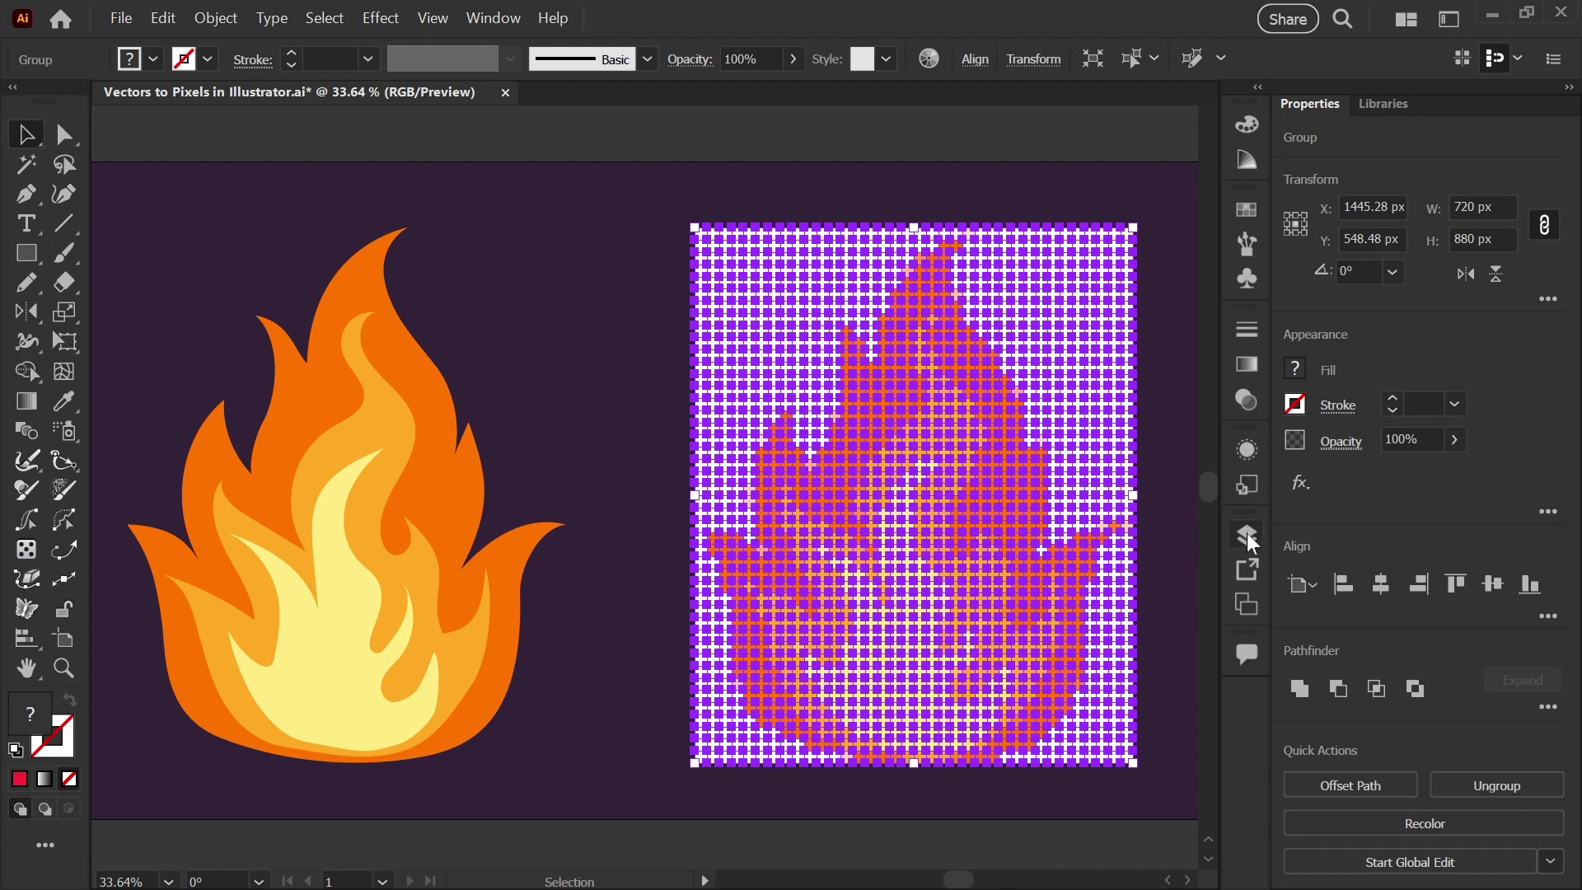
- Delete the leftover raster <Image> from Layer 2 behind the mosaic
{"action": "left_click", "coordinate": [1246, 536]}
{"action": "left_click", "coordinate": [1001, 593]}
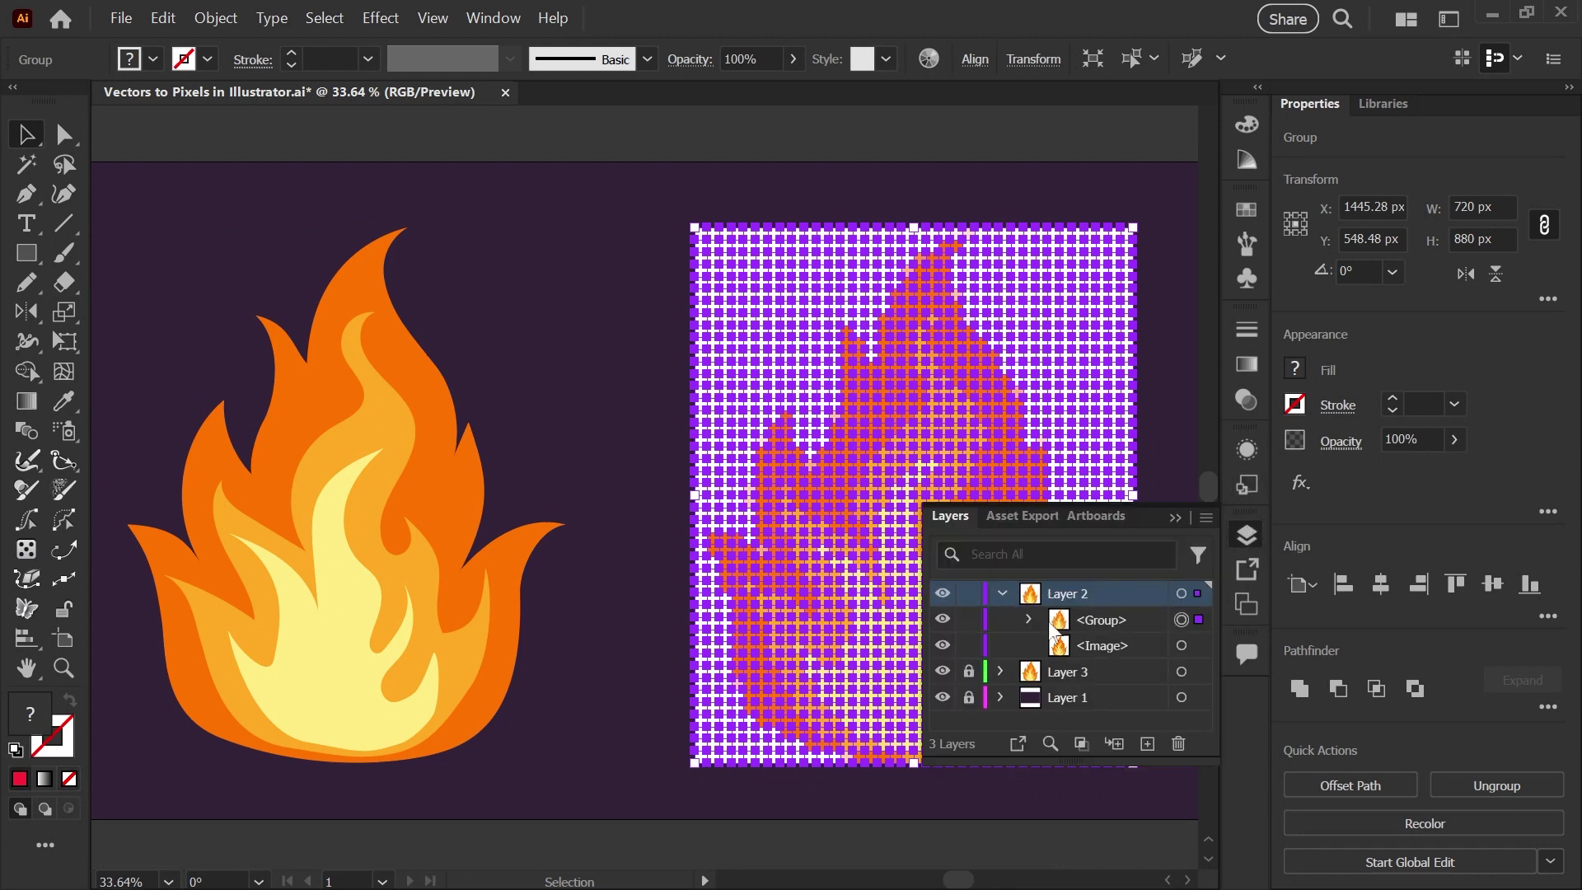
{"action": "left_click", "coordinate": [1182, 646]}
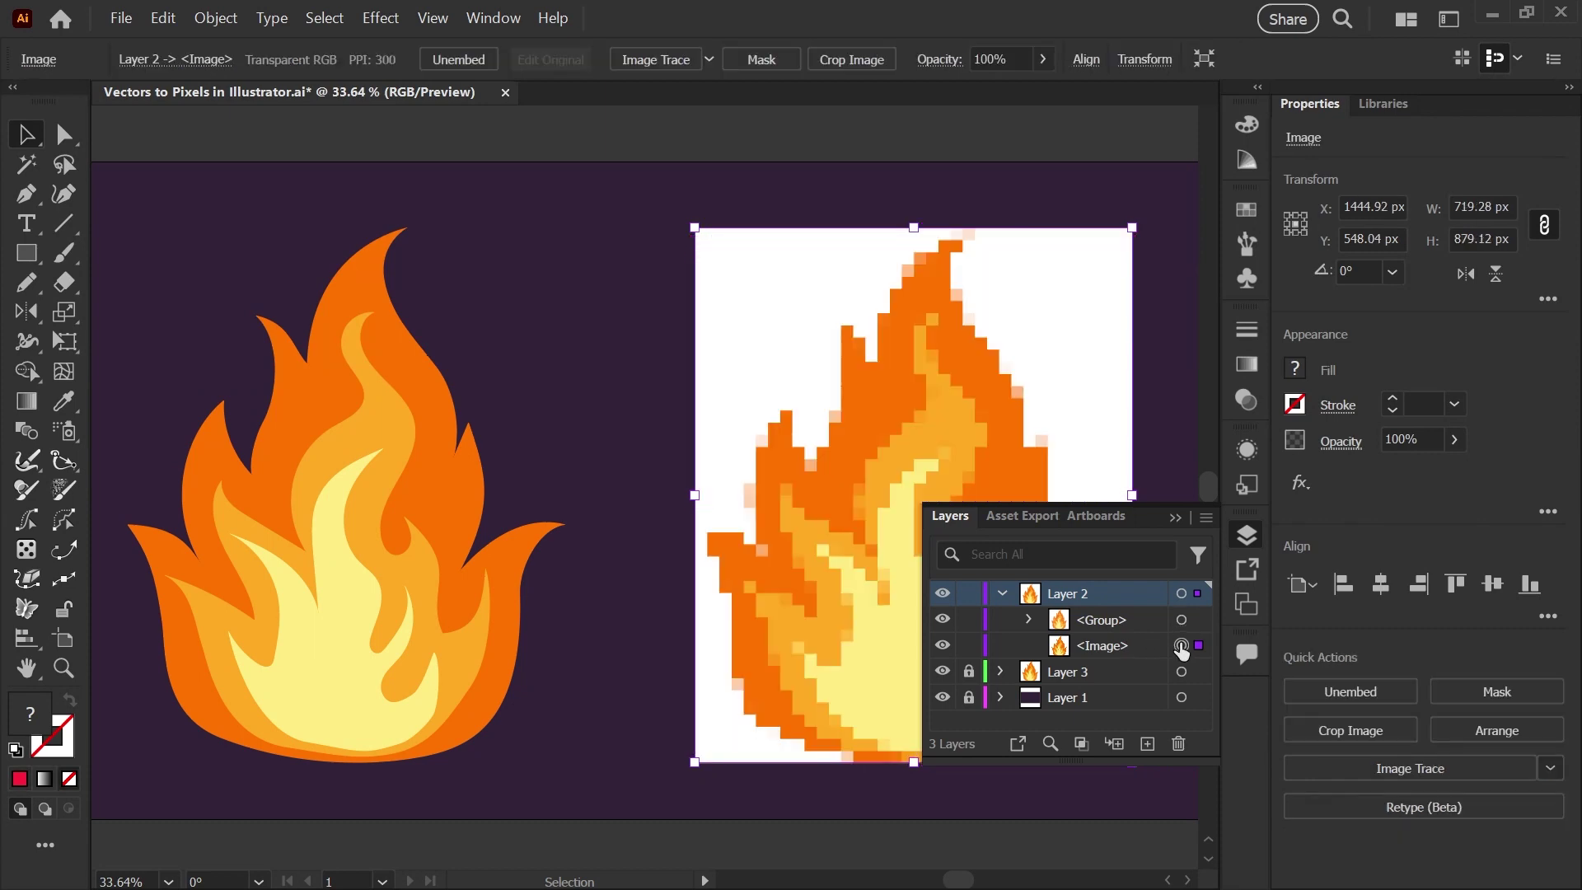
{"action": "key", "text": "Delete"}
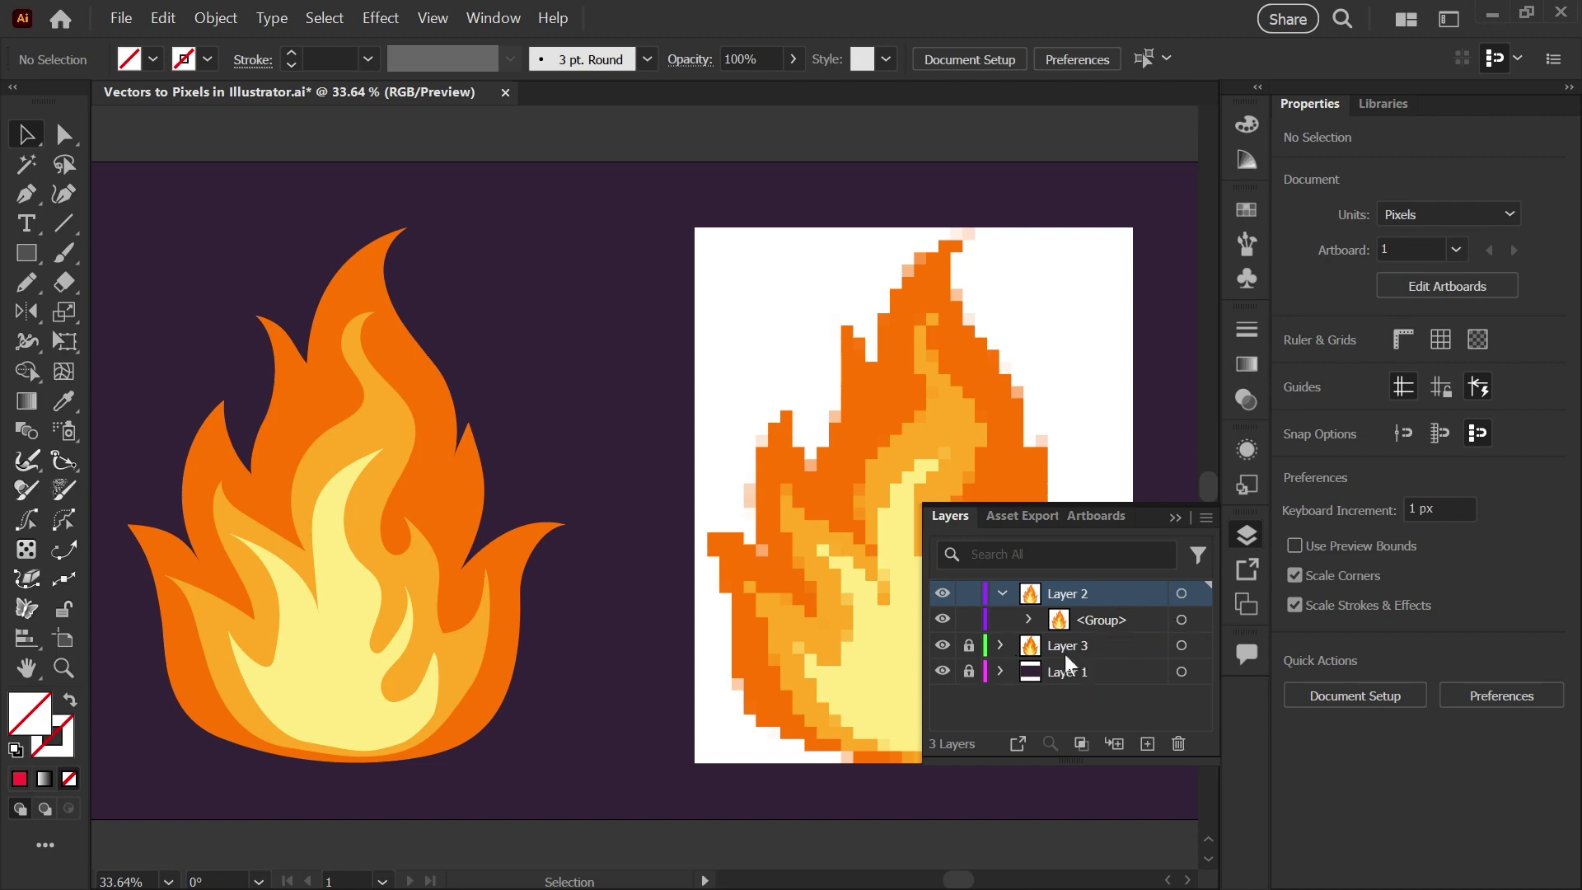
- Select the mosaic tile group and ungroup it into separate tiles
{"action": "left_click", "coordinate": [1182, 619]}
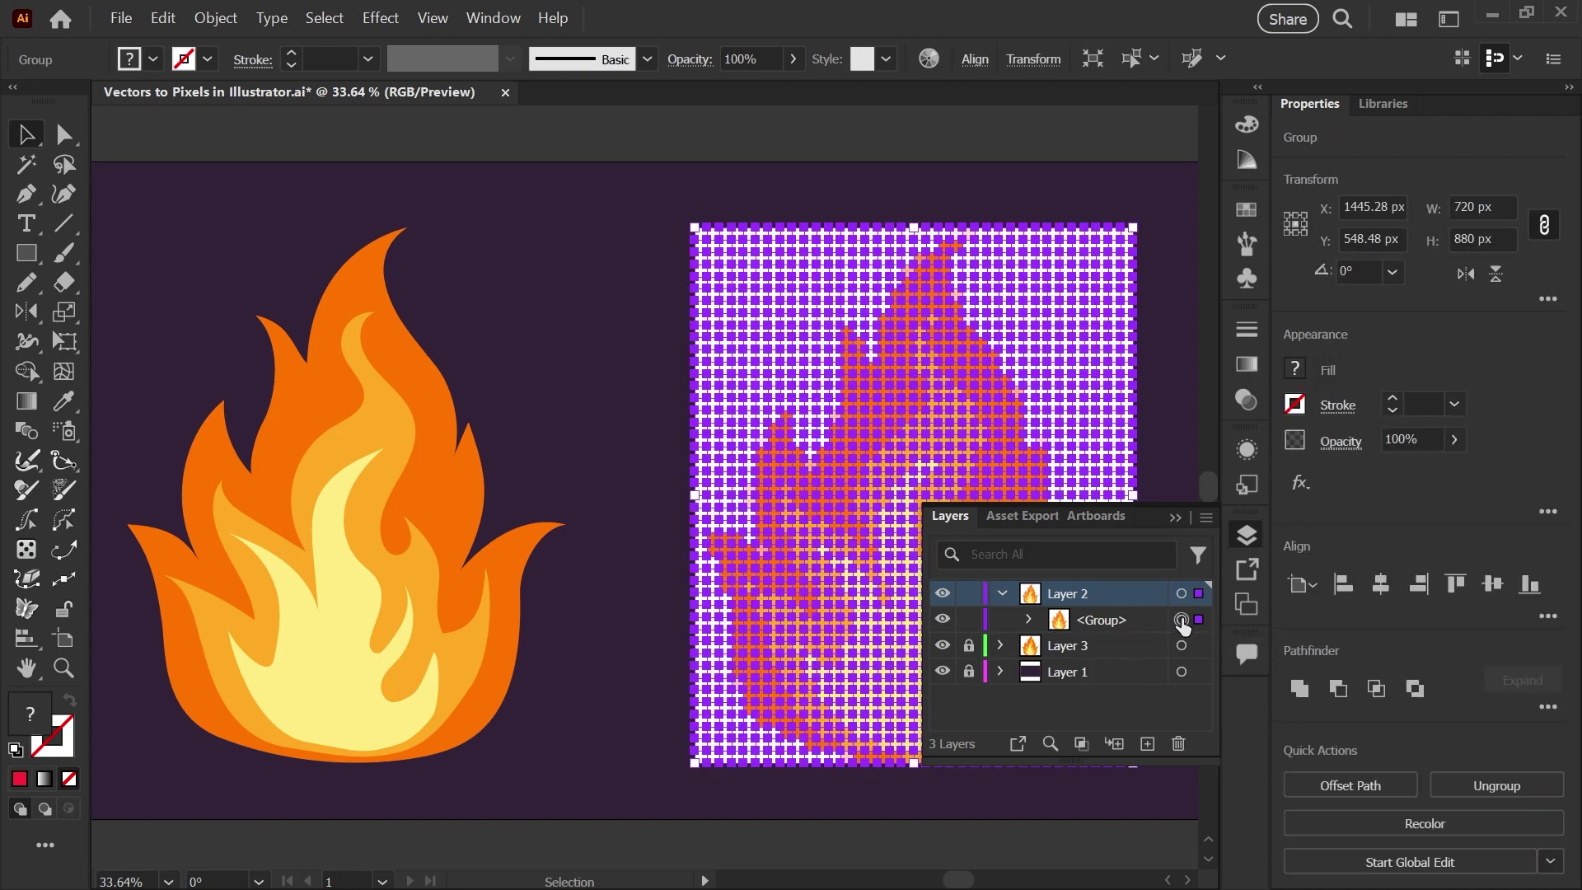
{"action": "left_click", "coordinate": [1247, 537]}
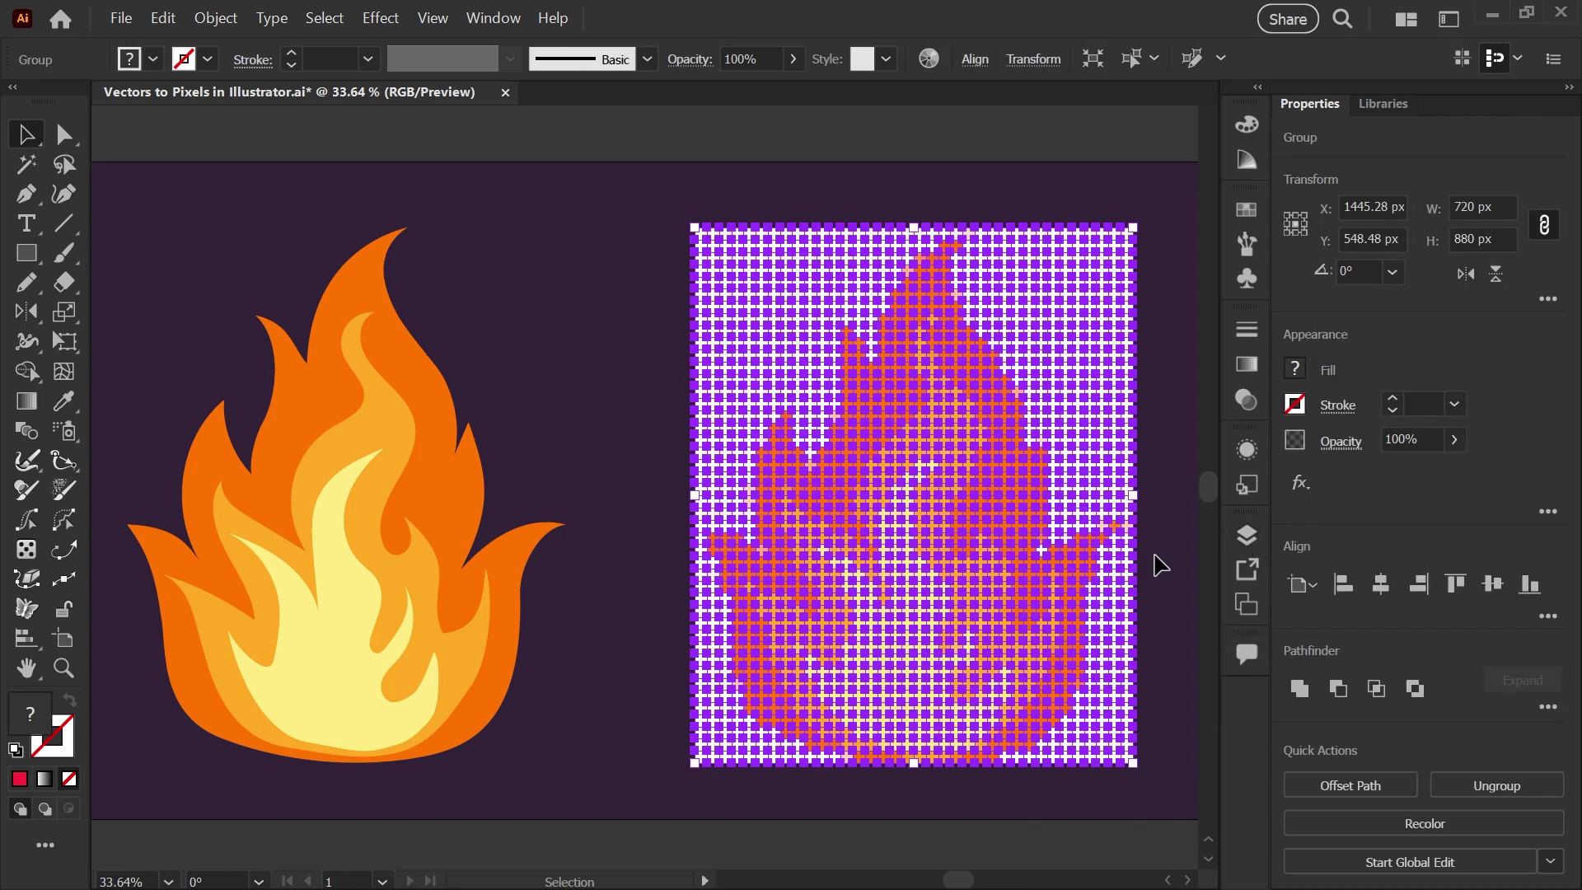
{"action": "left_click", "coordinate": [218, 23]}
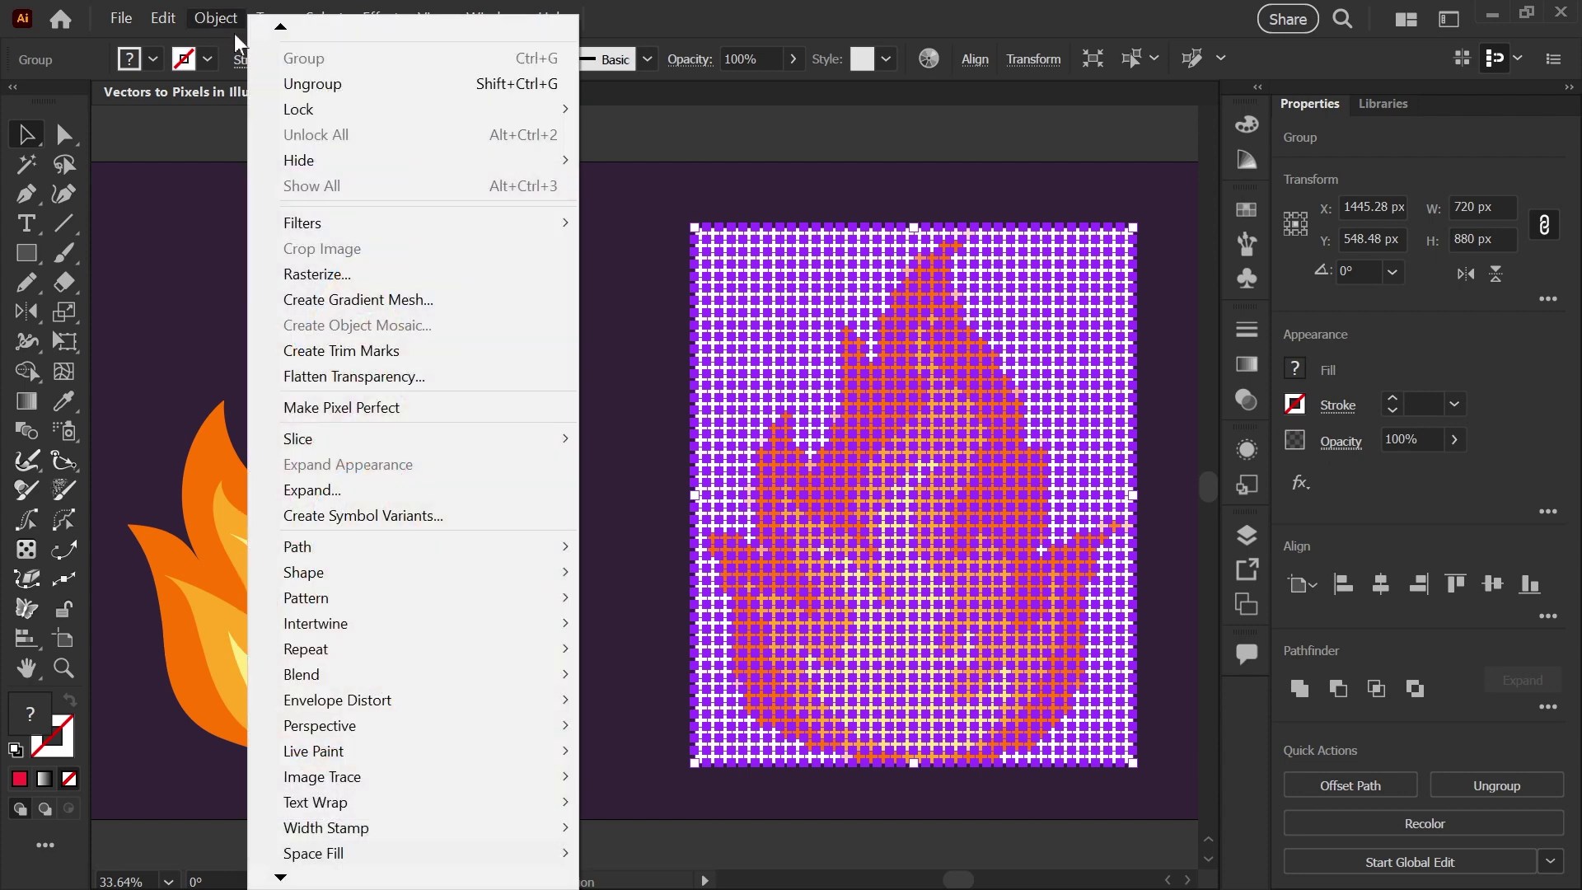
{"action": "left_click", "coordinate": [422, 94]}
- Drag a couple of white tiles off the artboard, then deselect
{"action": "left_click", "coordinate": [1165, 219]}
{"action": "left_click_drag", "start_coordinate": [1094, 268], "coordinate": [1118, 165]}
{"action": "left_click_drag", "start_coordinate": [1090, 306], "coordinate": [1139, 355]}
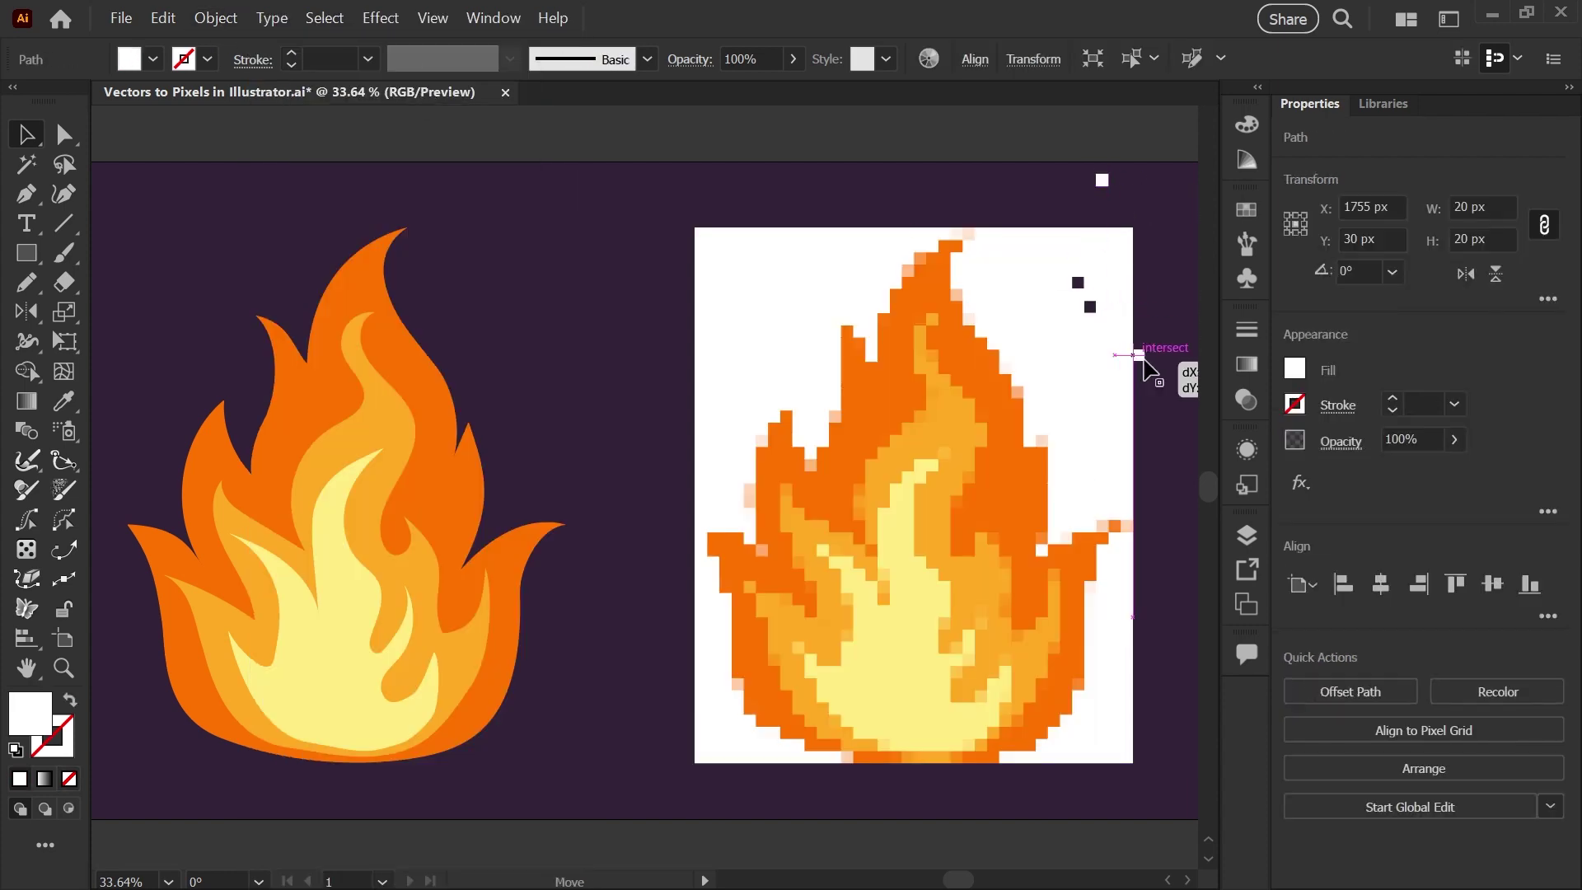
{"action": "left_click", "coordinate": [1160, 725]}
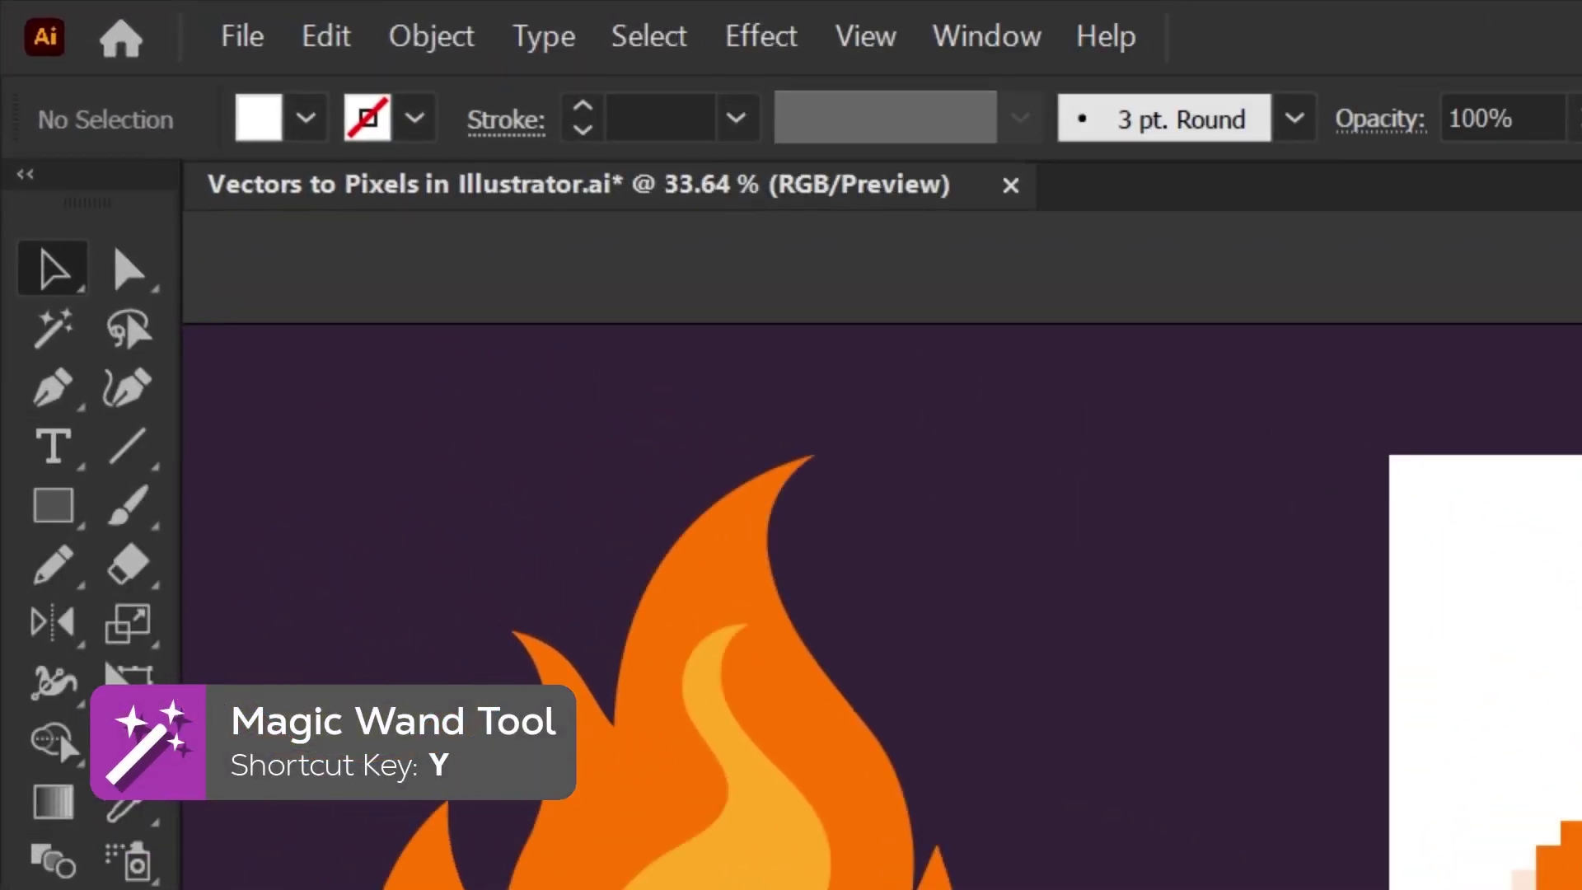
- Magic Wand with fill tolerance 0 selects all white background tiles, then delete them
{"action": "left_click", "coordinate": [56, 333]}
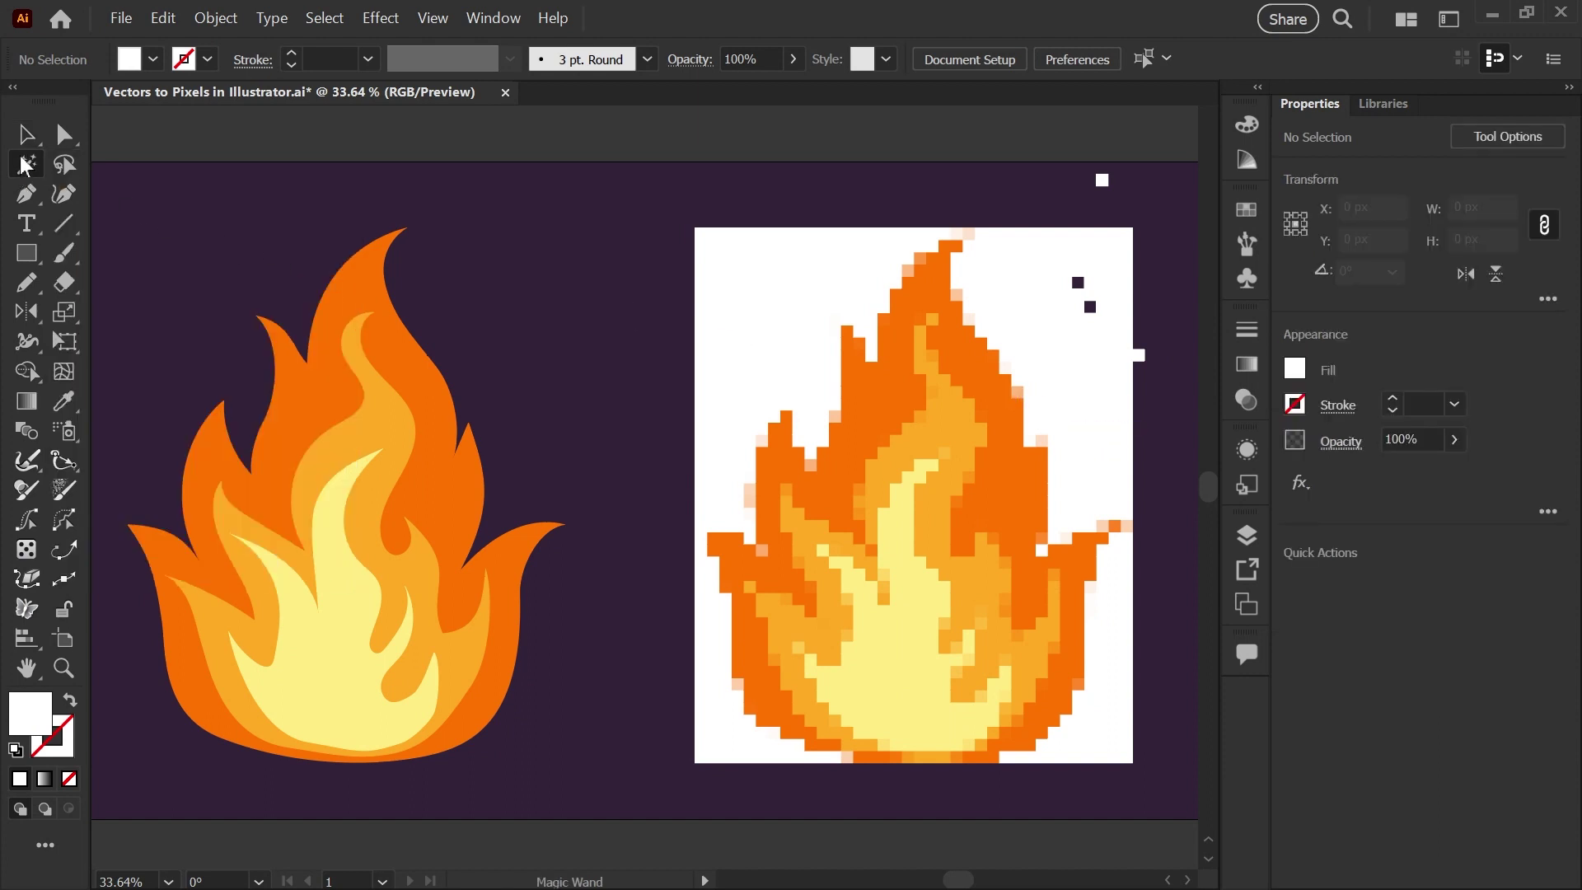
{"action": "double_click", "coordinate": [29, 168]}
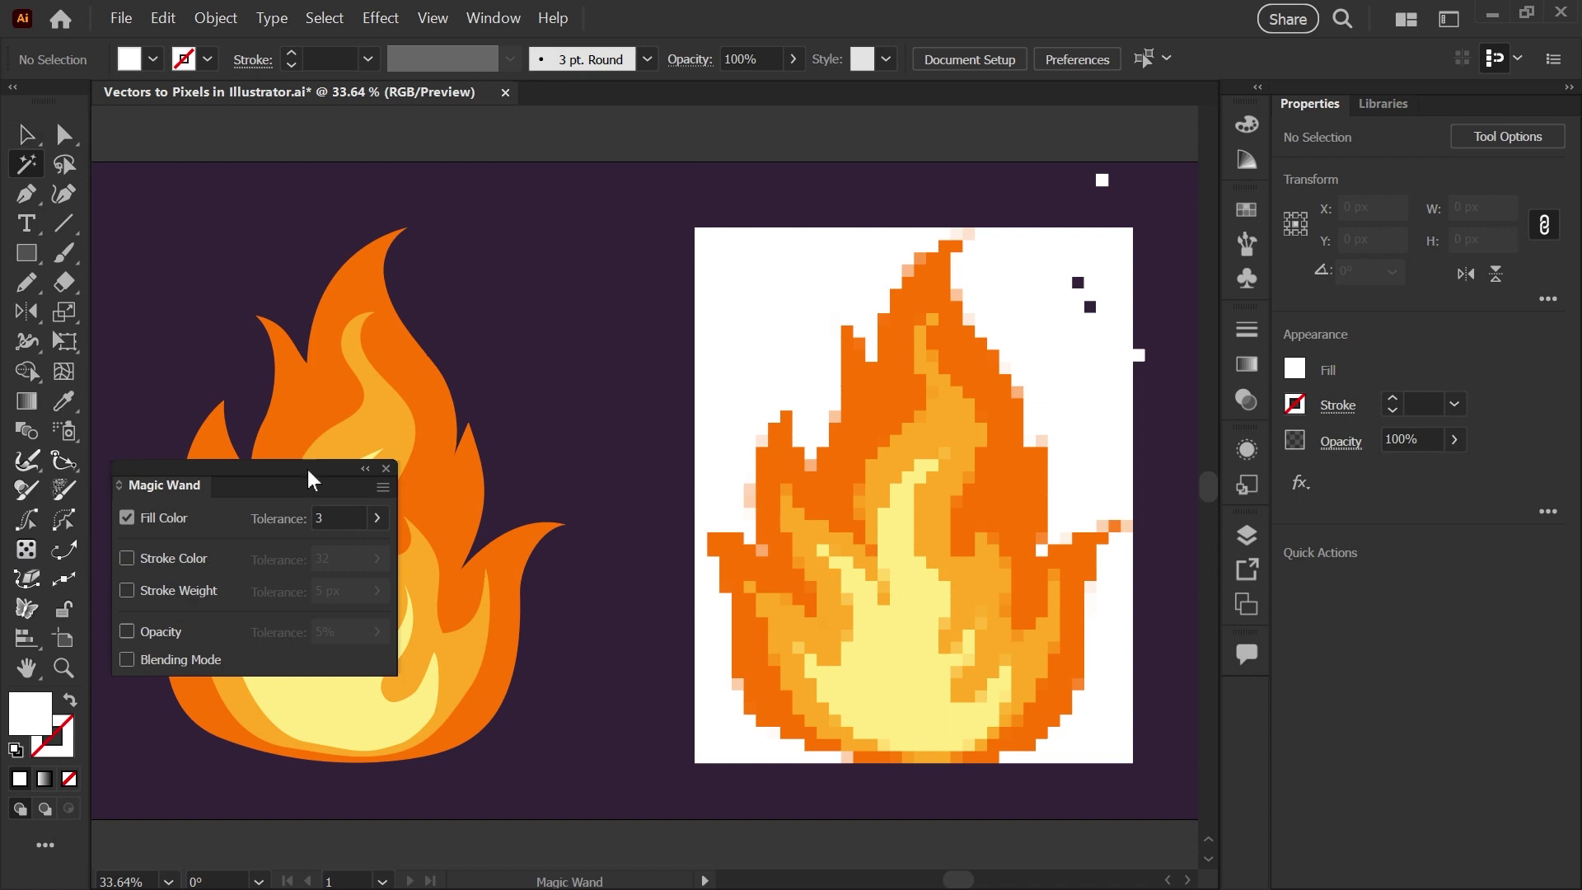
{"action": "left_click_drag", "start_coordinate": [308, 470], "coordinate": [632, 121]}
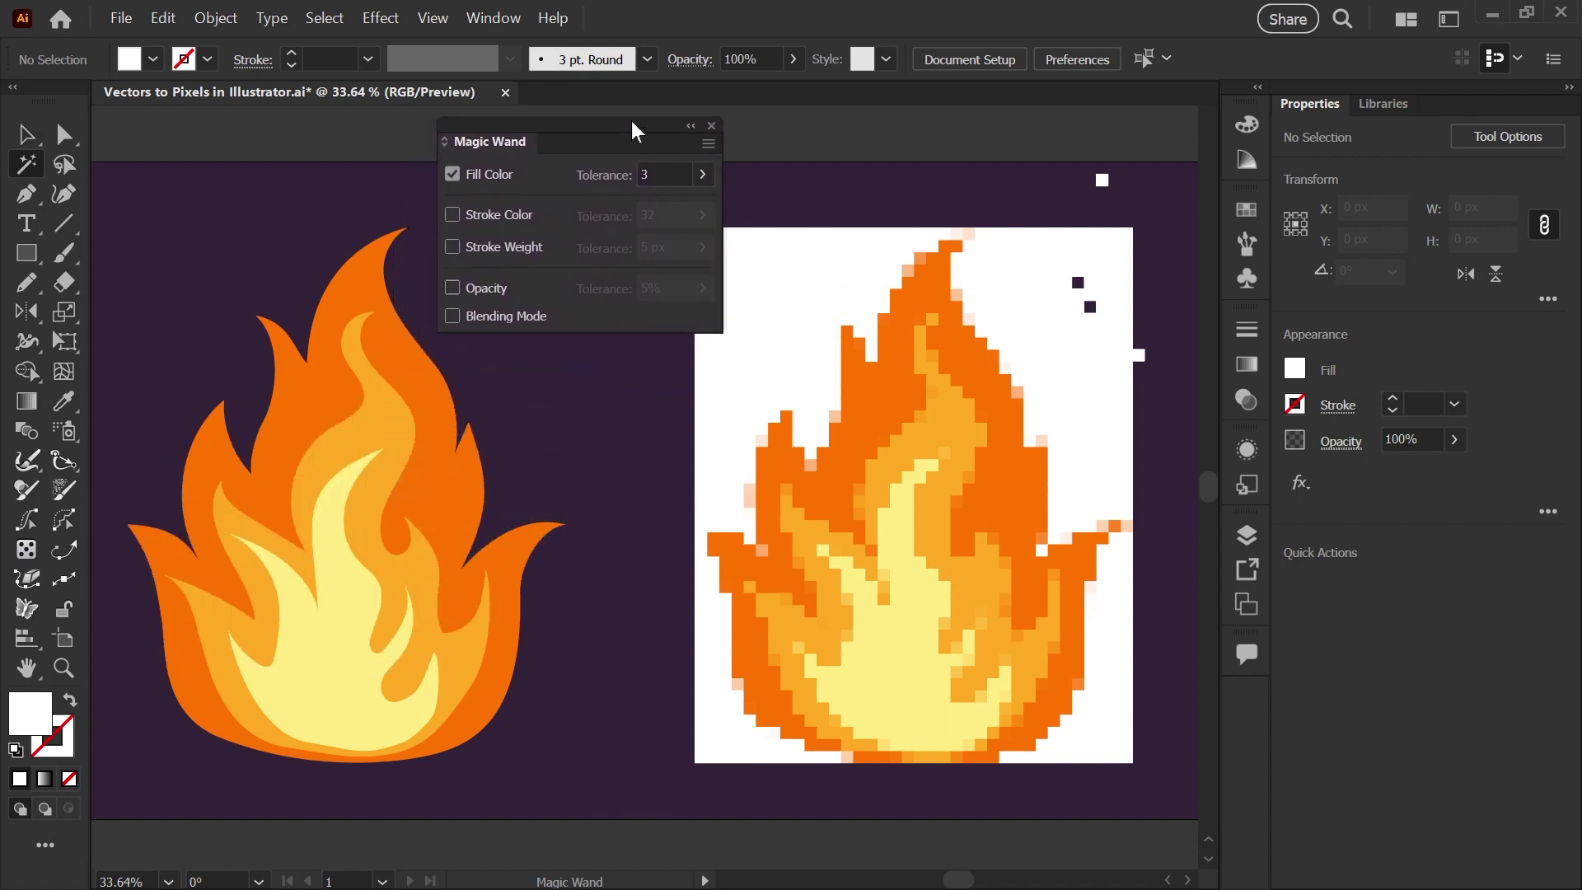
{"action": "left_click", "coordinate": [703, 175]}
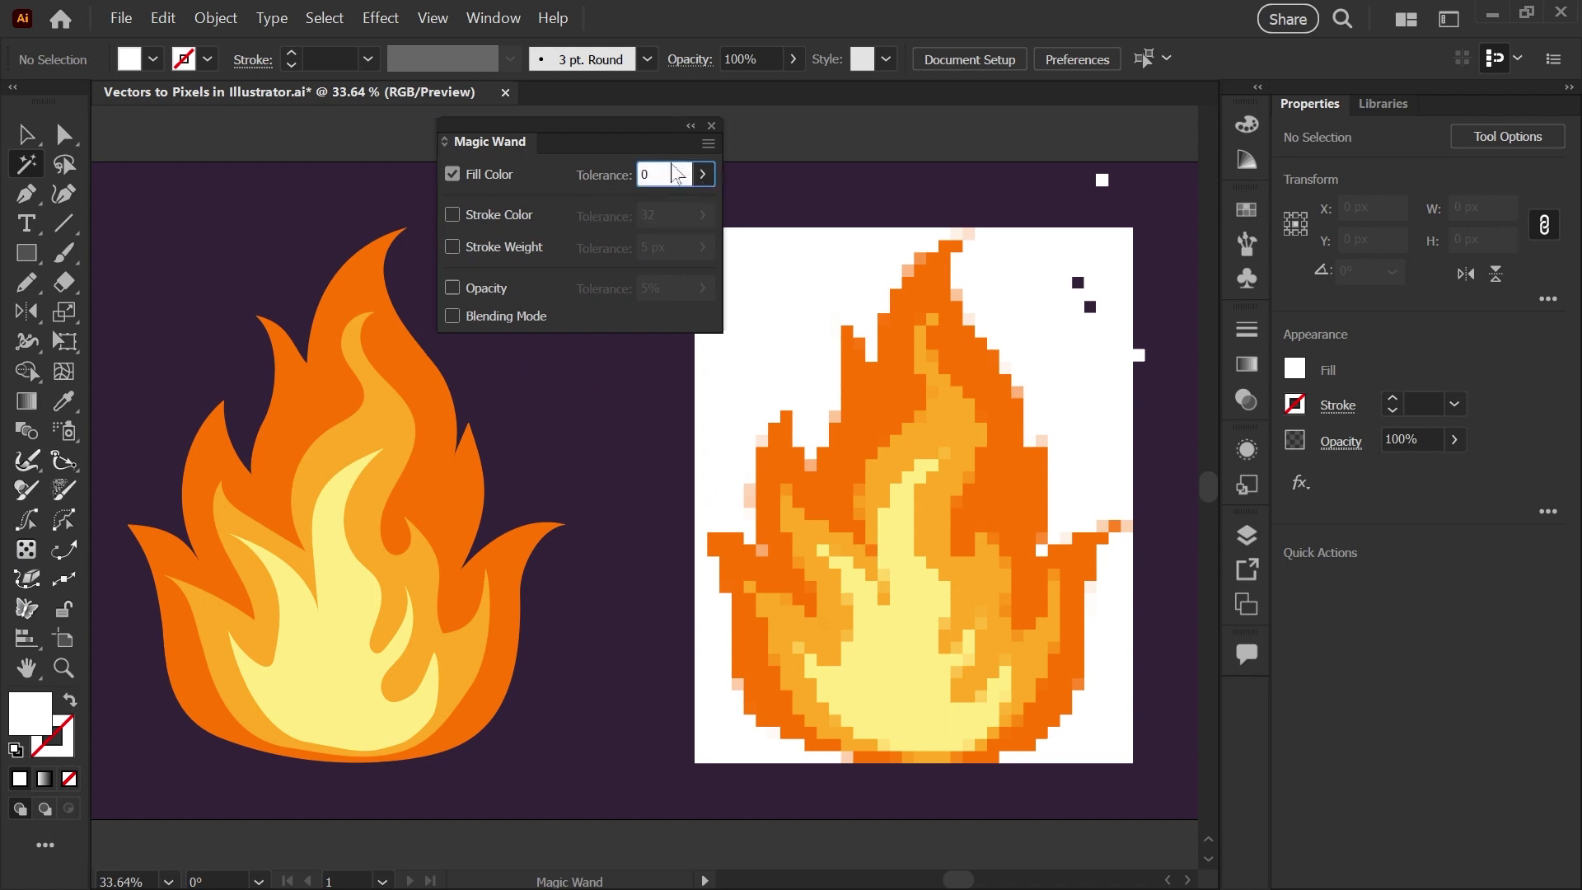
{"action": "left_click", "coordinate": [785, 265]}
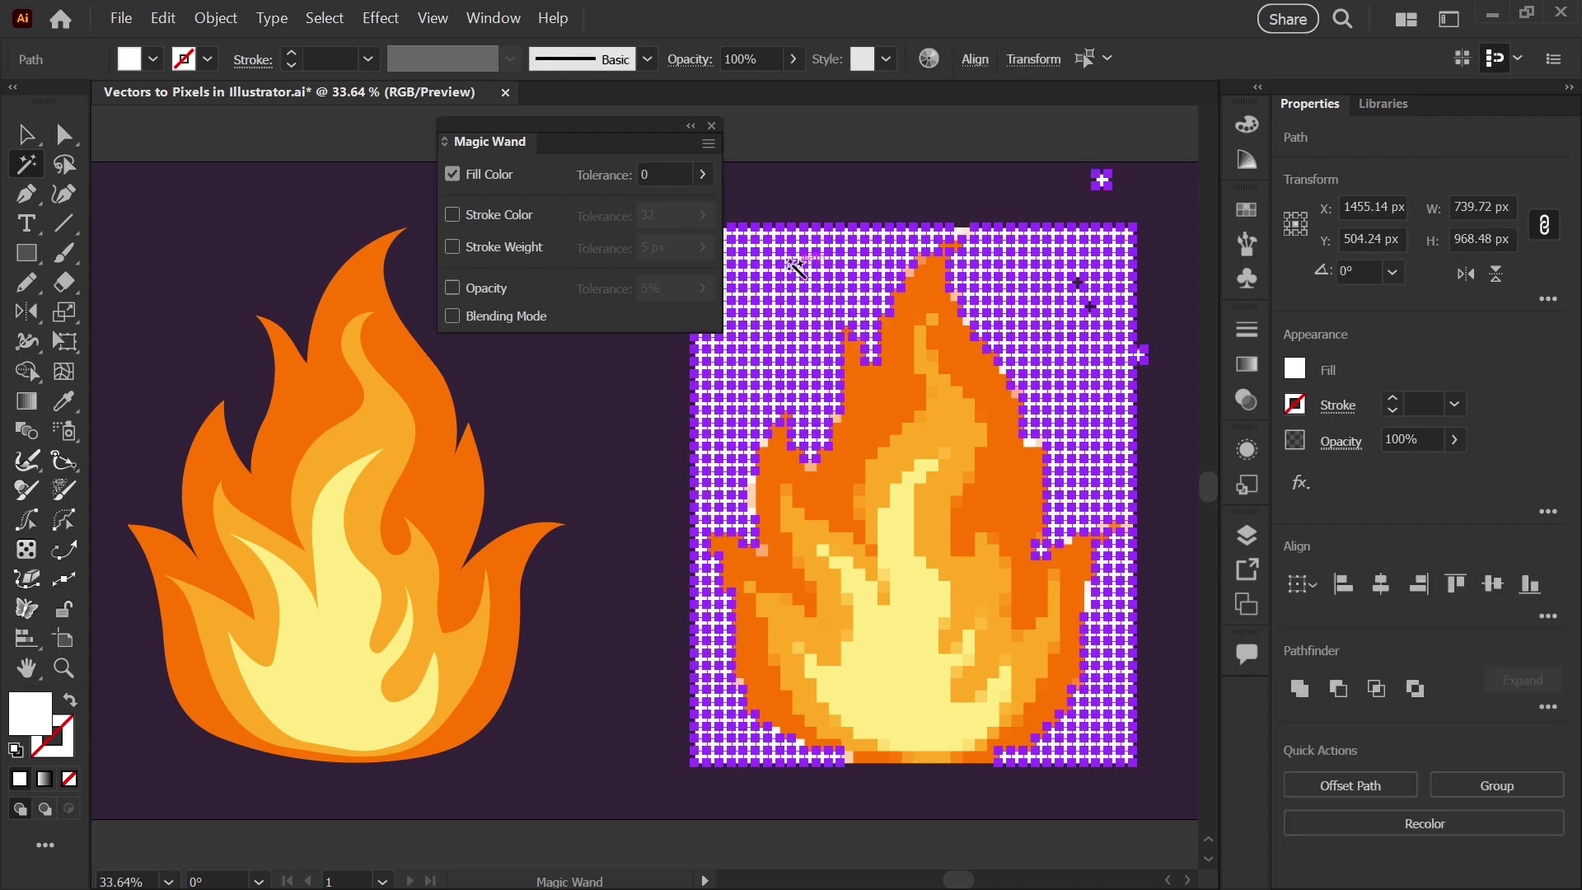
{"action": "key", "text": "Delete"}
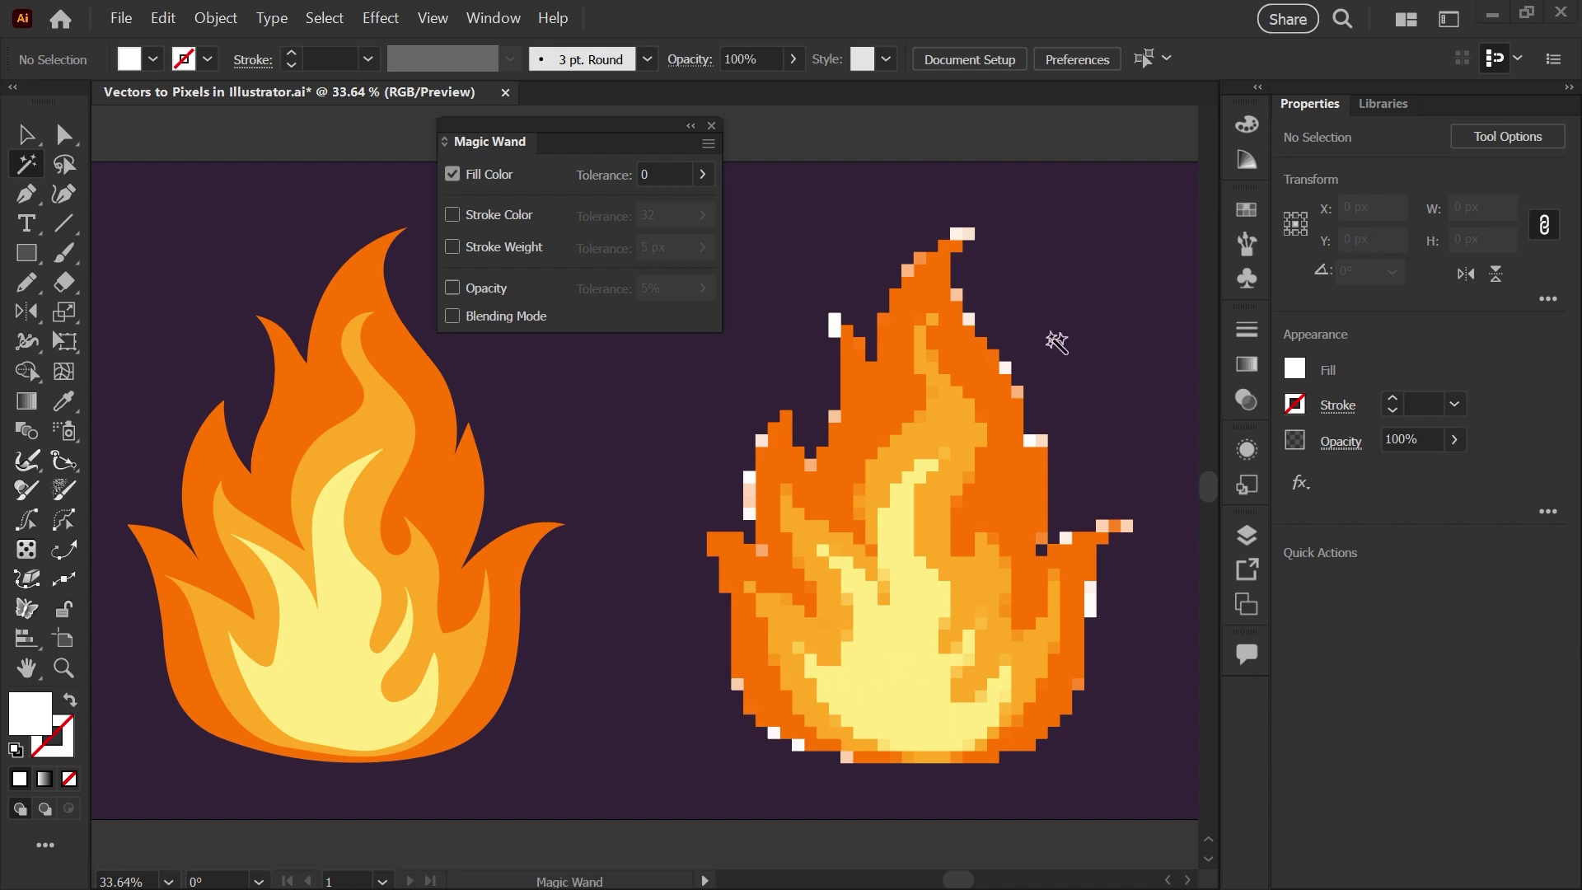
- Marquee-select the squares across the top of the pixel flame with the Selection tool
{"action": "key", "text": "v"}
{"action": "left_click", "coordinate": [965, 534]}
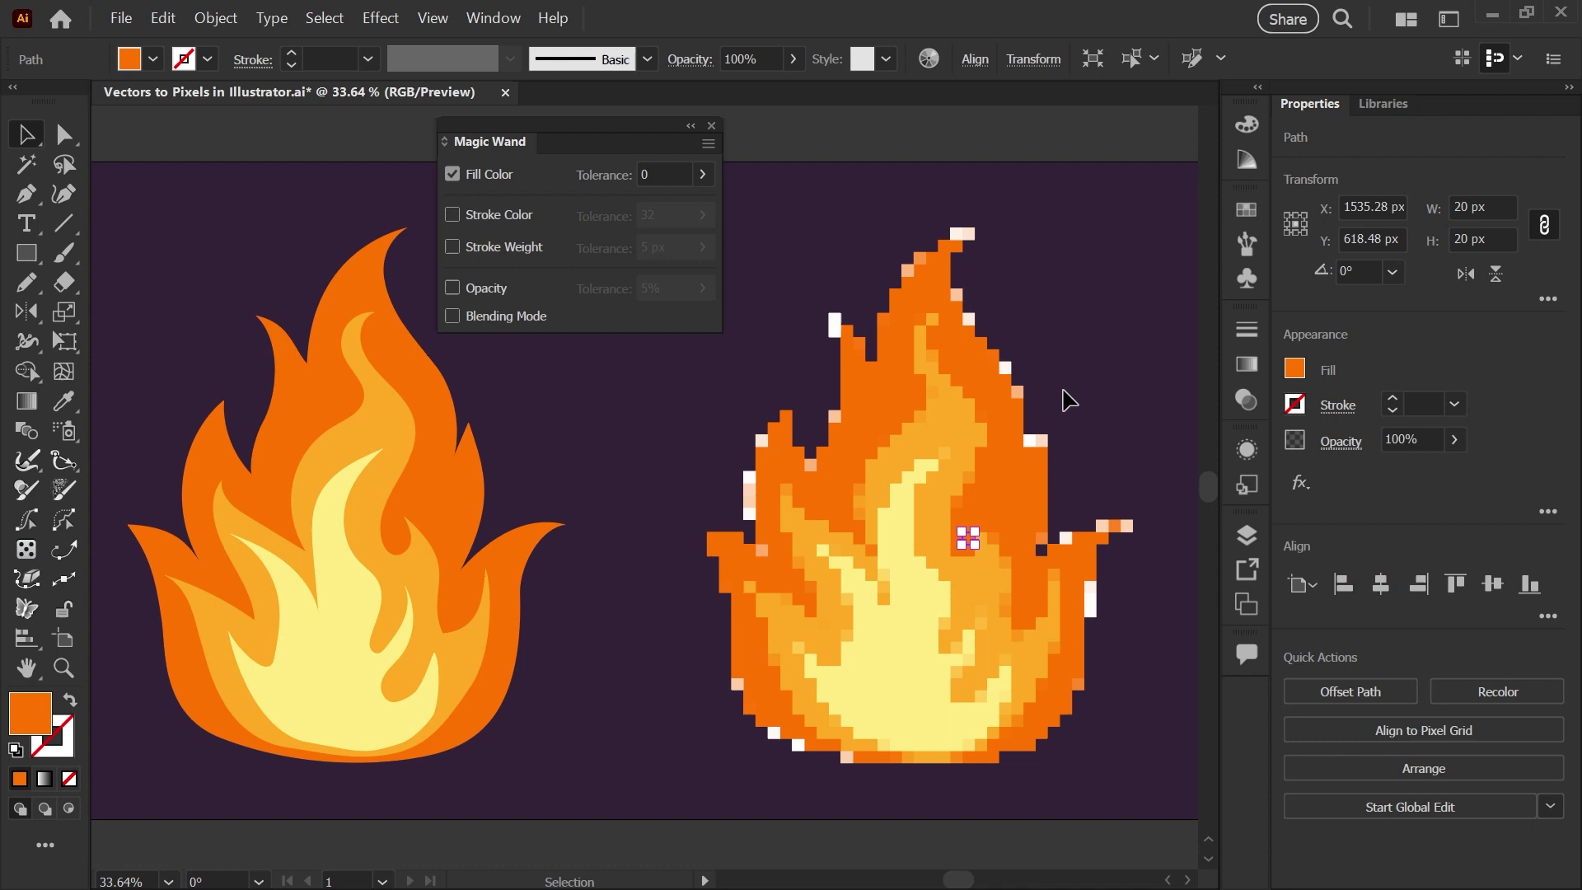
{"action": "left_click_drag", "start_coordinate": [1067, 196], "coordinate": [839, 469]}
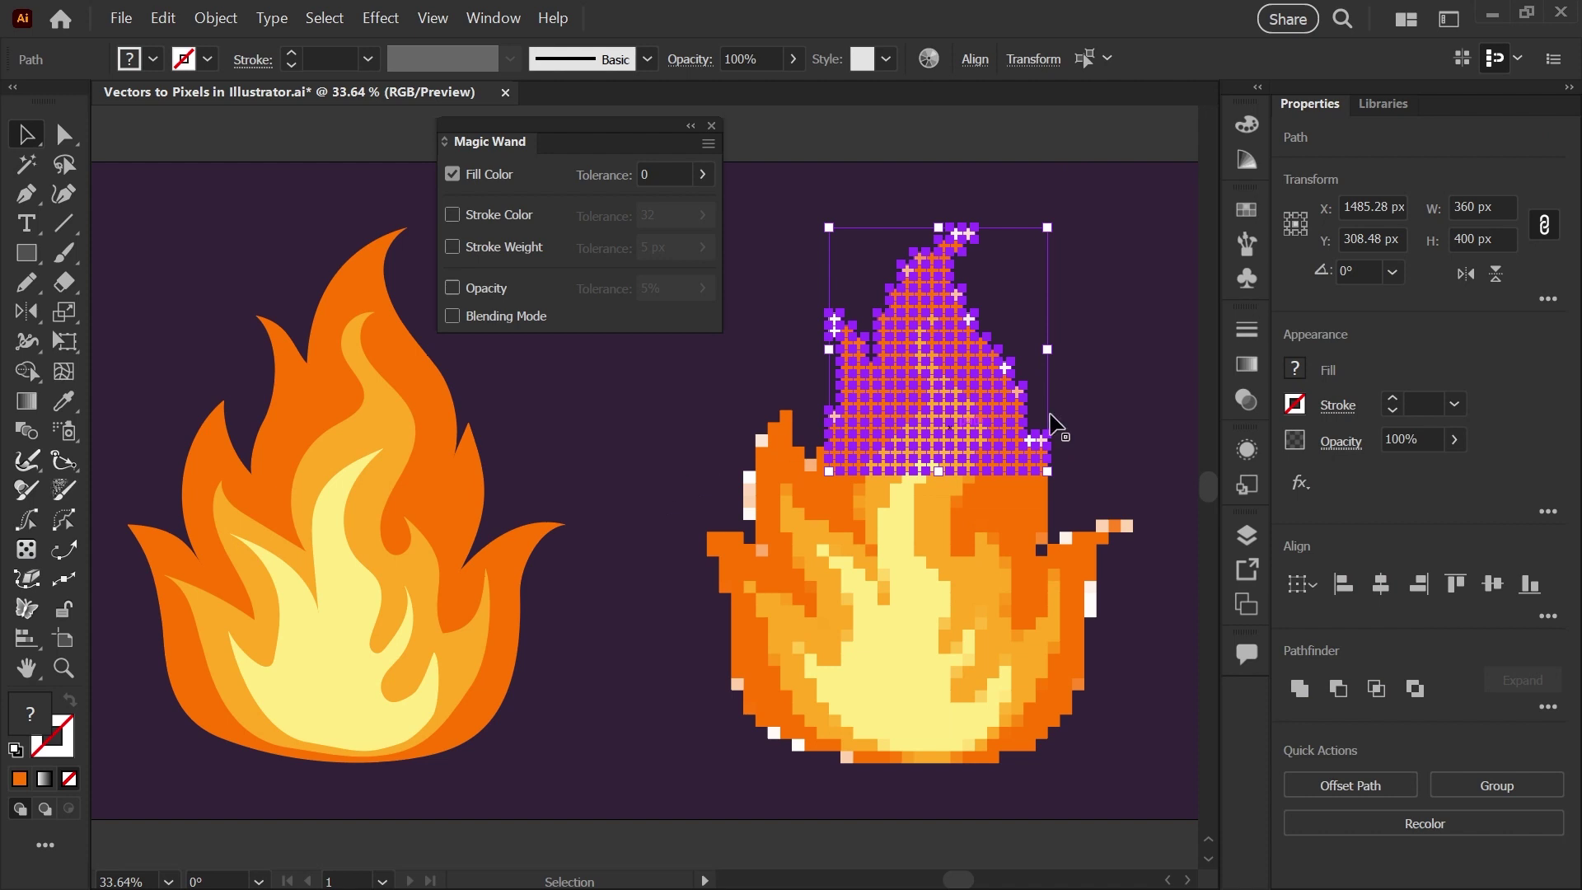
{"action": "left_click", "coordinate": [1248, 536]}
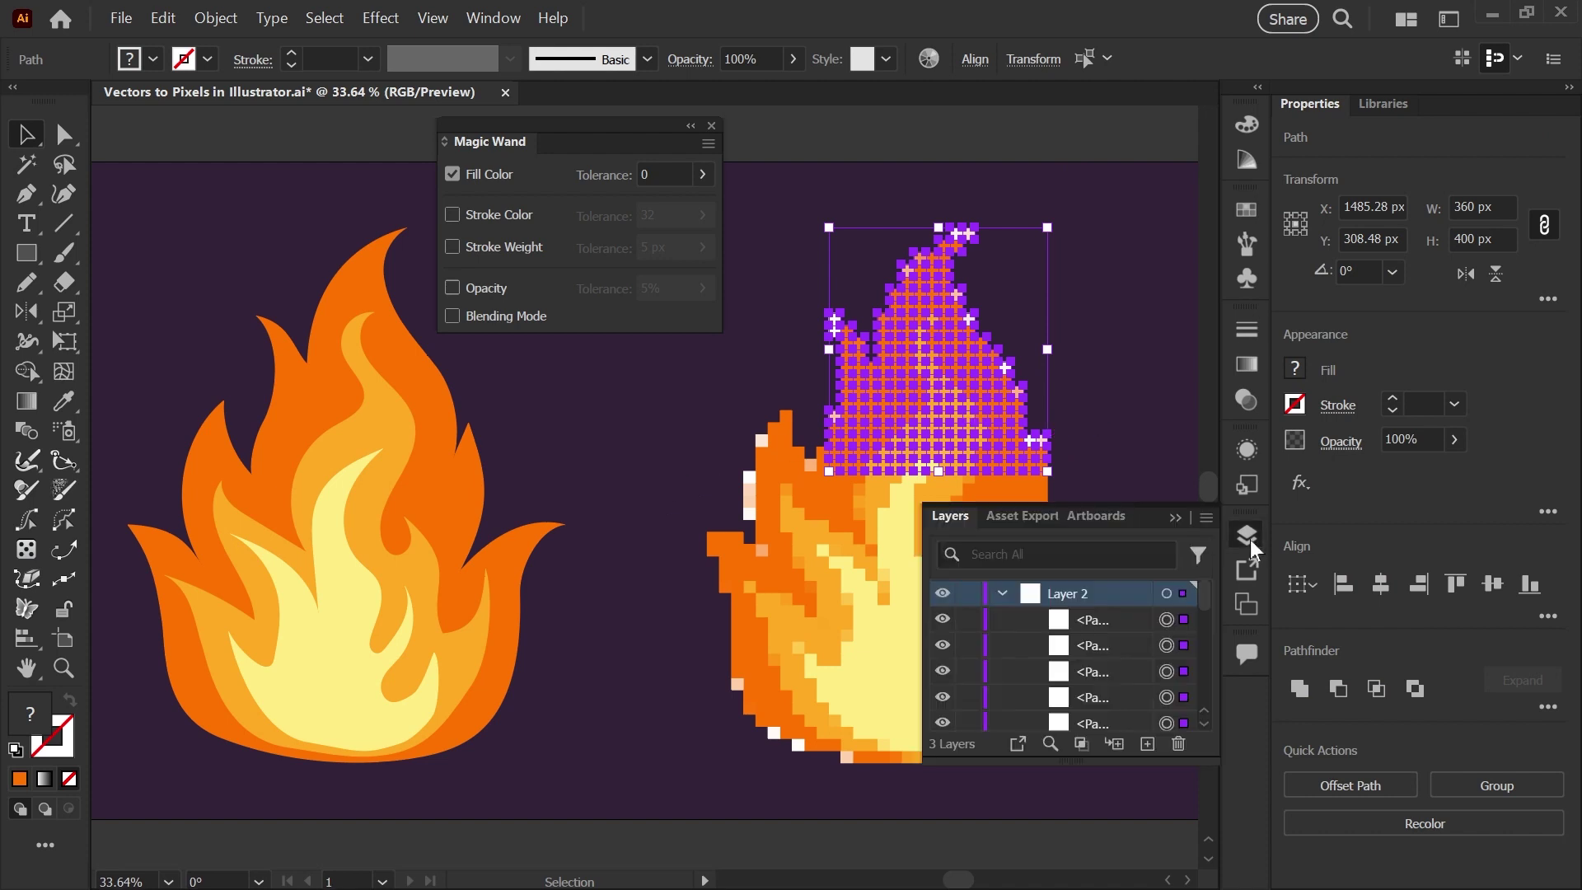
{"action": "double_click", "coordinate": [1106, 590]}
{"action": "left_click", "coordinate": [774, 392]}
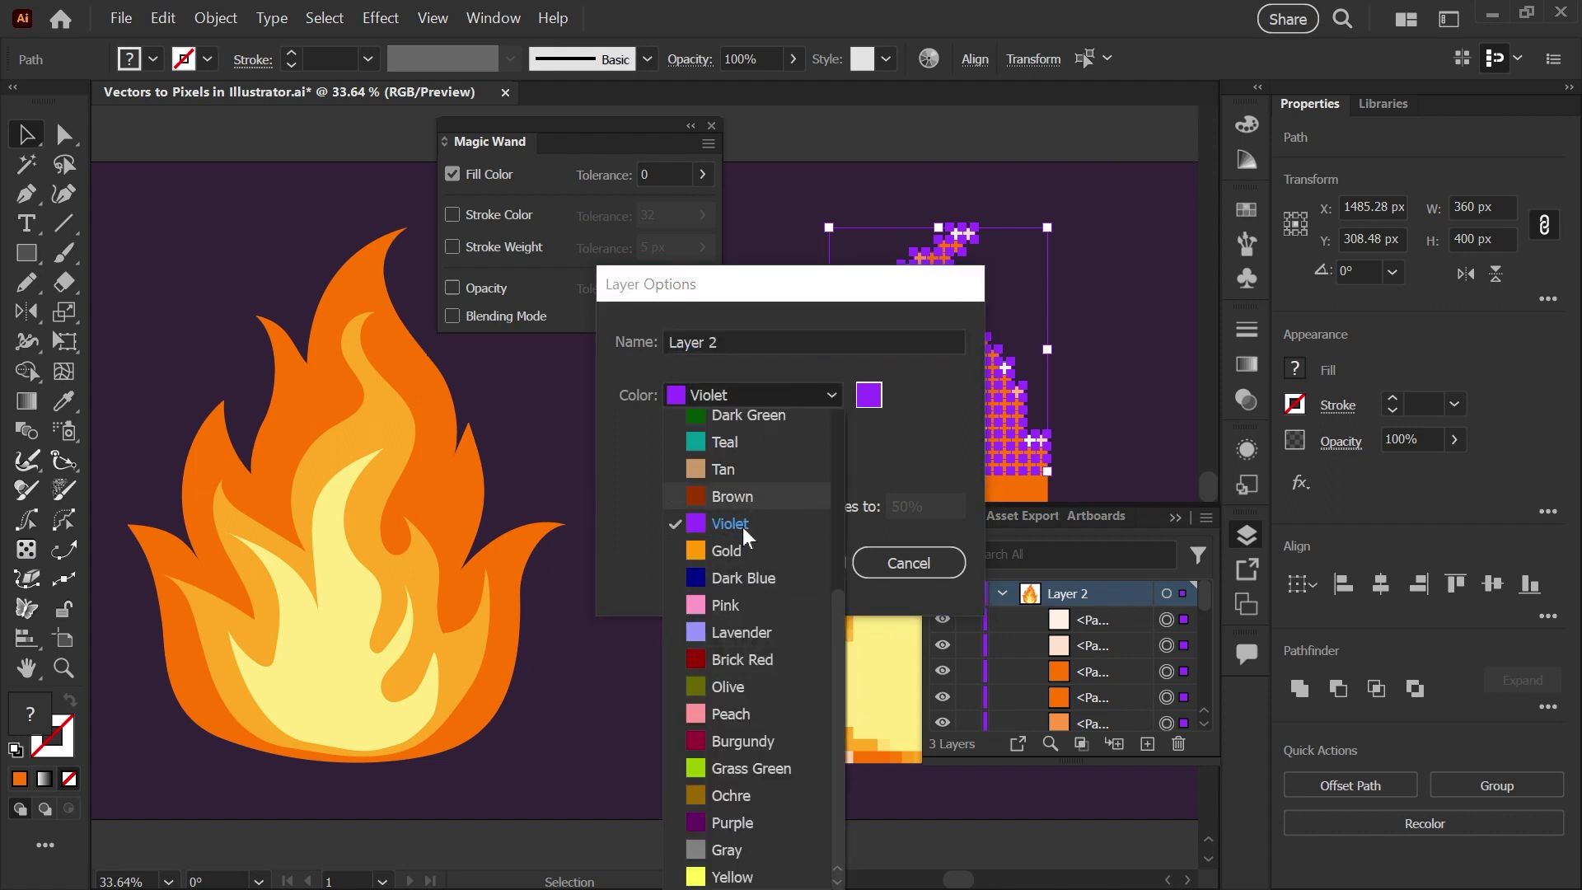
{"action": "left_click", "coordinate": [947, 416]}
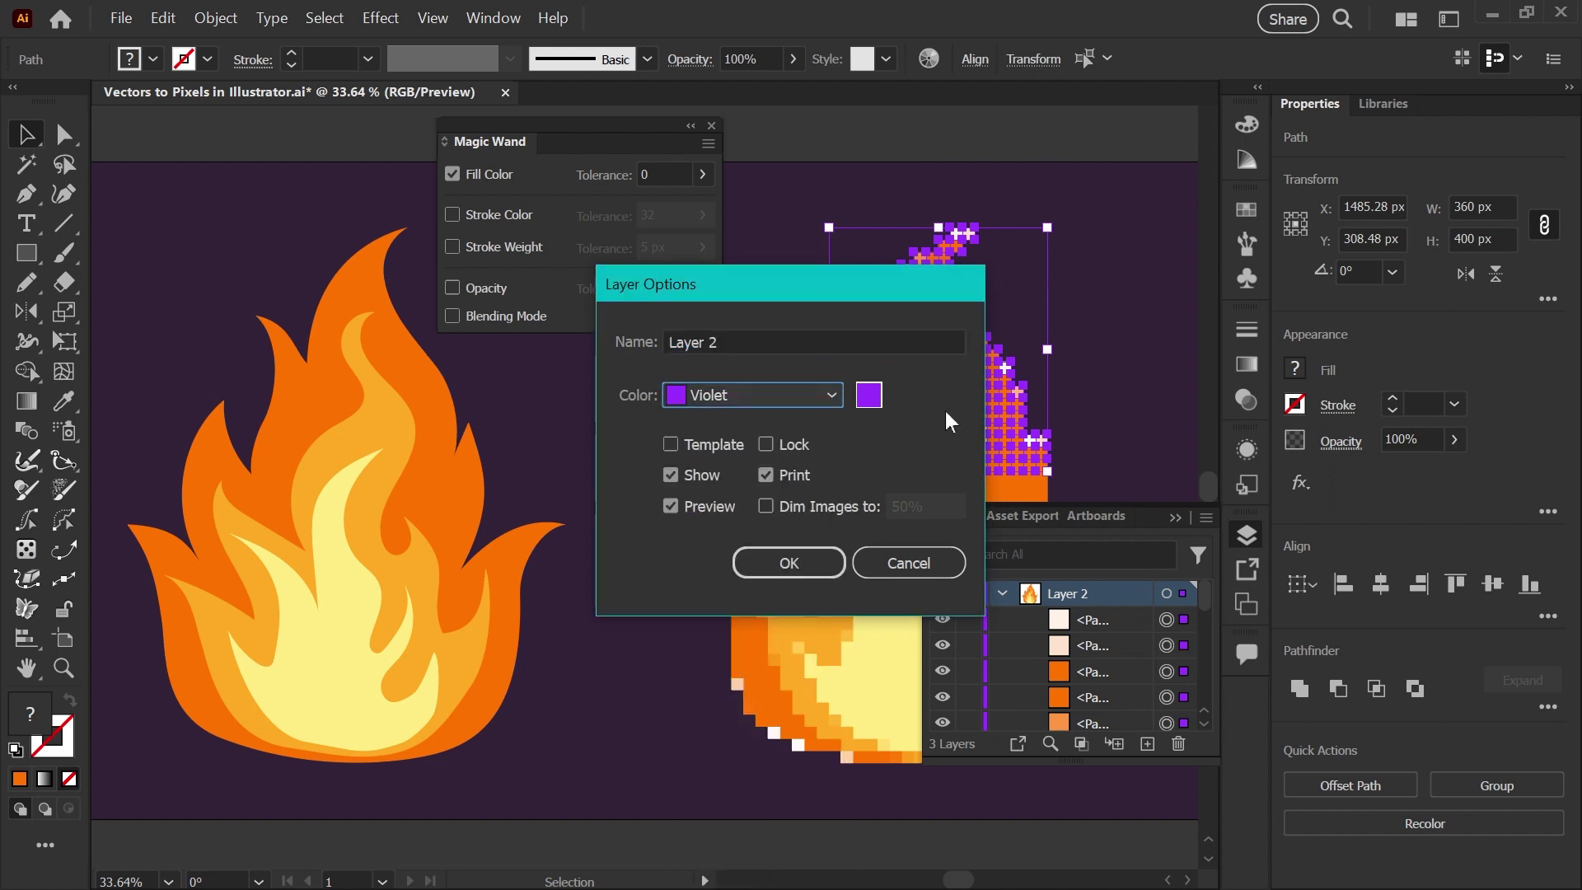
{"action": "left_click", "coordinate": [890, 561]}
{"action": "left_click", "coordinate": [1248, 536]}
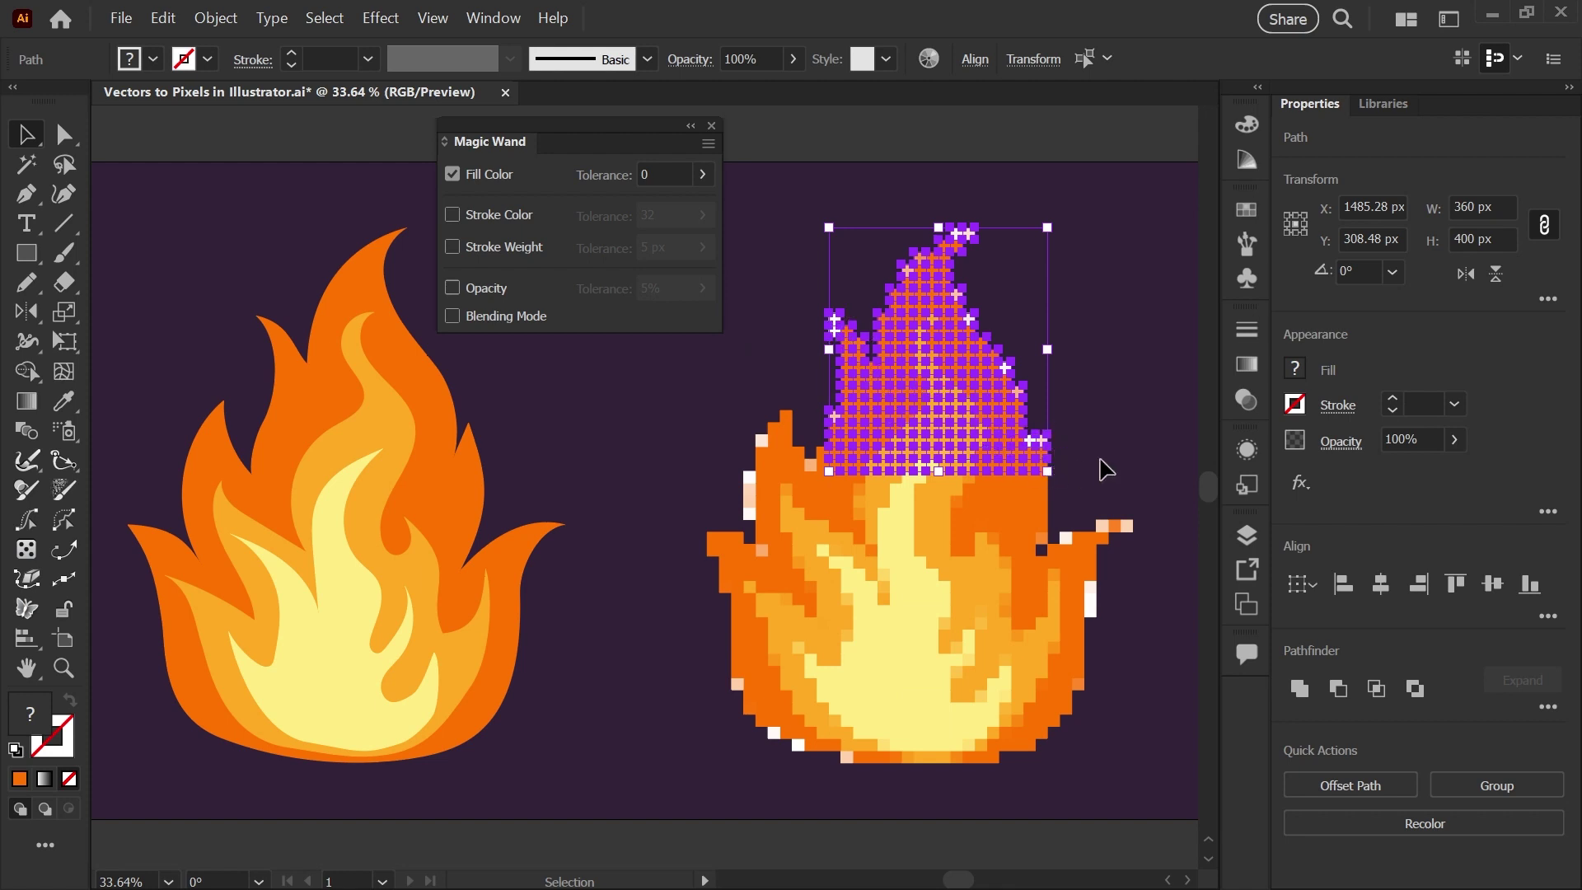
- Select the white pixels along the flame's edges with the Magic Wand
{"action": "left_click", "coordinate": [1105, 468]}
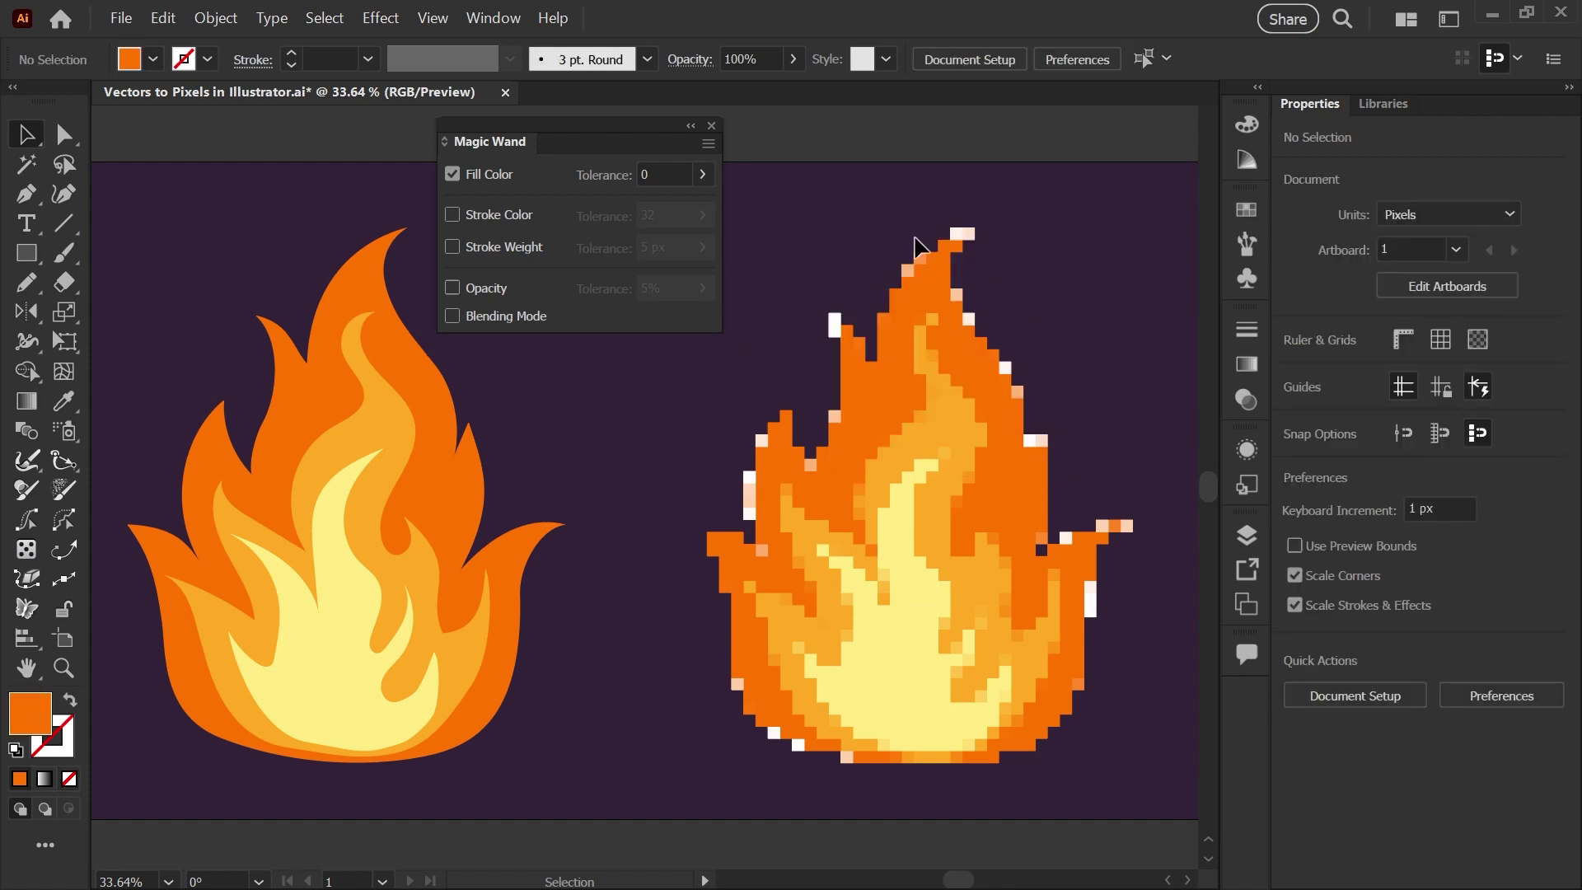
{"action": "key", "text": "y"}
{"action": "left_click", "coordinate": [834, 323]}
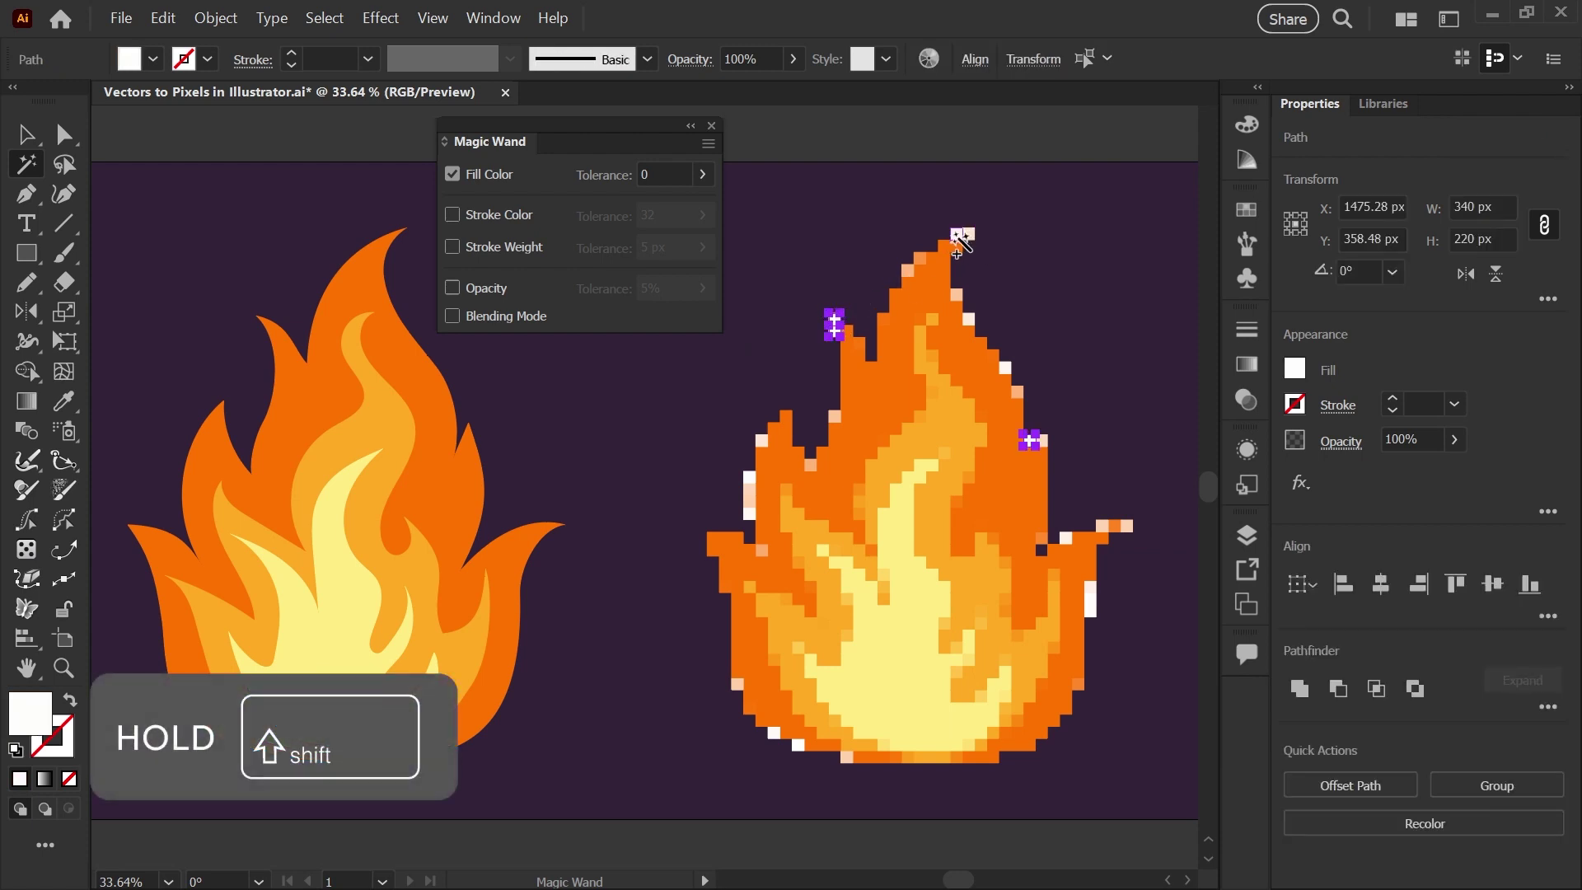
{"action": "left_click", "coordinate": [958, 238], "text": "shift"}
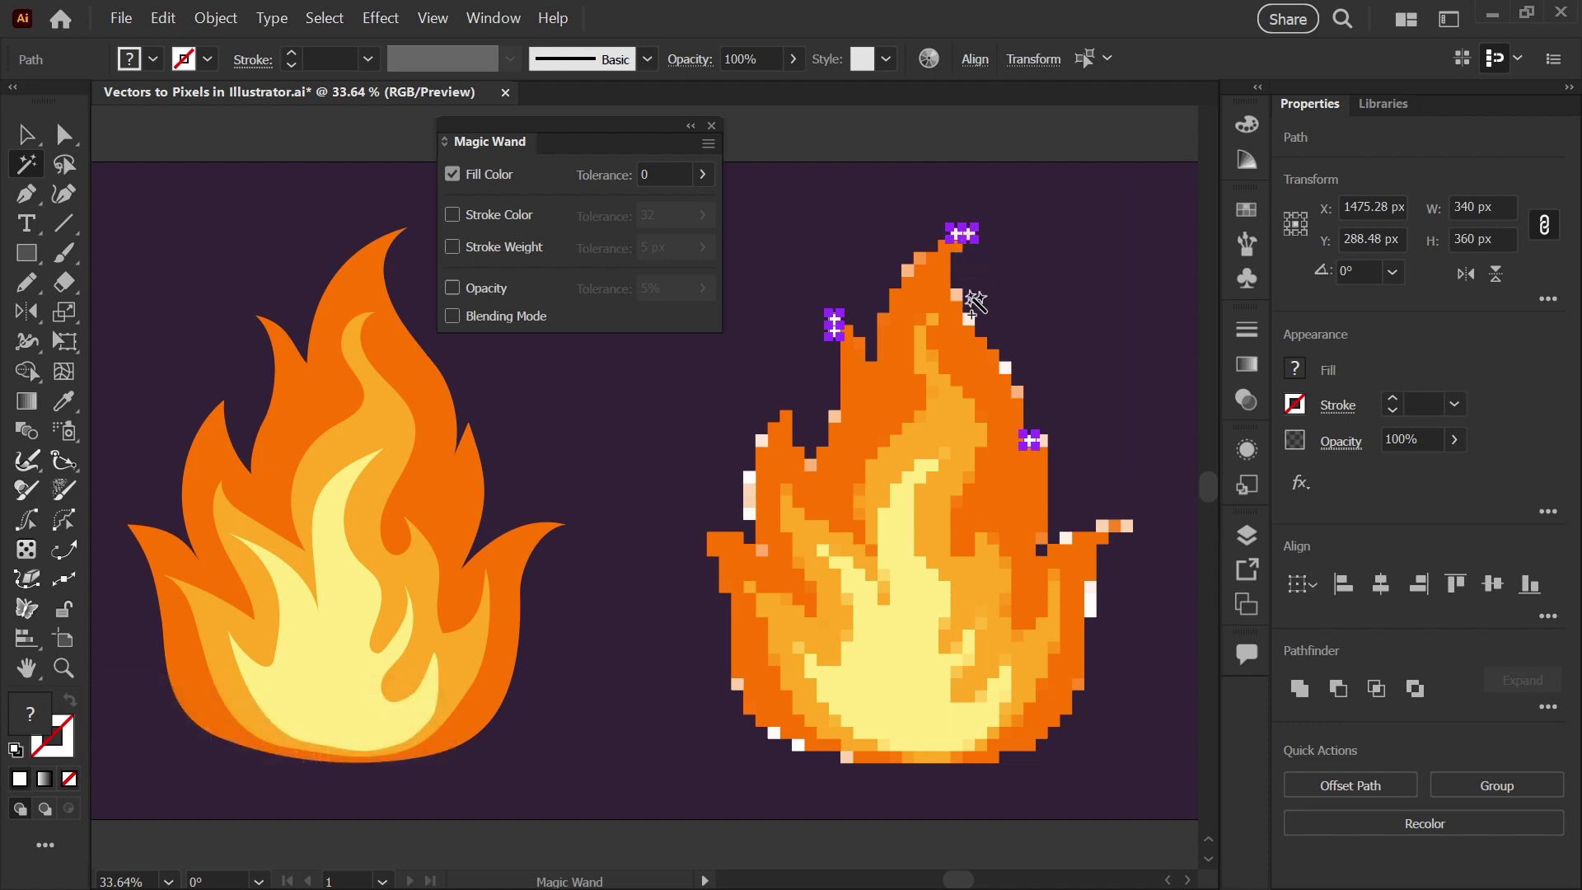
{"action": "left_click", "coordinate": [968, 319], "text": "shift"}
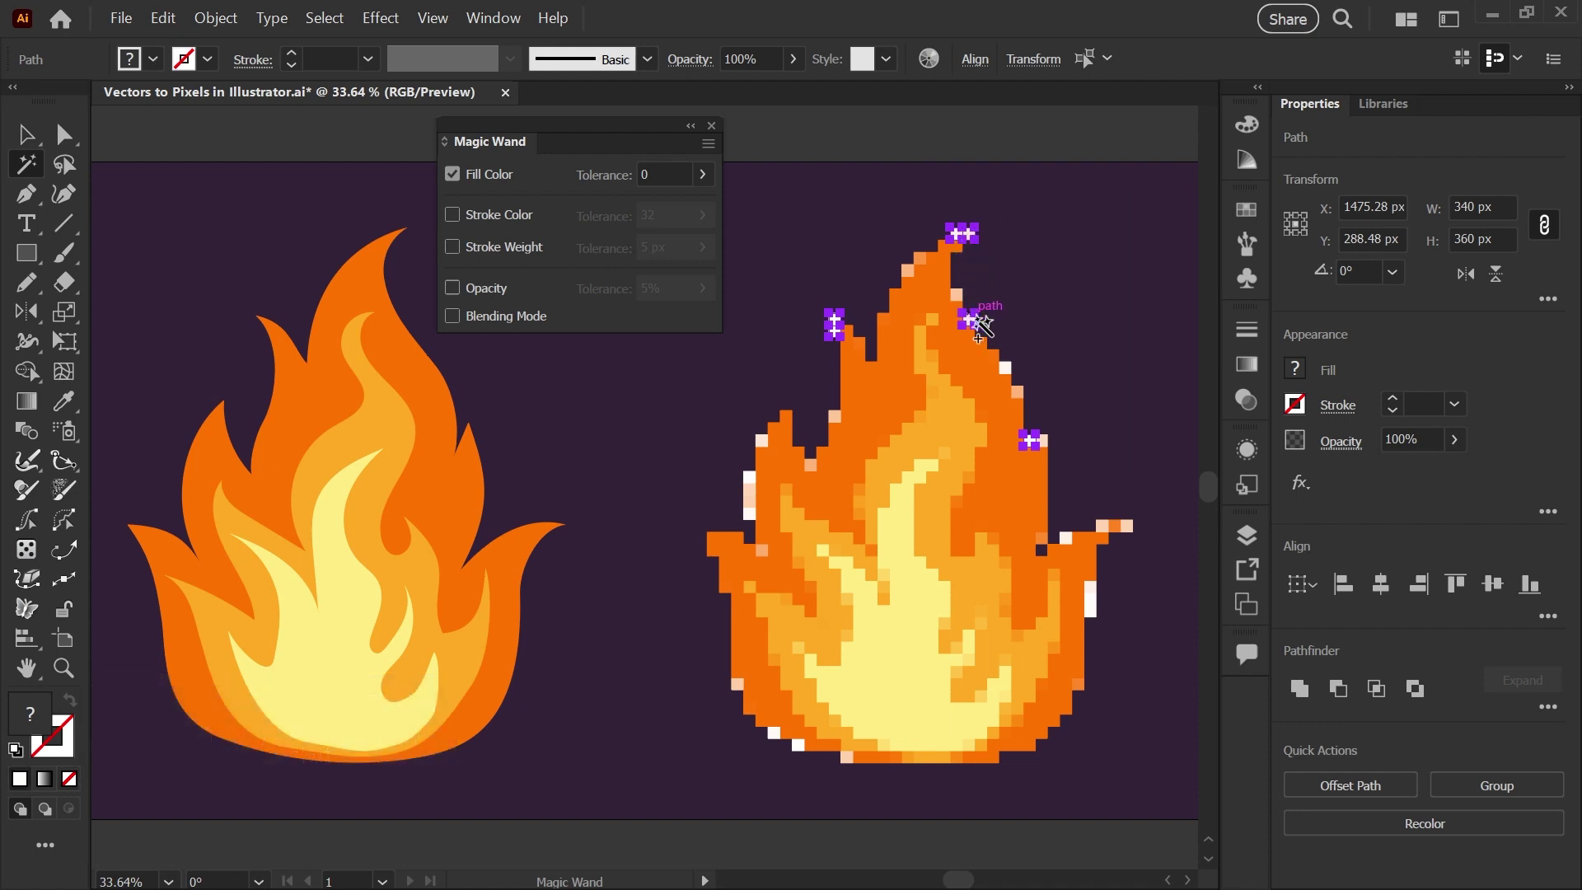
- Raise the Magic Wand fill tolerance to 3 and add more white edge pixels
{"action": "left_click", "coordinate": [658, 173]}
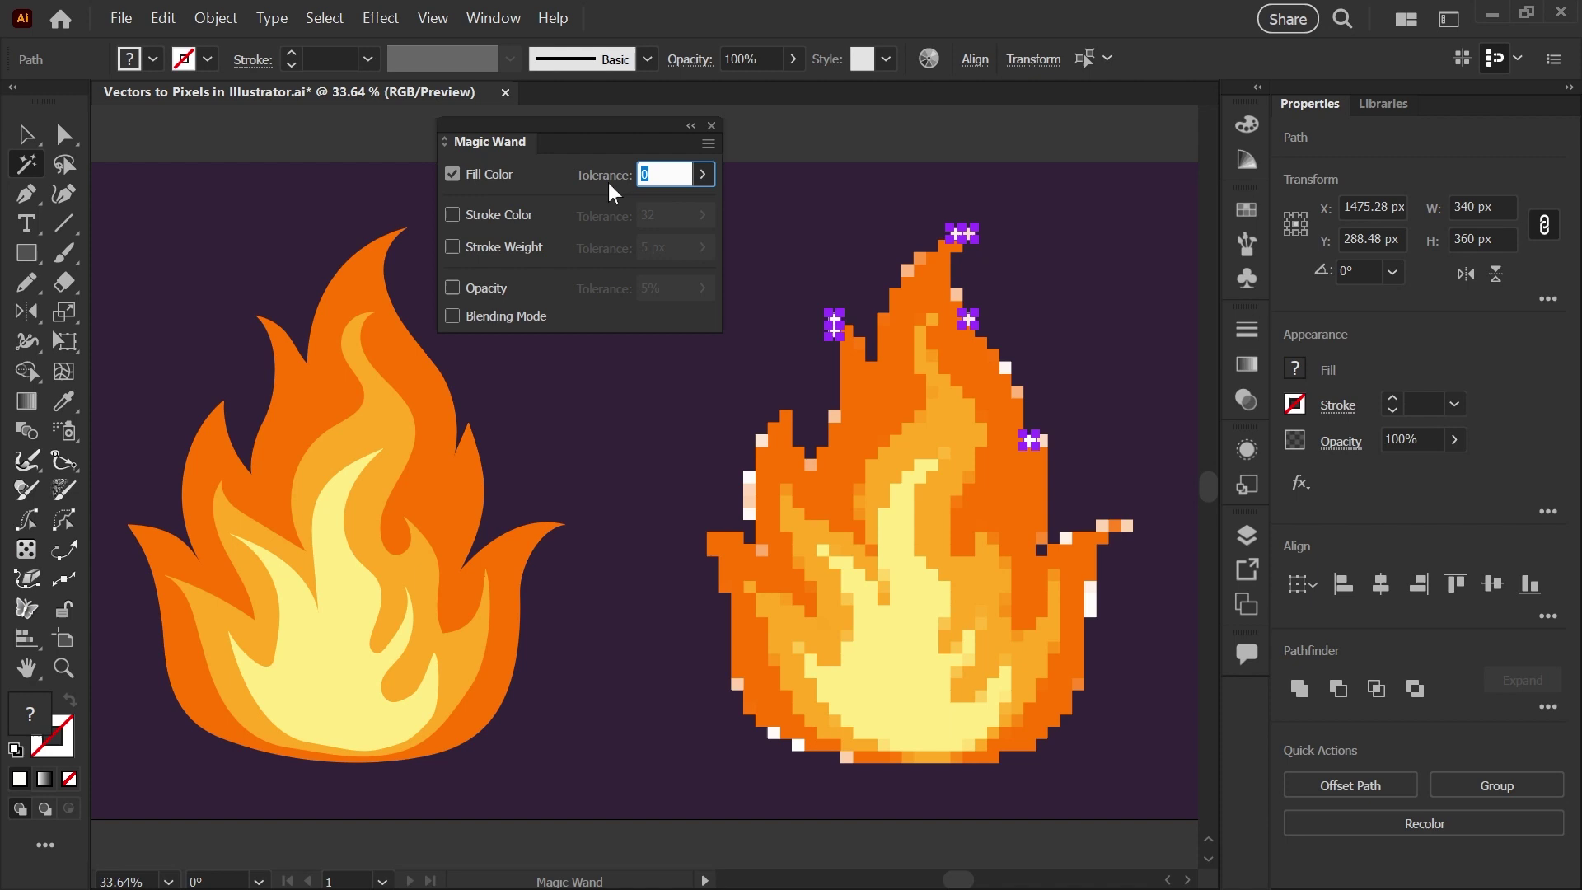
{"action": "type", "text": "3"}
{"action": "key", "text": "Return"}
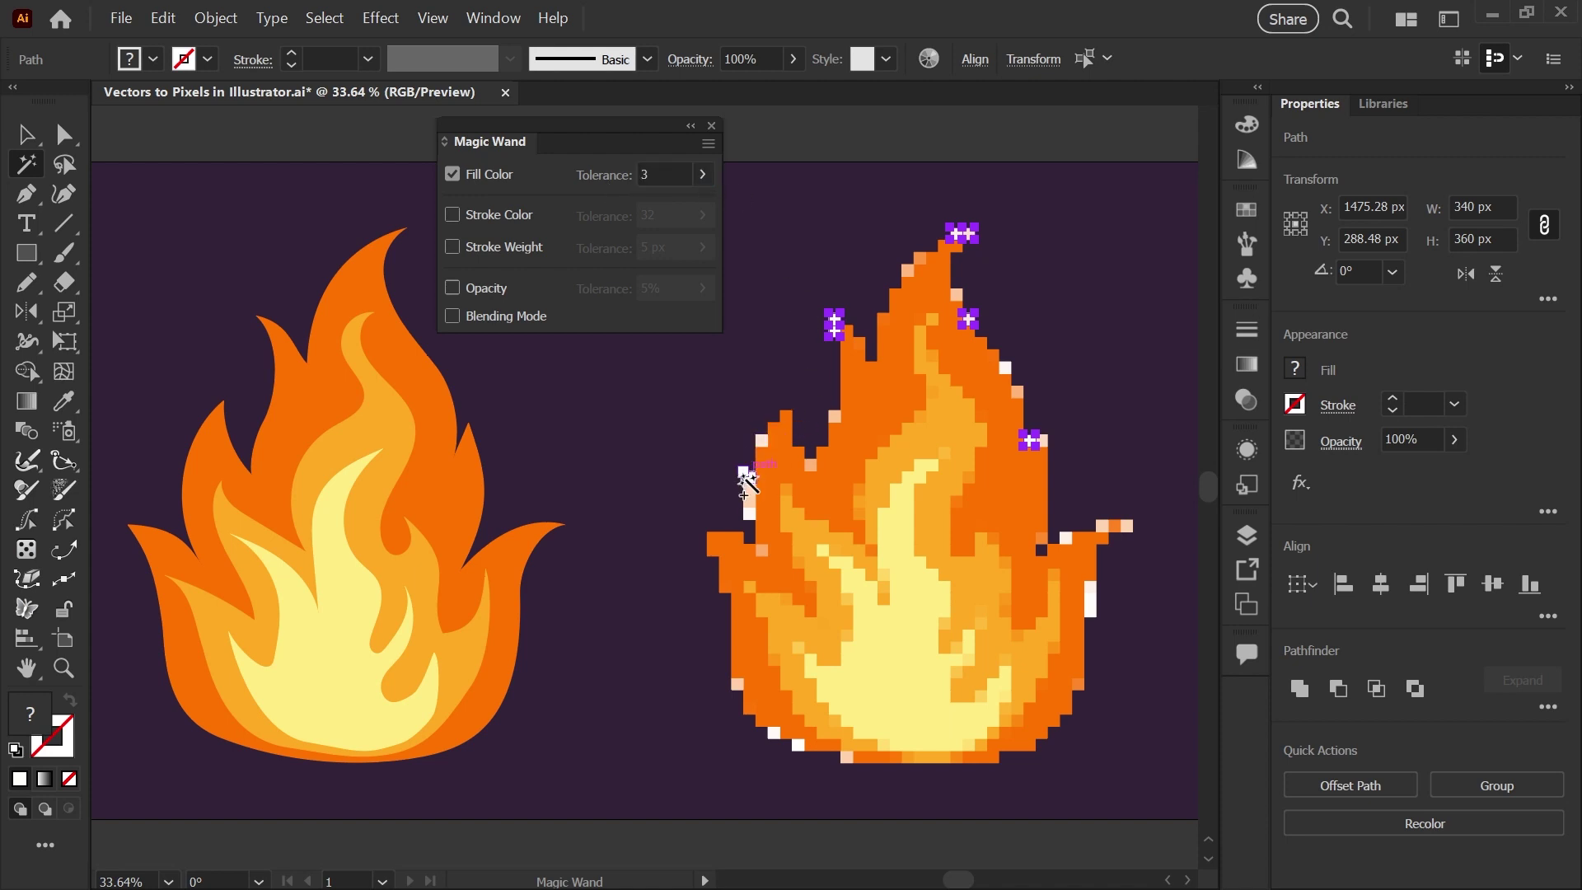
{"action": "left_click", "coordinate": [749, 493], "text": "shift"}
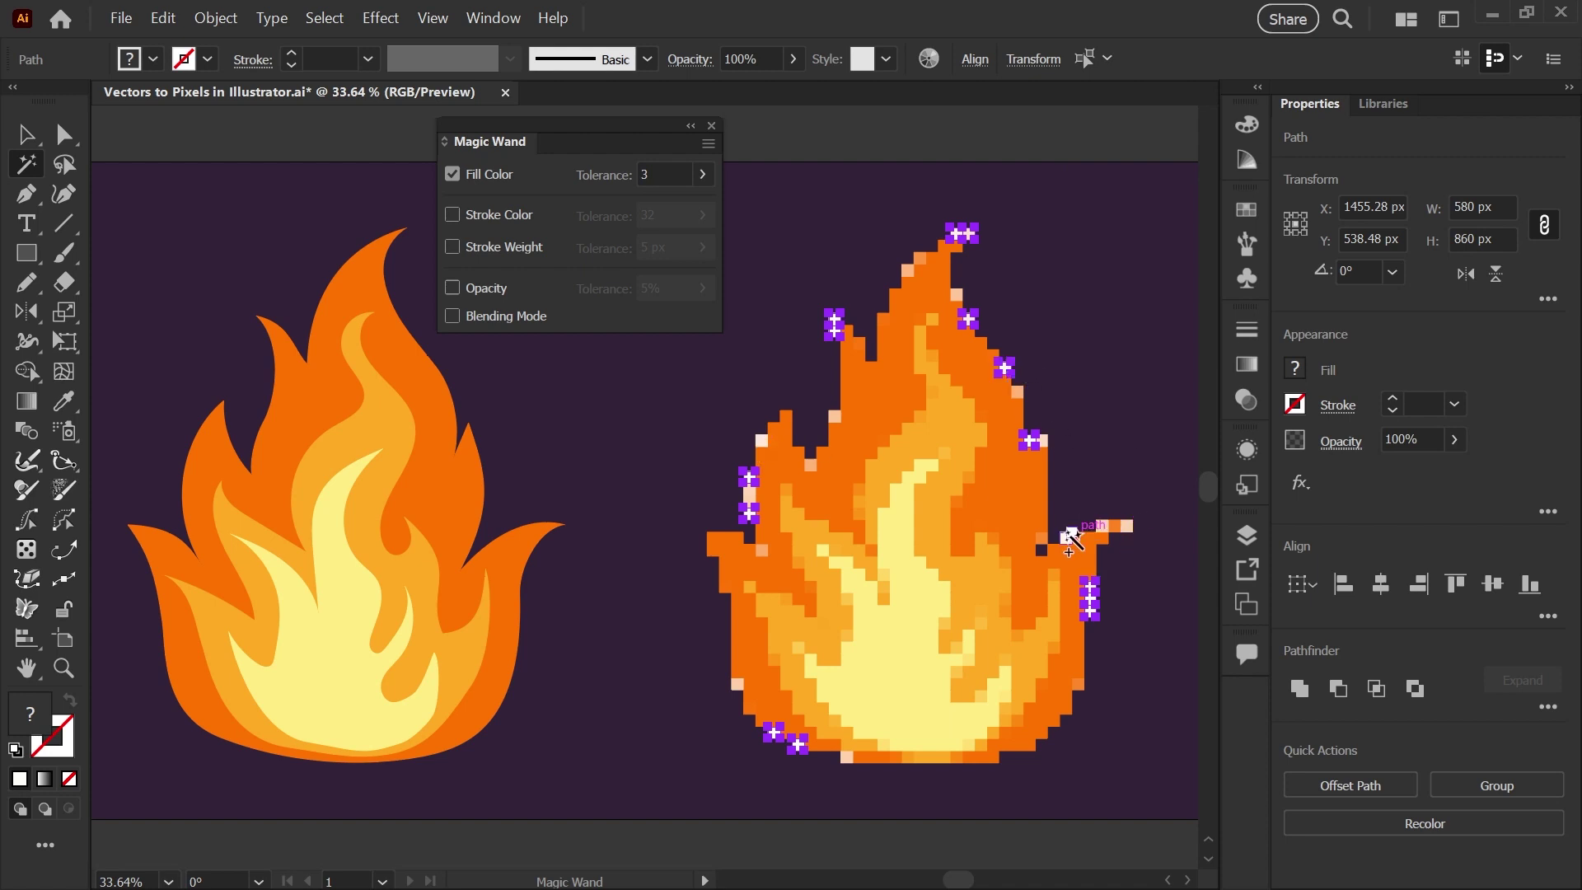
{"action": "left_click", "coordinate": [1064, 538], "text": "shift"}
- Select the remaining pale edge pixels and delete all the stray pixels
{"action": "left_click", "coordinate": [1096, 324]}
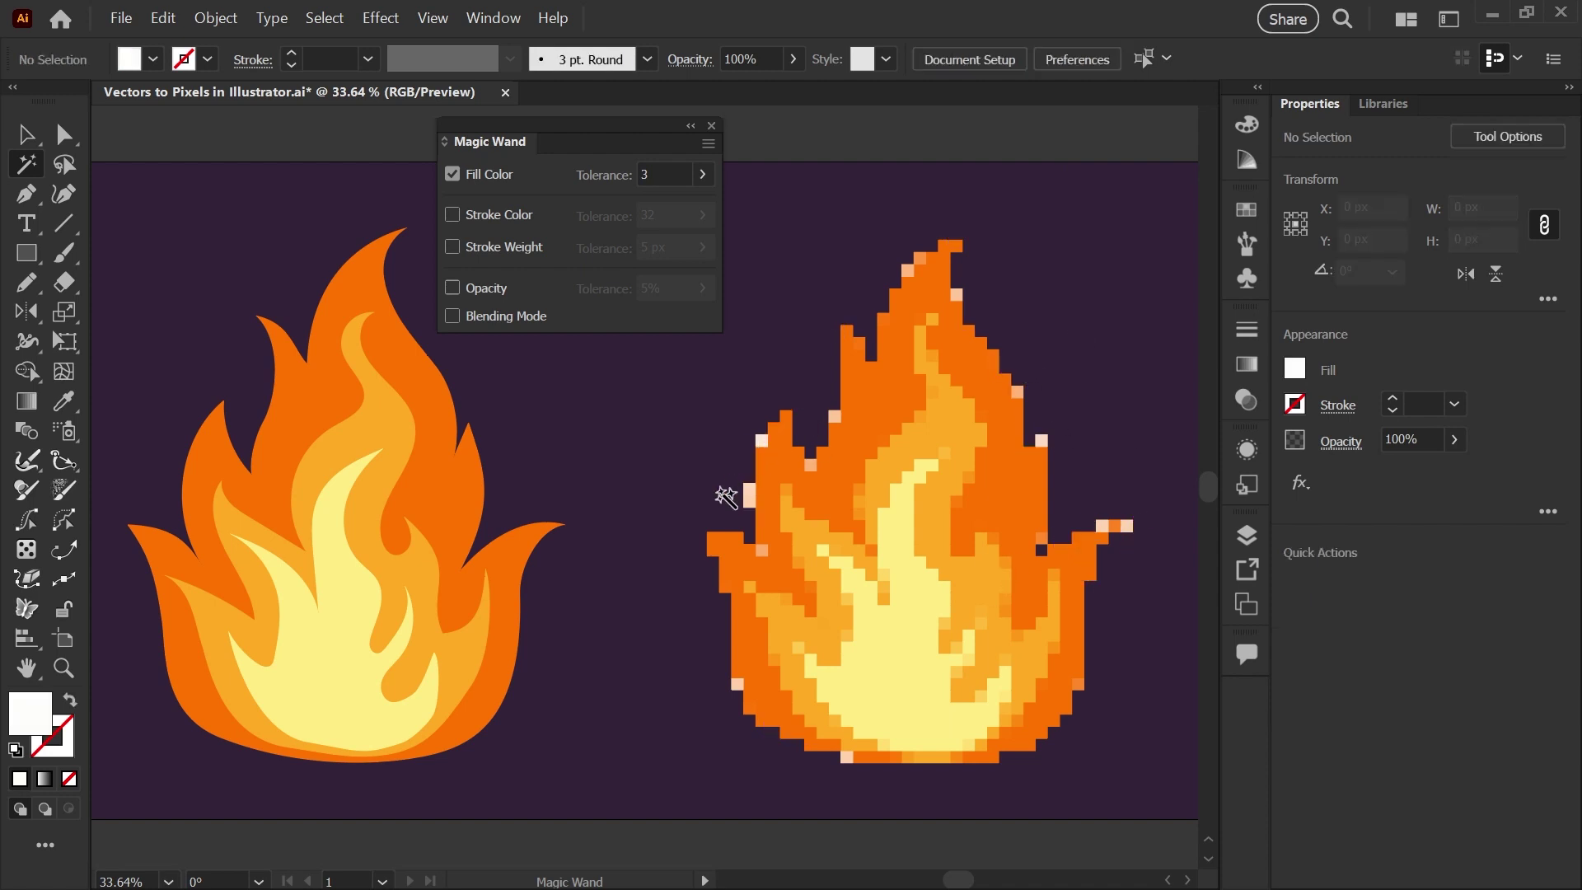
{"action": "left_click", "coordinate": [748, 486]}
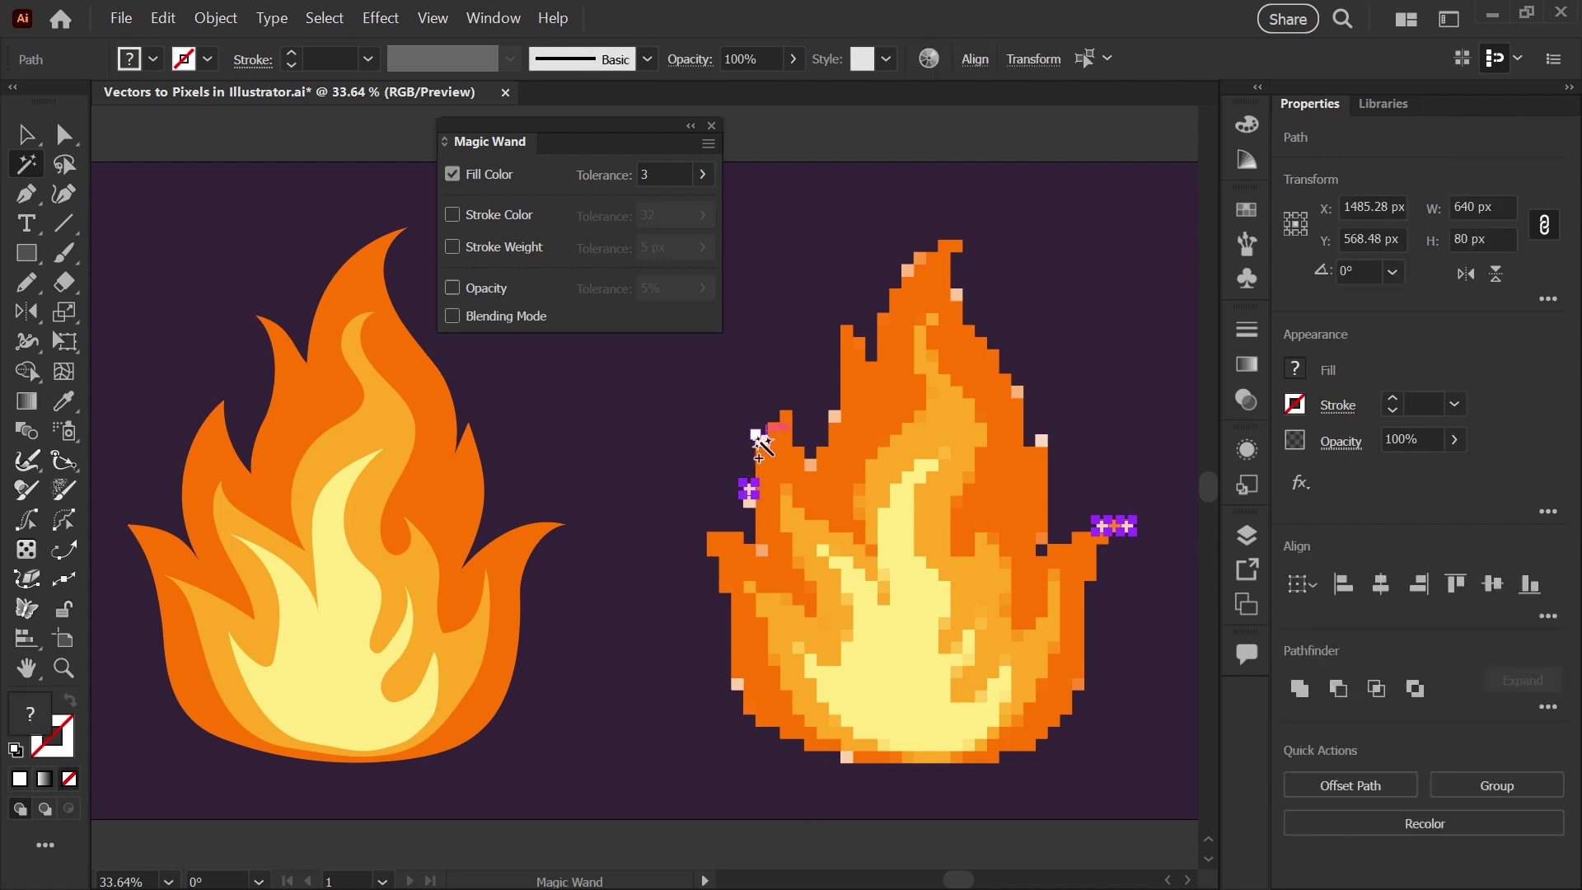
{"action": "left_click", "coordinate": [761, 441], "text": "shift"}
{"action": "left_click", "coordinate": [749, 500], "text": "shift"}
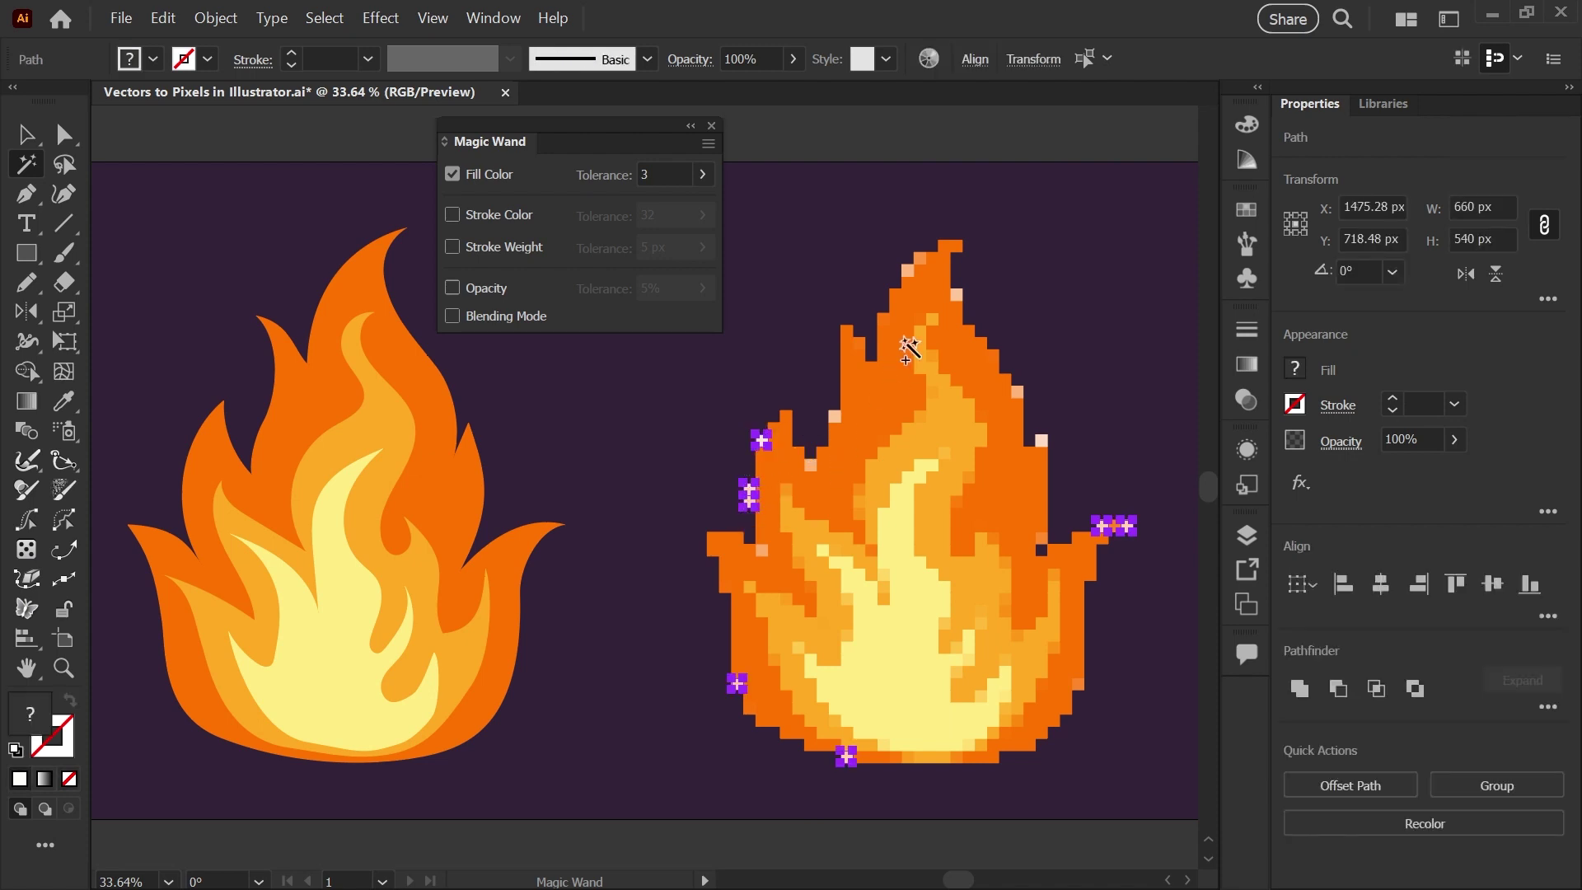
{"action": "left_click", "coordinate": [959, 295], "text": "shift"}
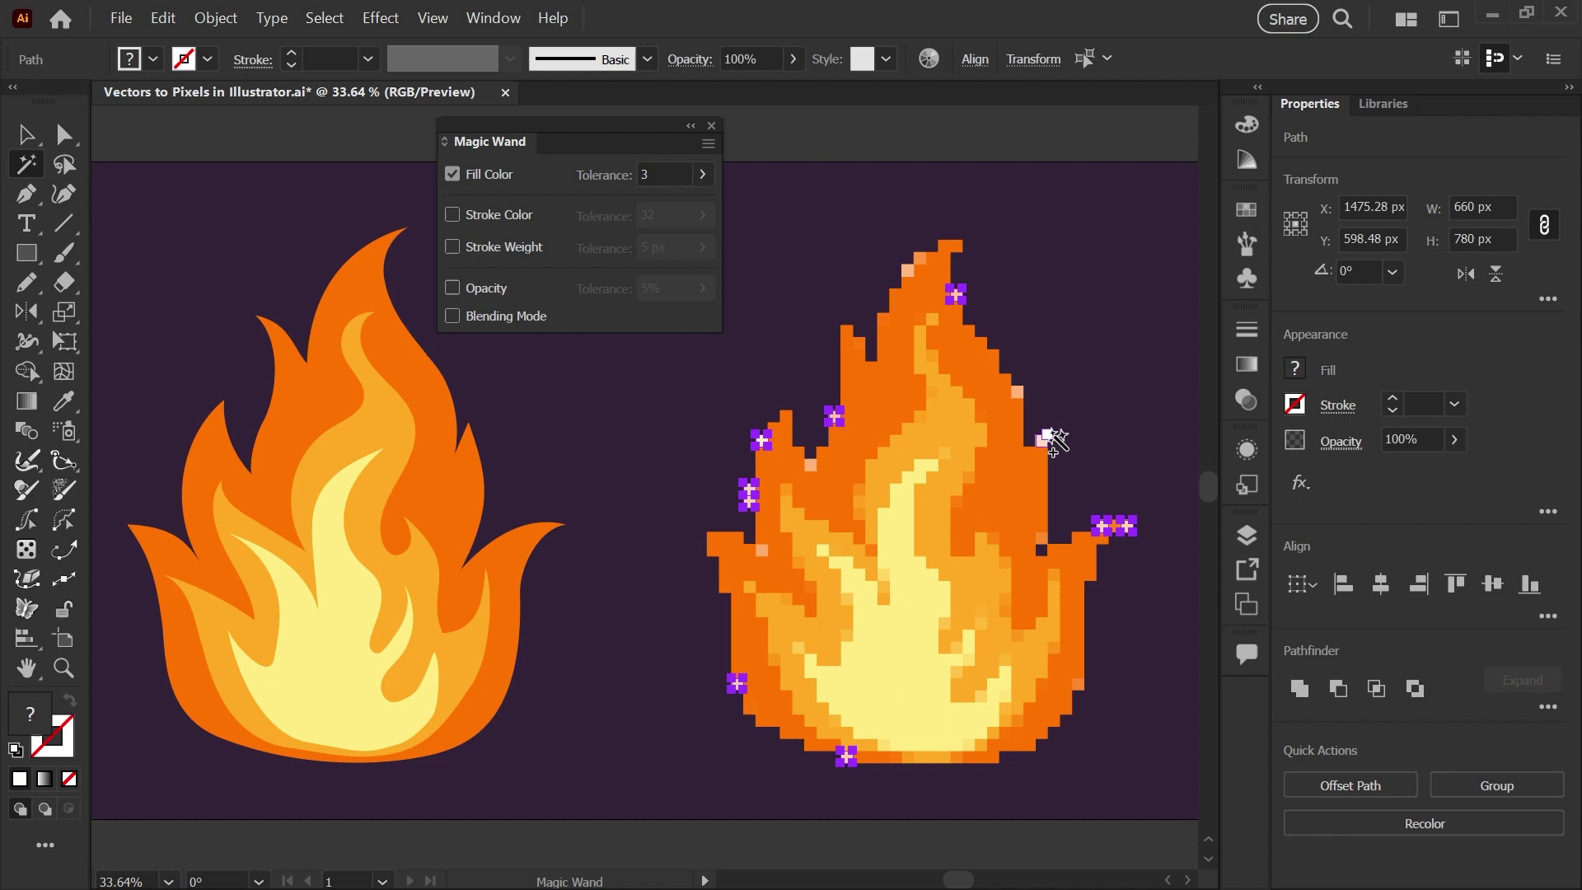
{"action": "key", "text": "Delete"}
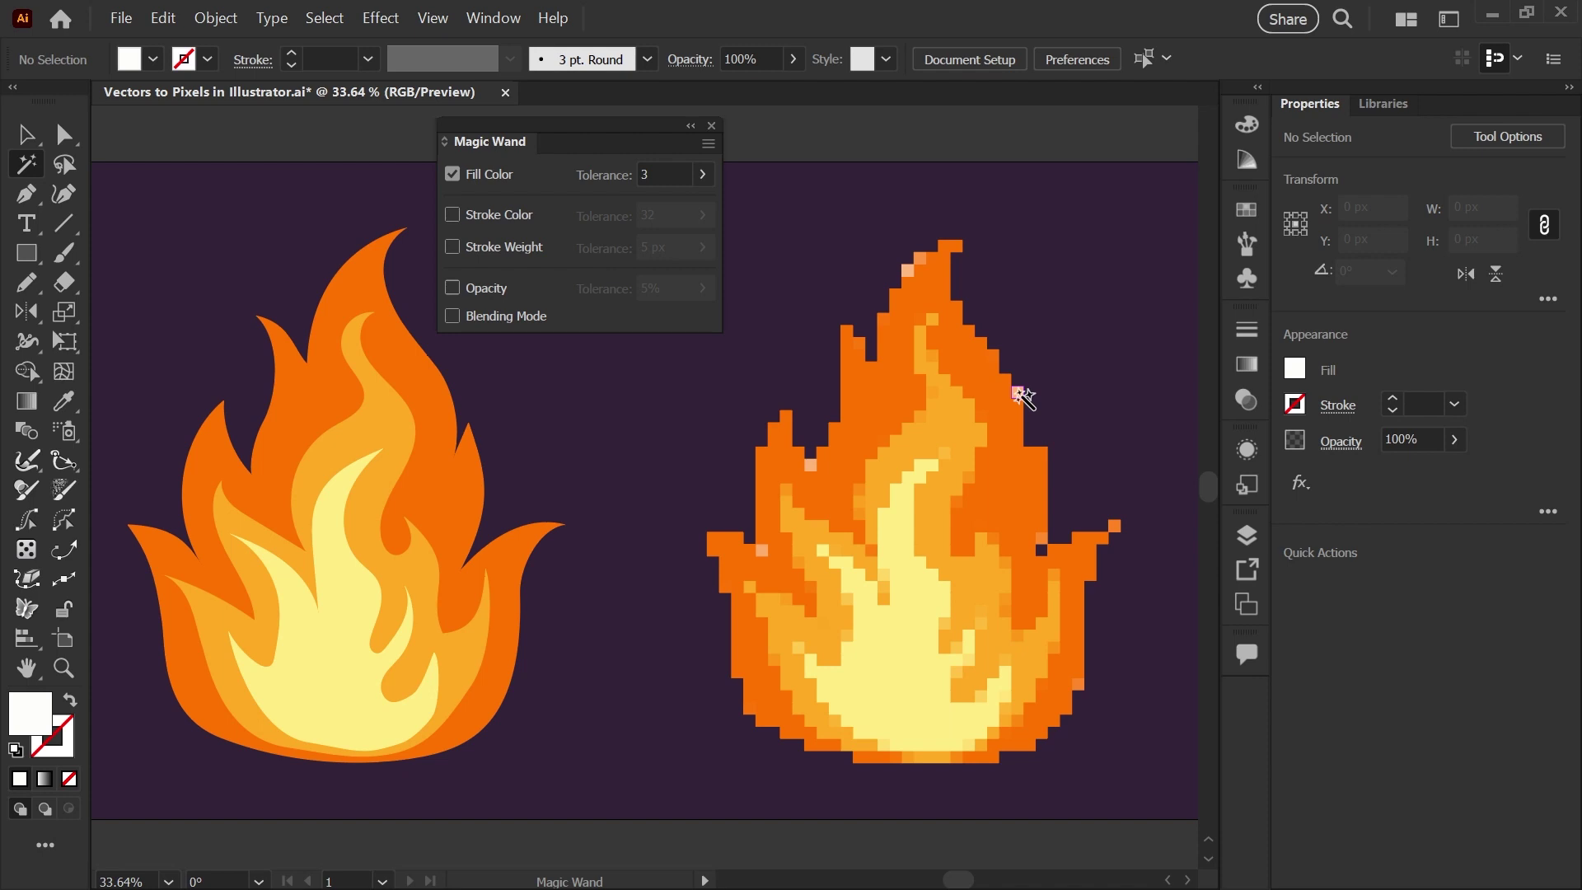
- Recolour pale stray squares to neighbouring orange and another stray shade to light yellow
{"action": "left_click", "coordinate": [1018, 392]}
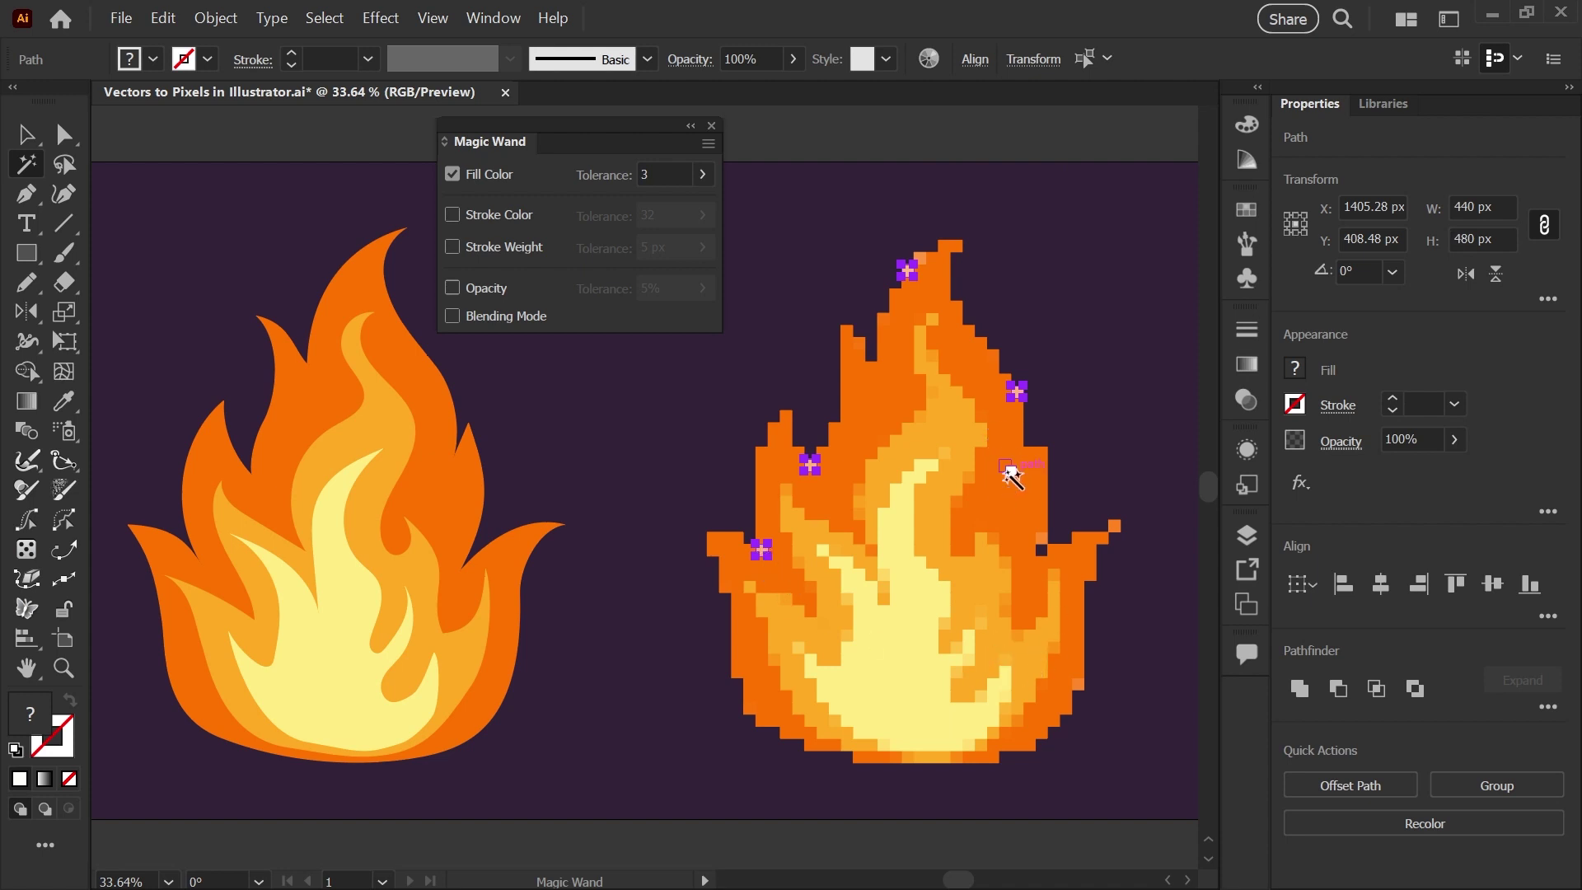
{"action": "key", "text": "i"}
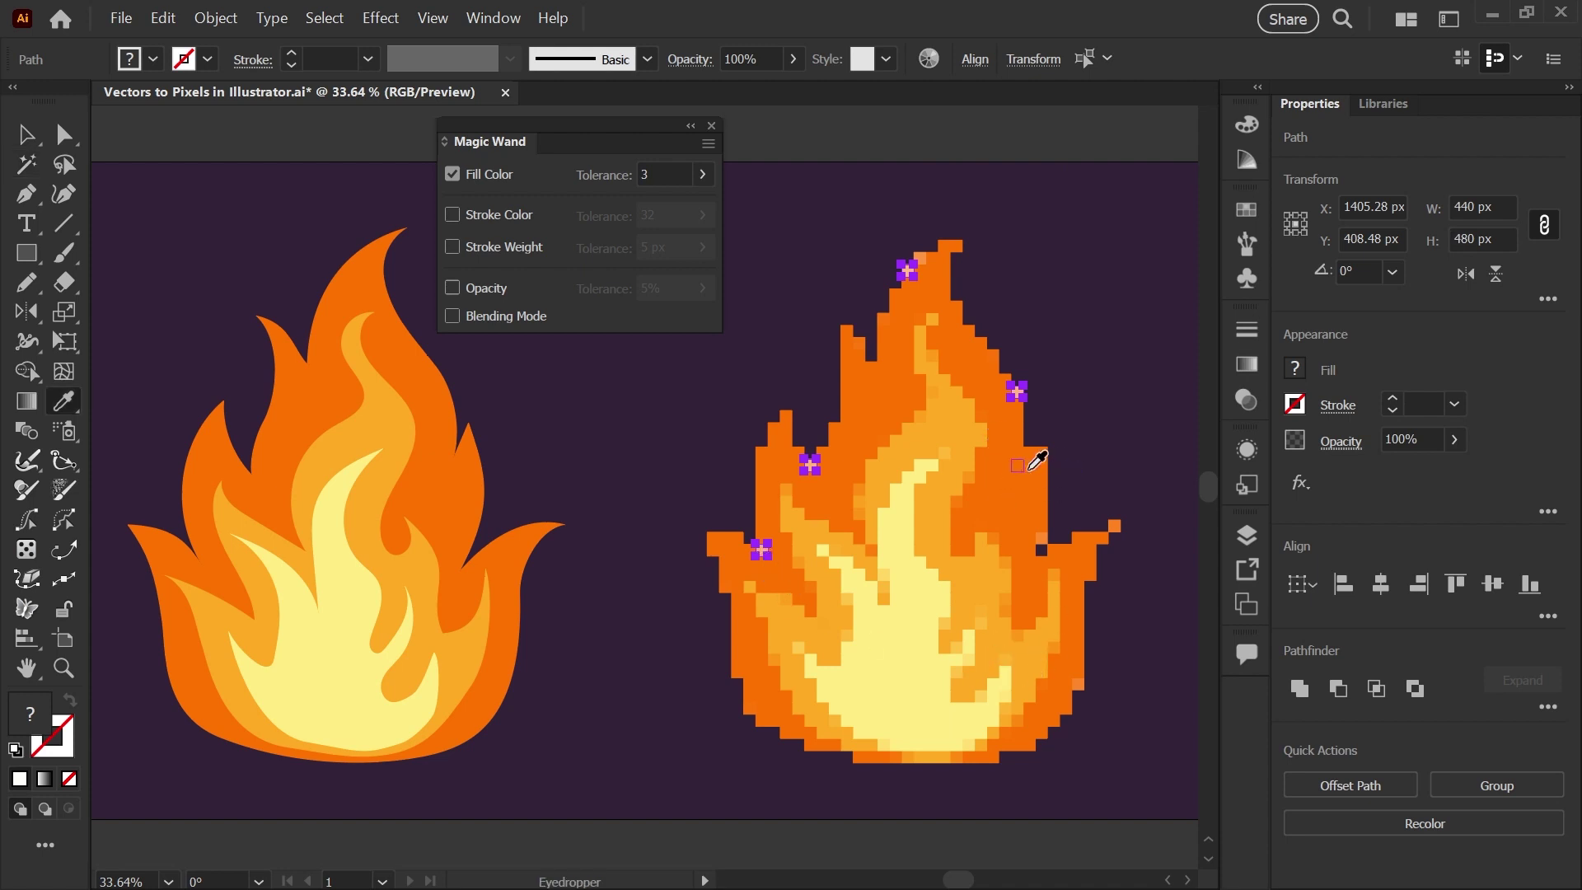
{"action": "left_click", "coordinate": [1024, 466]}
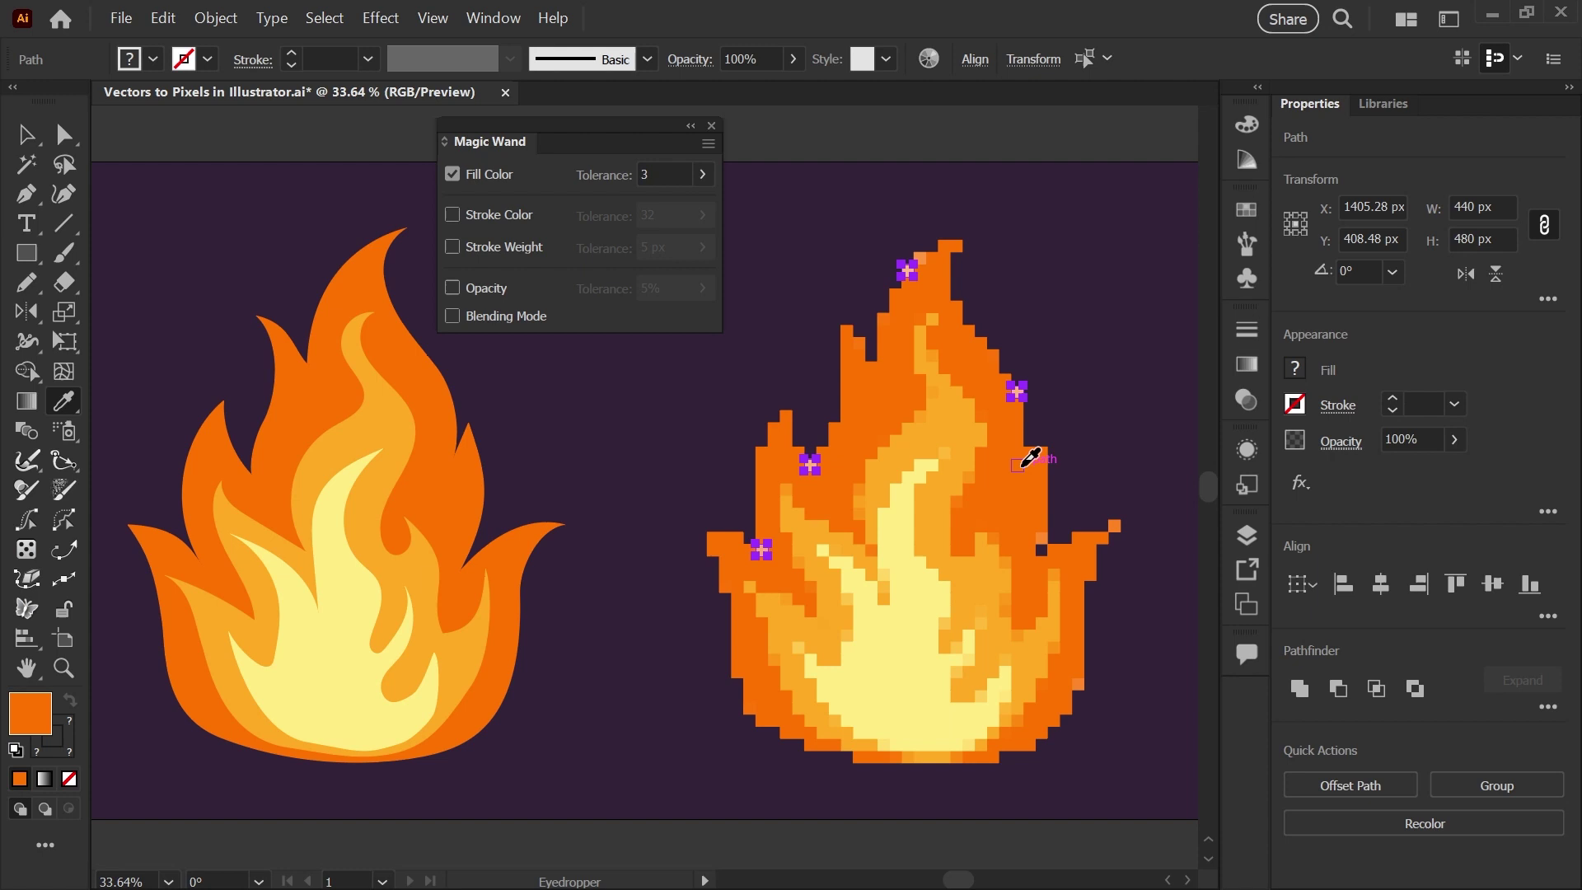
{"action": "key", "text": "a"}
{"action": "left_click", "coordinate": [1142, 402]}
{"action": "key", "text": "y"}
{"action": "left_click", "coordinate": [981, 623]}
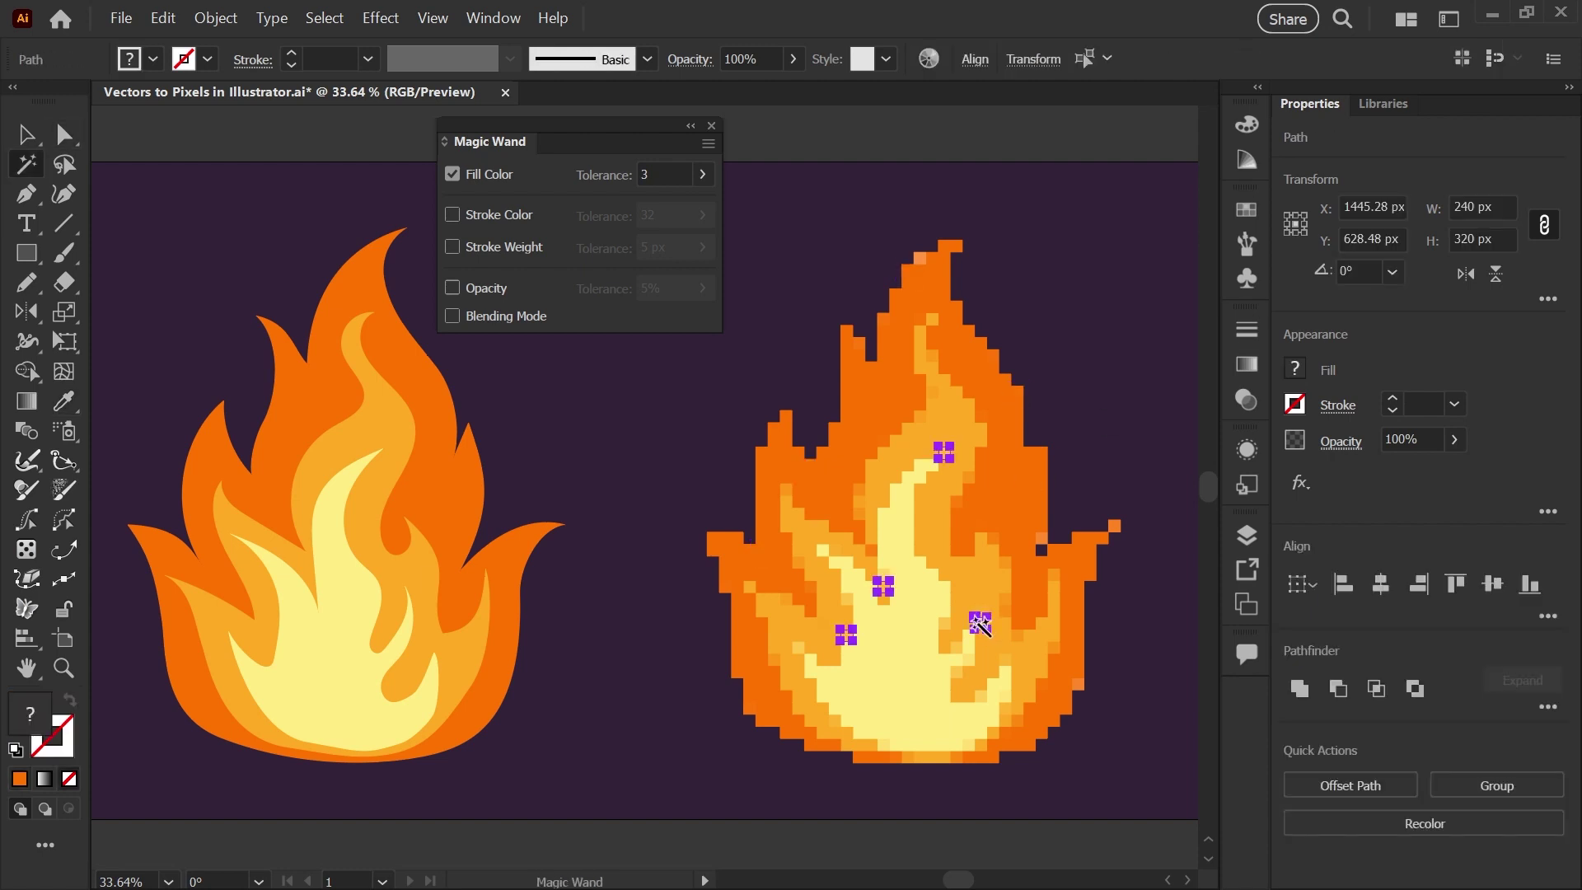
{"action": "key", "text": "i"}
{"action": "left_click", "coordinate": [914, 646]}
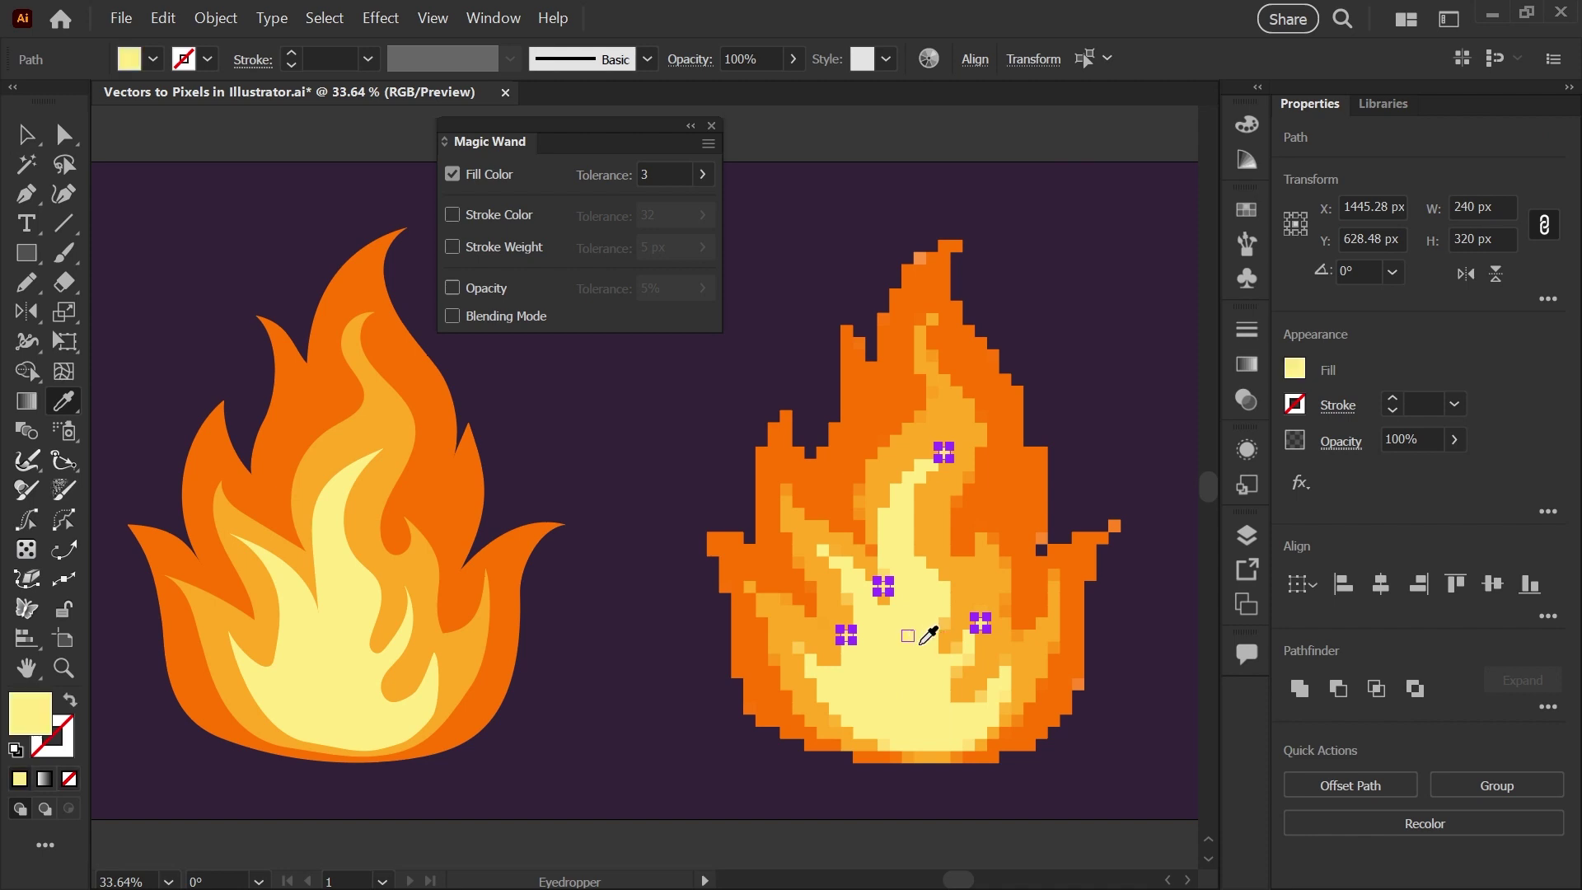
- Recolour two more stray shades by sampling the light orange and surrounding orange
{"action": "key", "text": "y"}
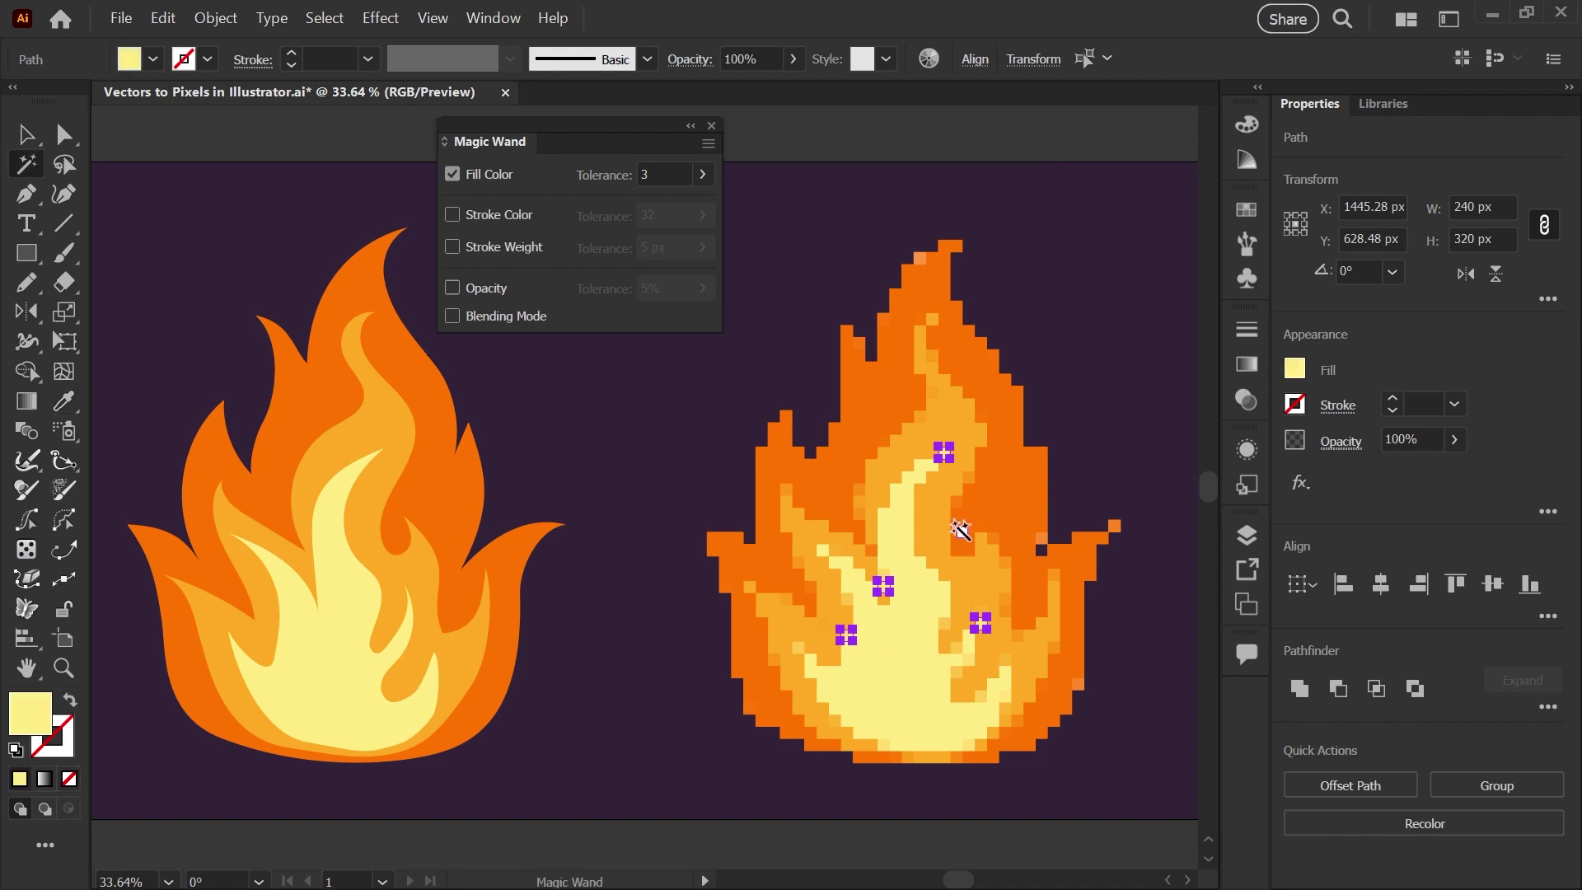
{"action": "left_click", "coordinate": [858, 491]}
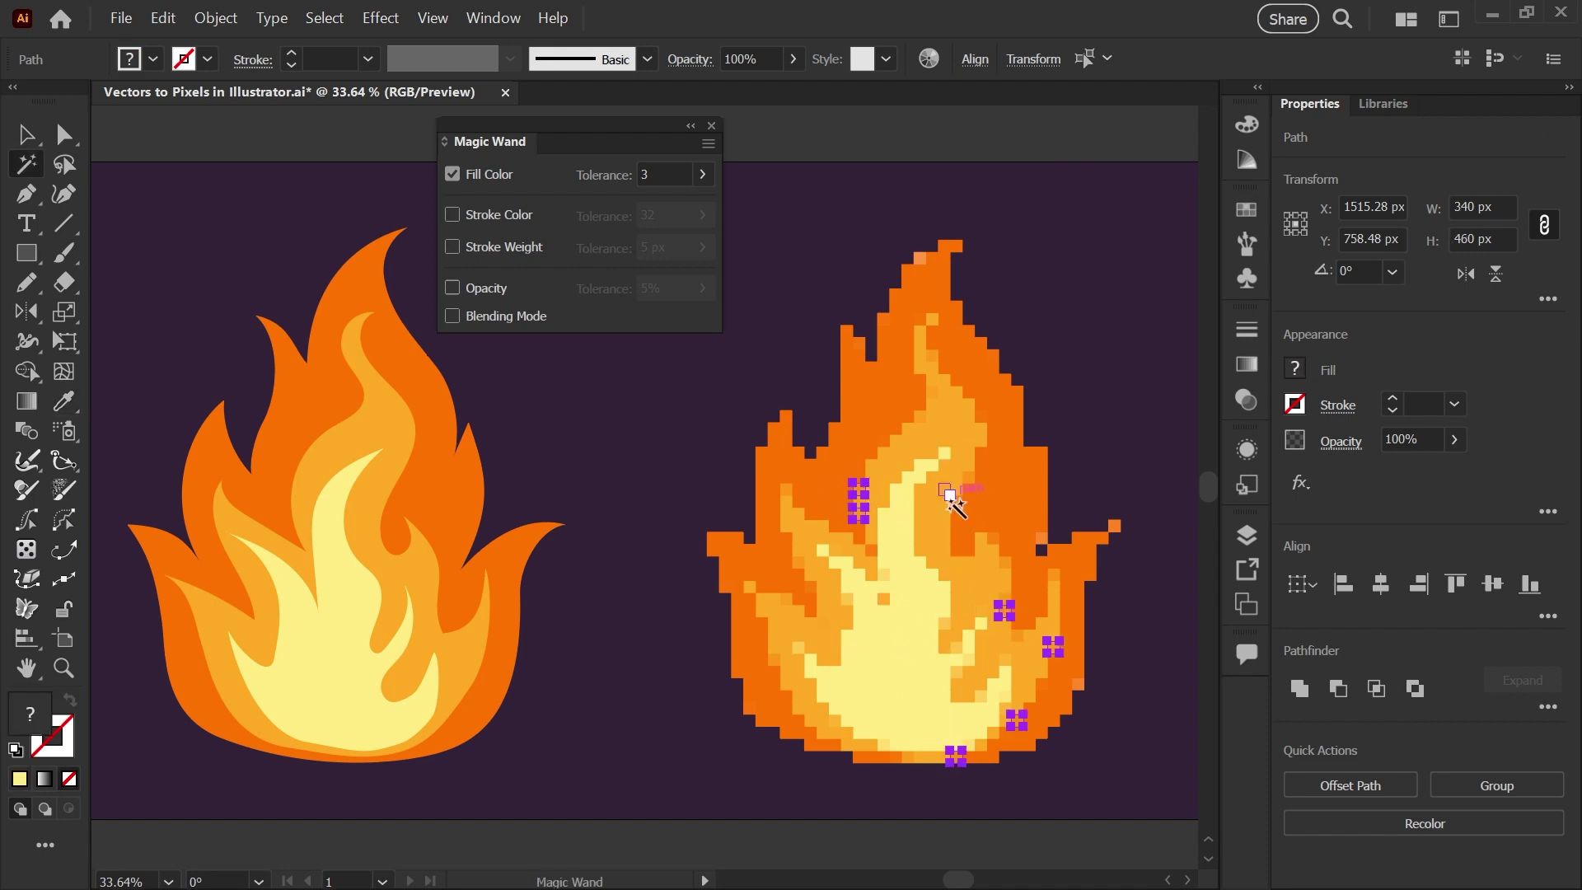
{"action": "key", "text": "i"}
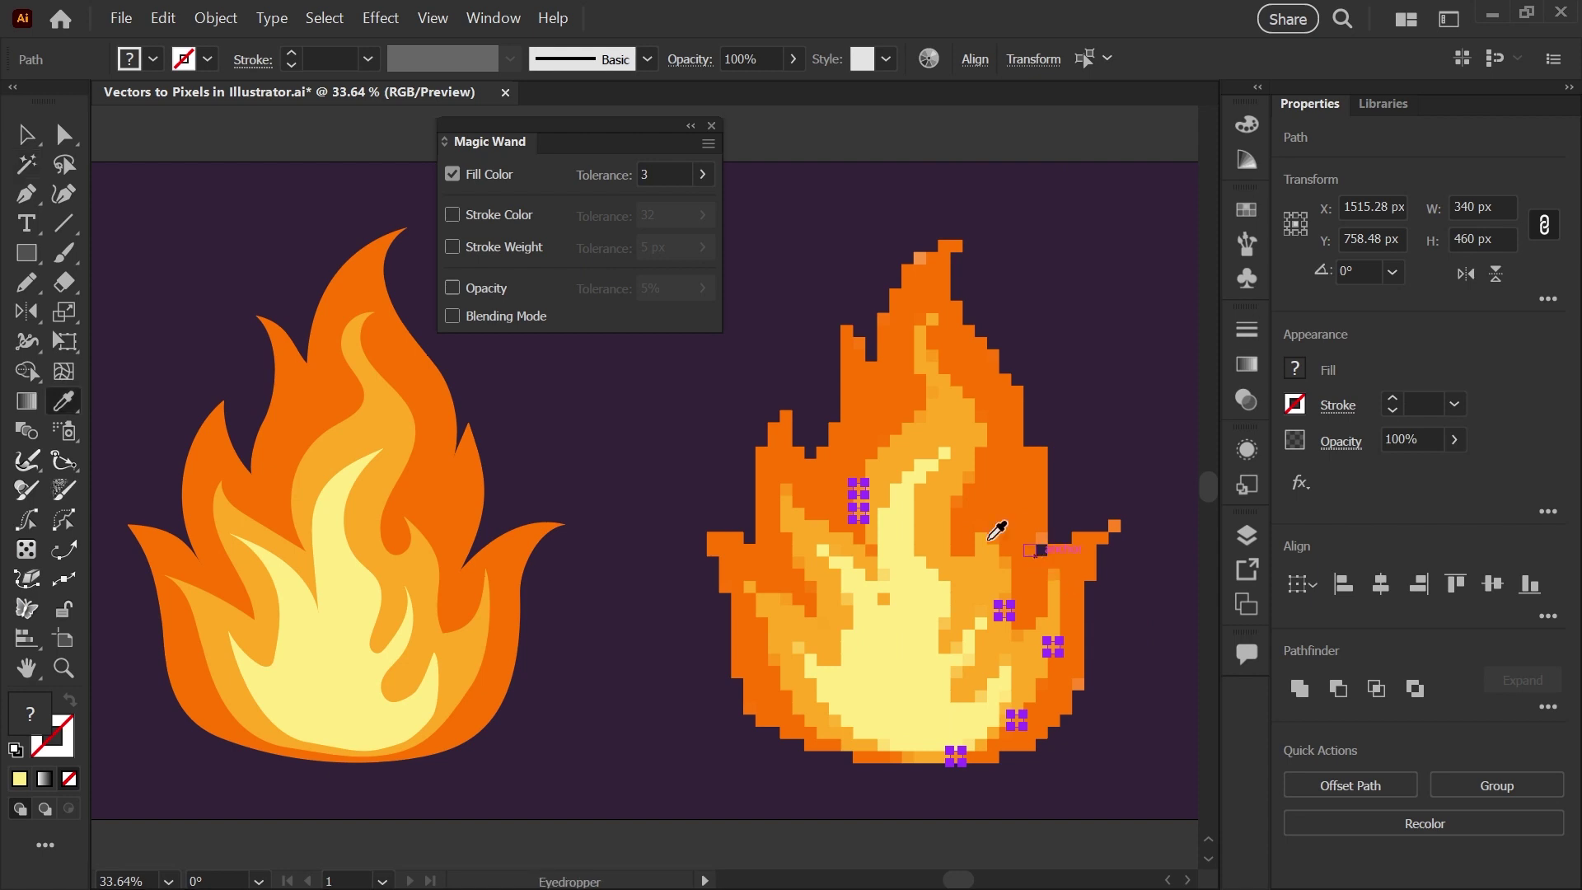
{"action": "left_click", "coordinate": [939, 512]}
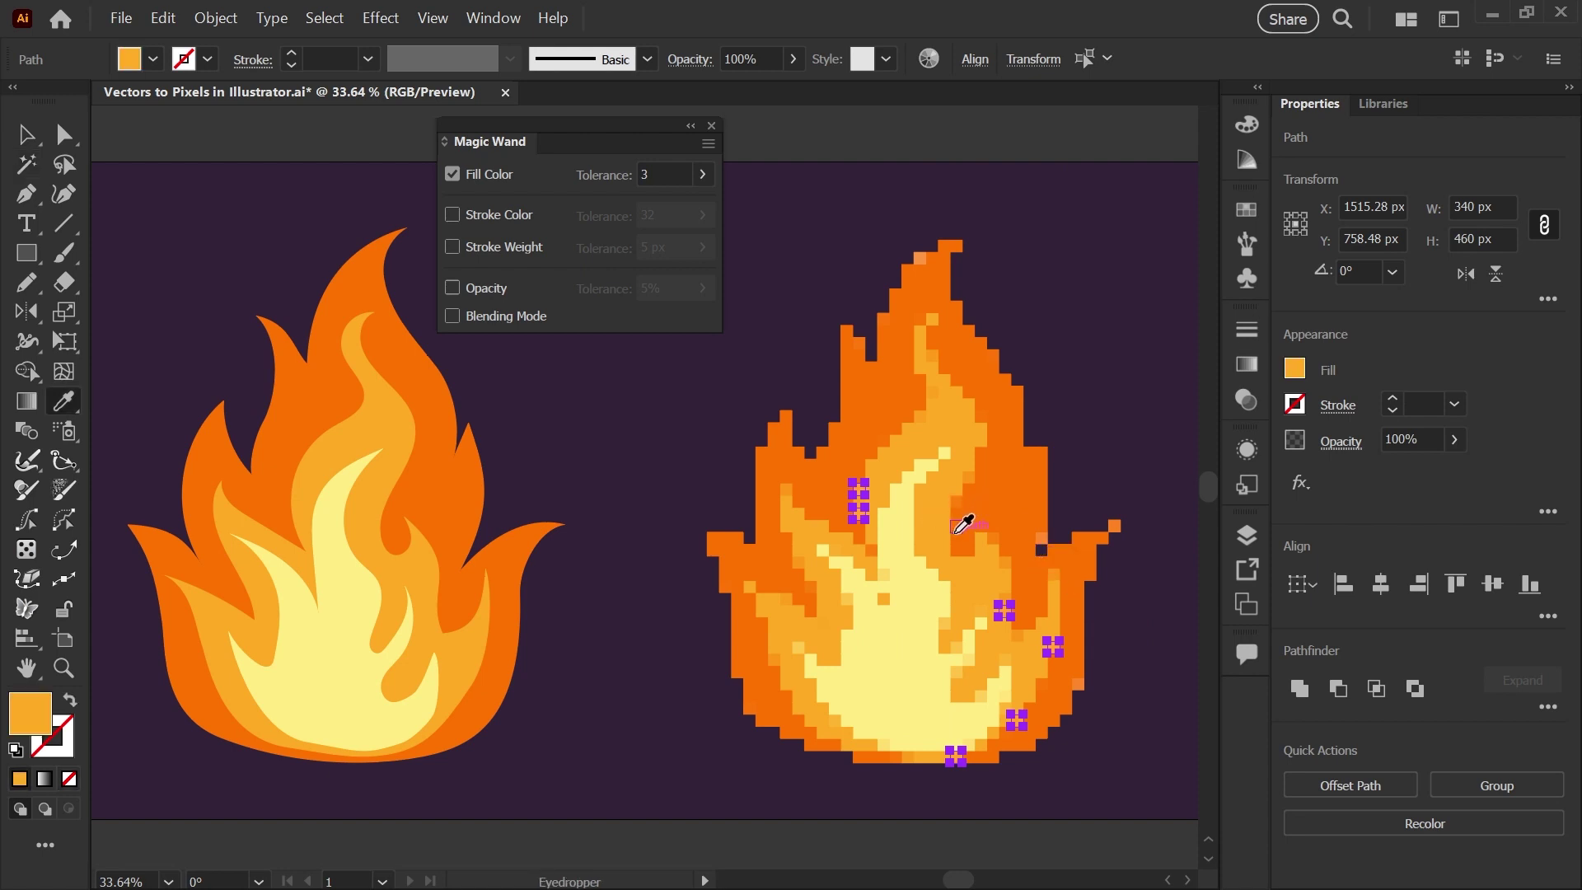
{"action": "key", "text": "y"}
{"action": "left_click", "coordinate": [975, 481]}
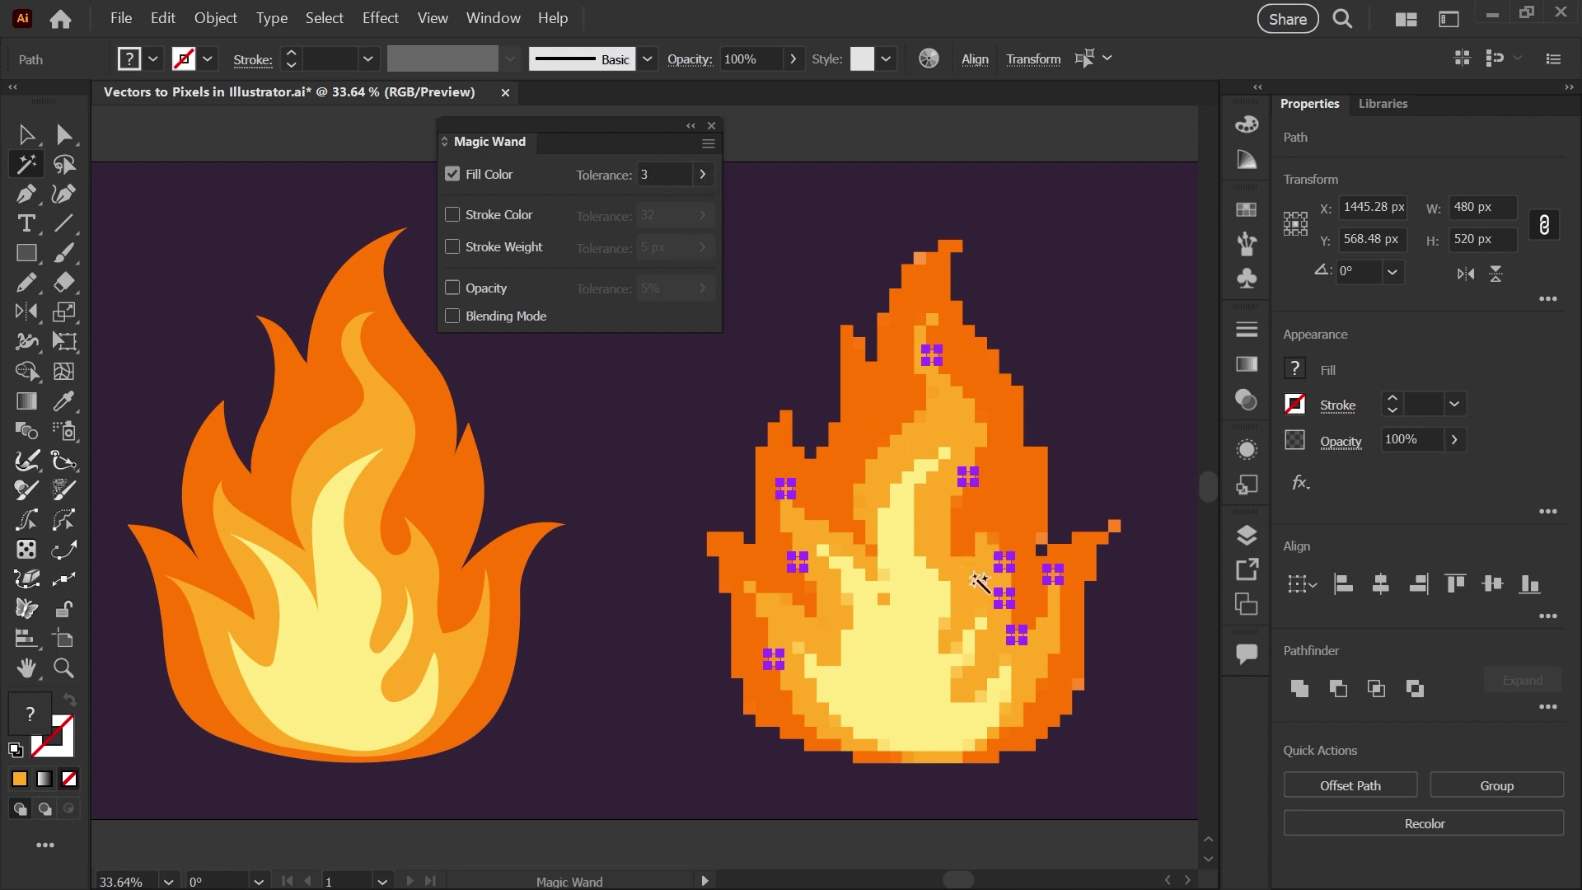
{"action": "key", "text": "i"}
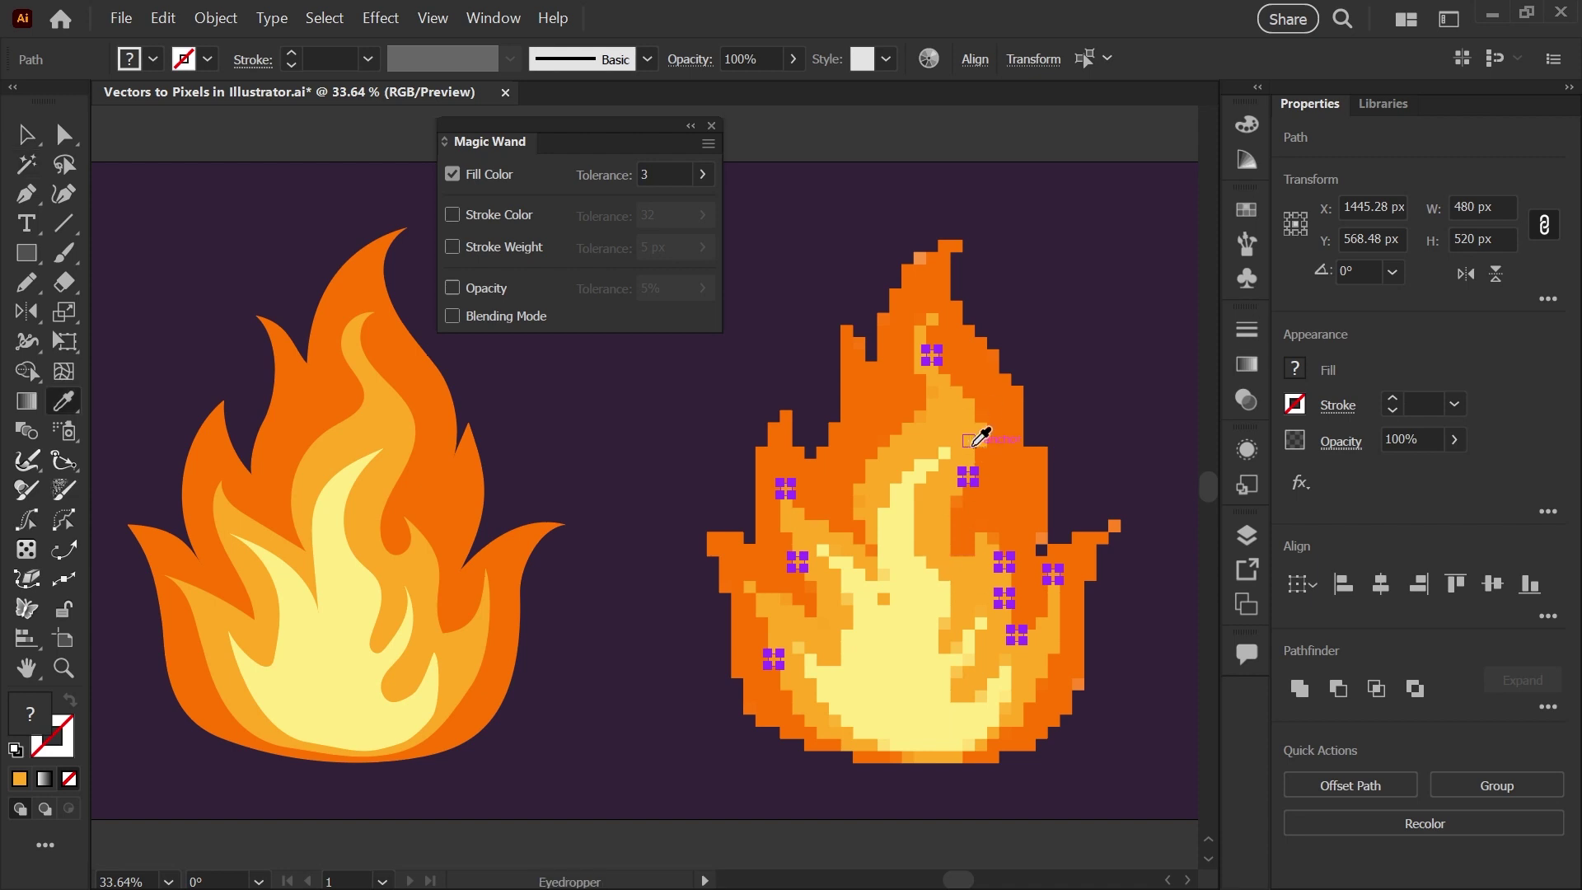
{"action": "left_click", "coordinate": [967, 428]}
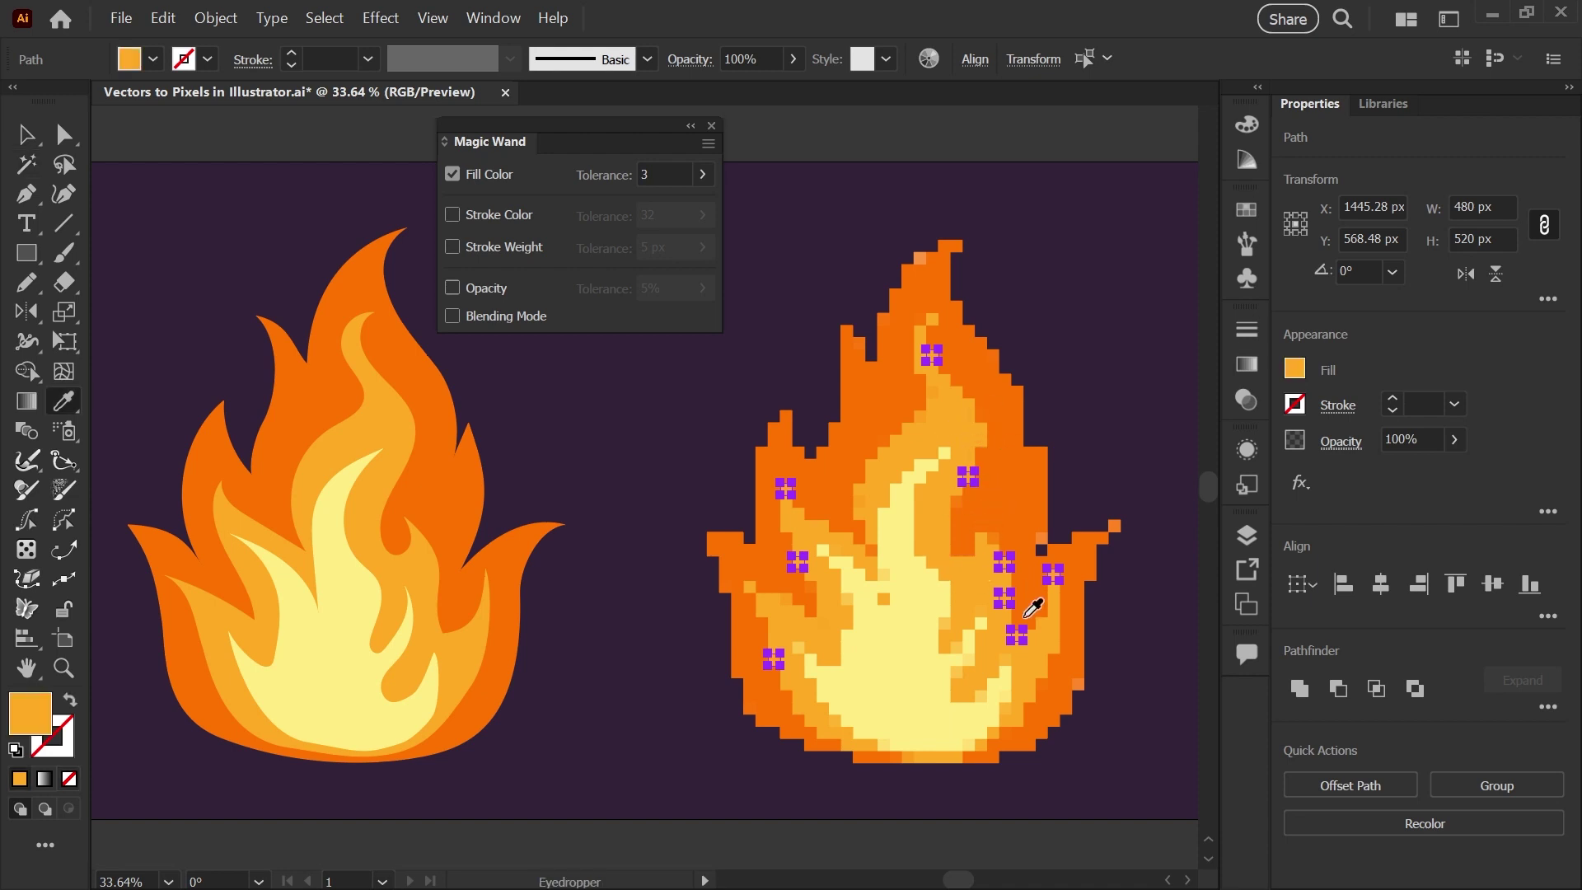
{"action": "key", "text": "ctrl+z"}
{"action": "key", "text": "ctrl+z"}
{"action": "key", "text": "ctrl+z"}
{"action": "key", "text": "ctrl+z"}
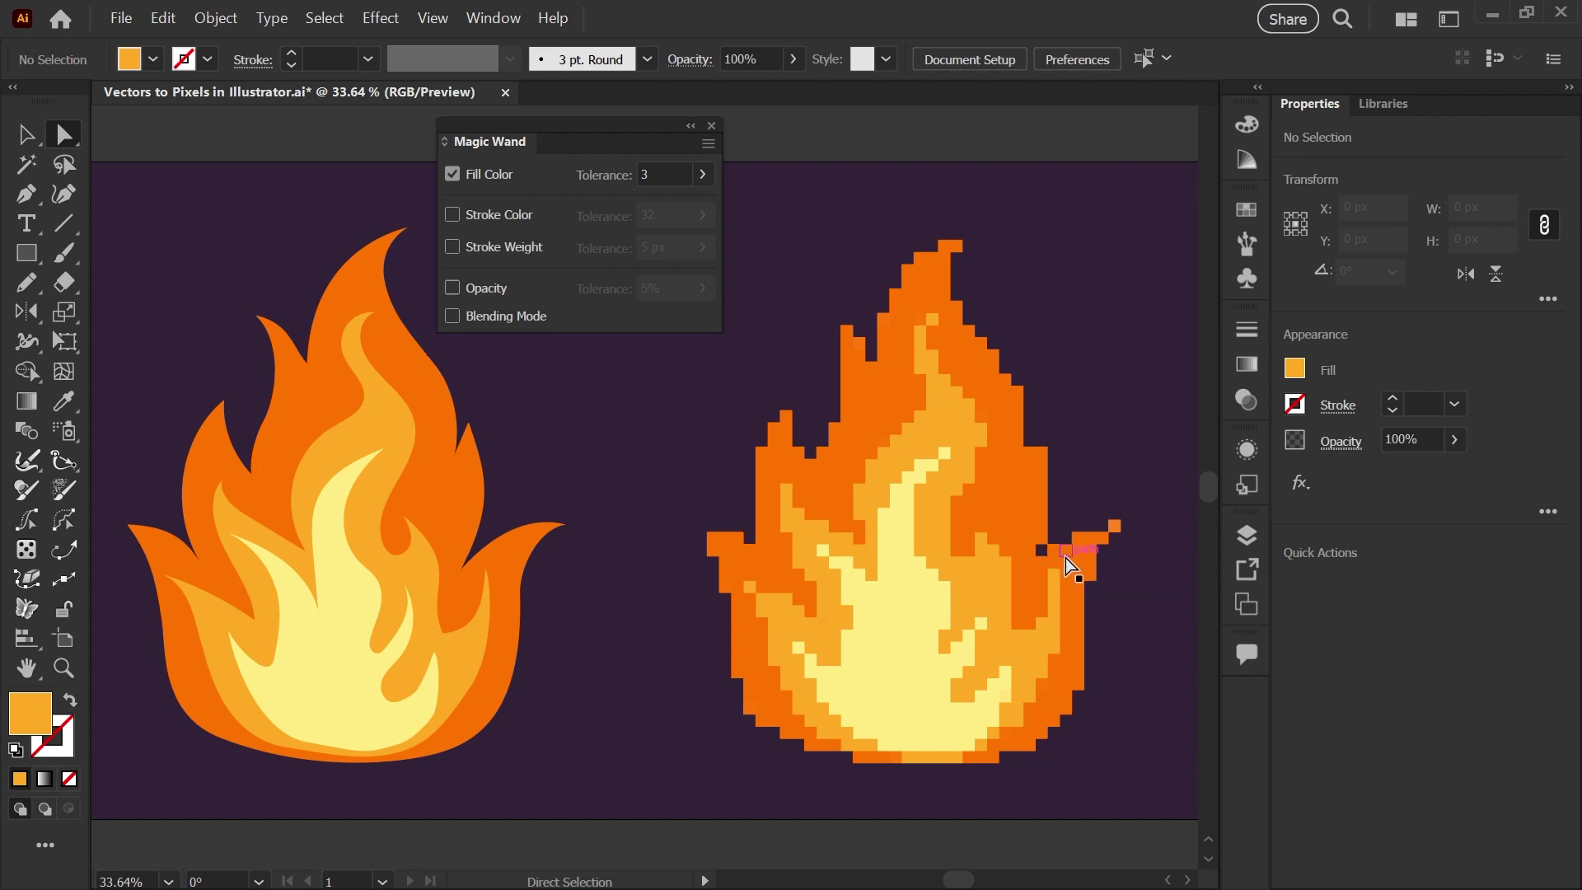
- Zoom in and Alt-drag a copy of the orange square into the gap on its left
{"action": "key", "text": "z"}
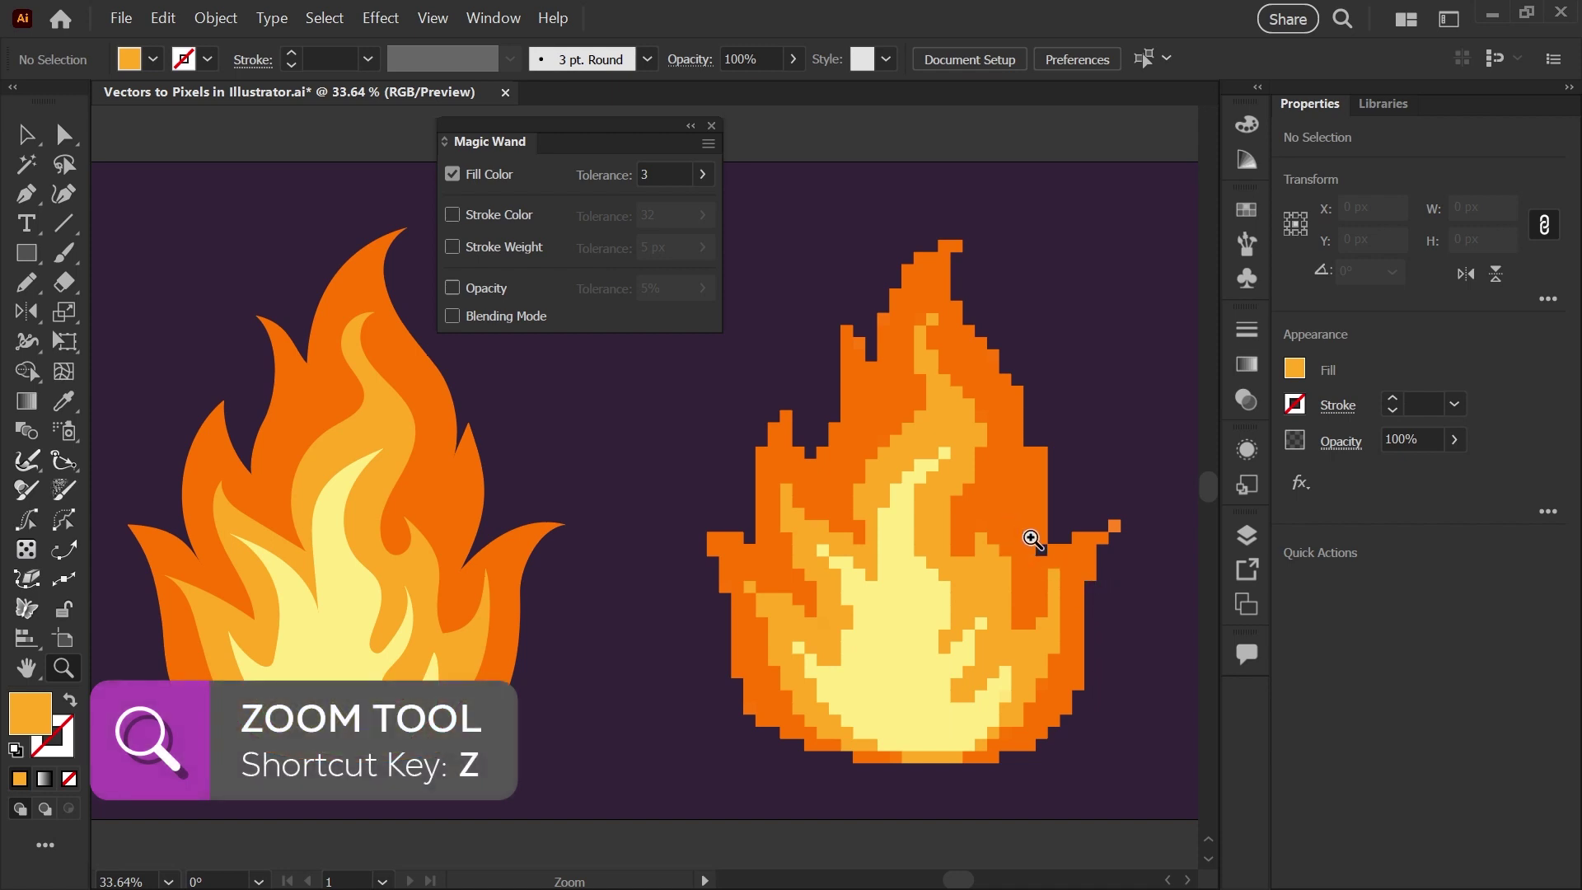
{"action": "left_click_drag", "start_coordinate": [1015, 534], "coordinate": [997, 626]}
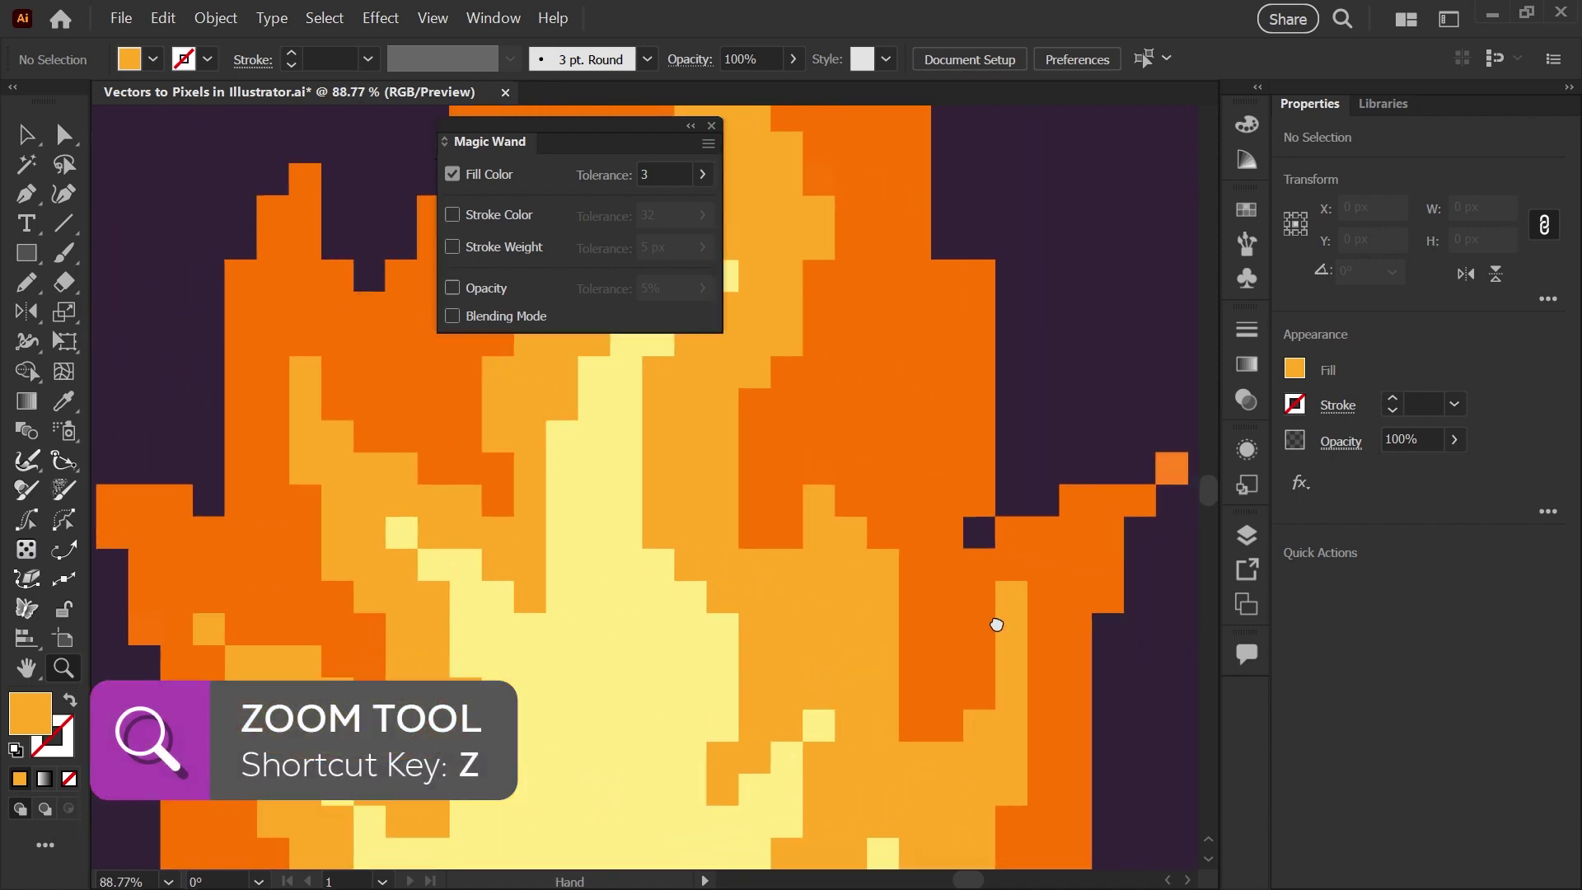
{"action": "key", "text": "v"}
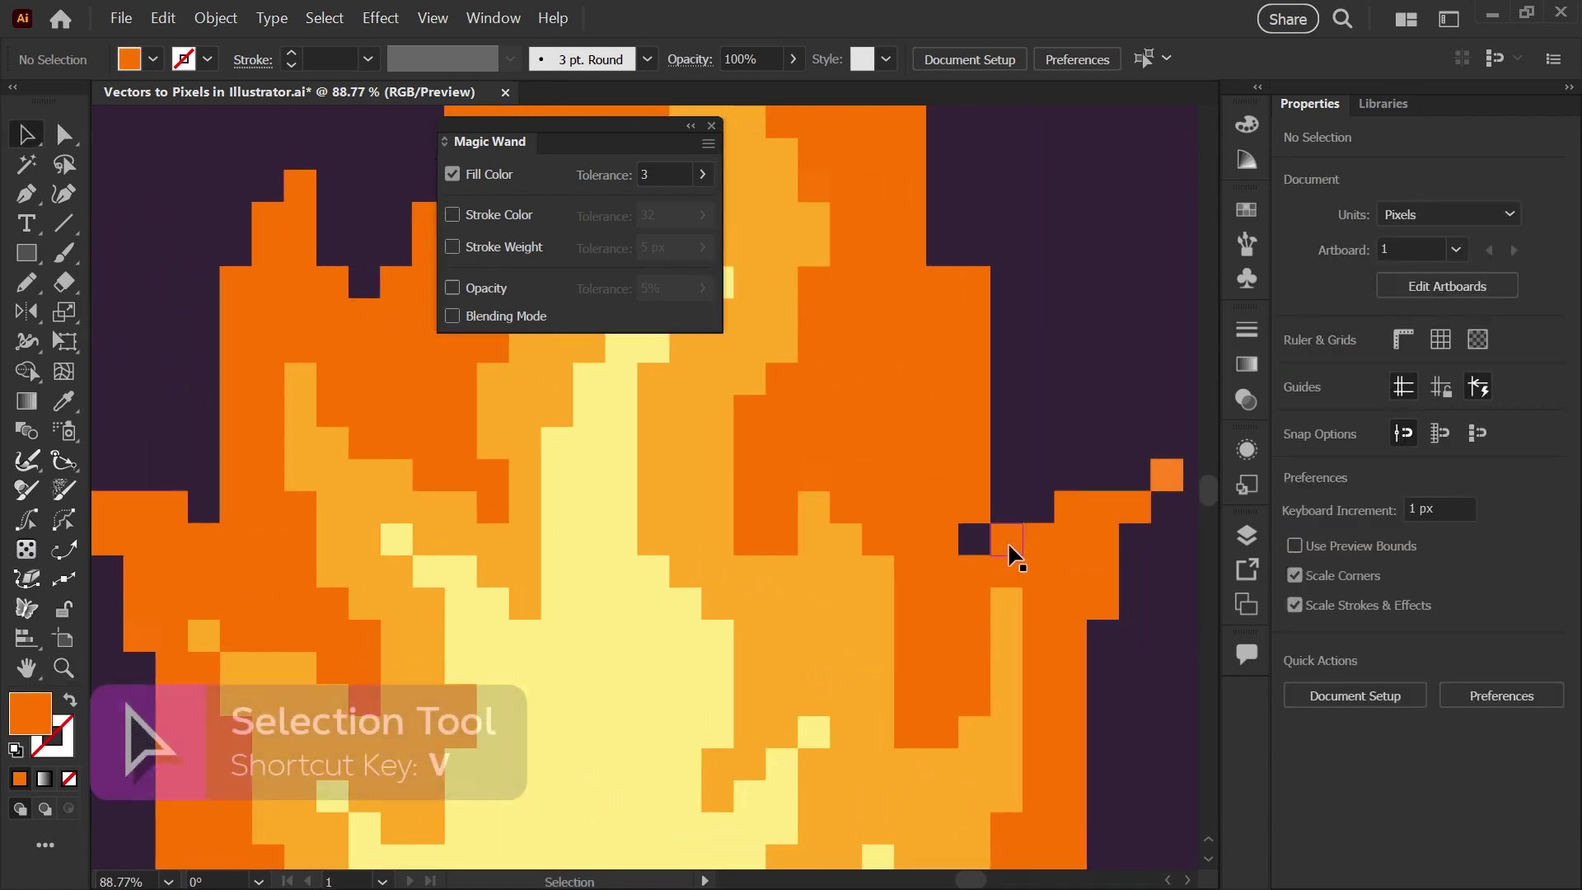
{"action": "left_click", "coordinate": [1005, 537]}
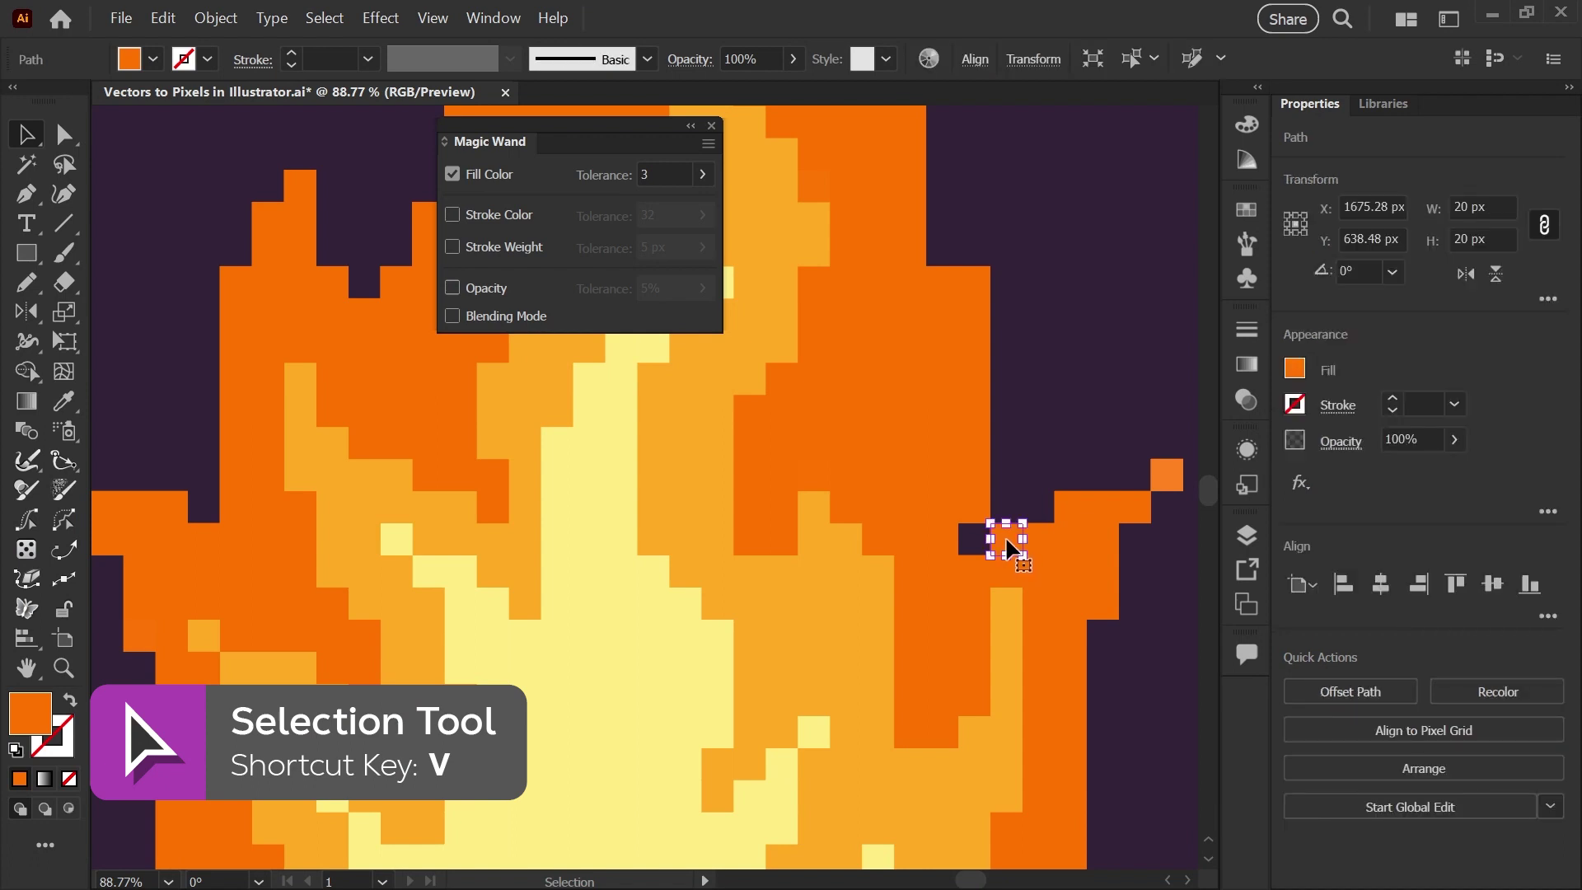
{"action": "left_click_drag", "start_coordinate": [1005, 537], "coordinate": [981, 534]}
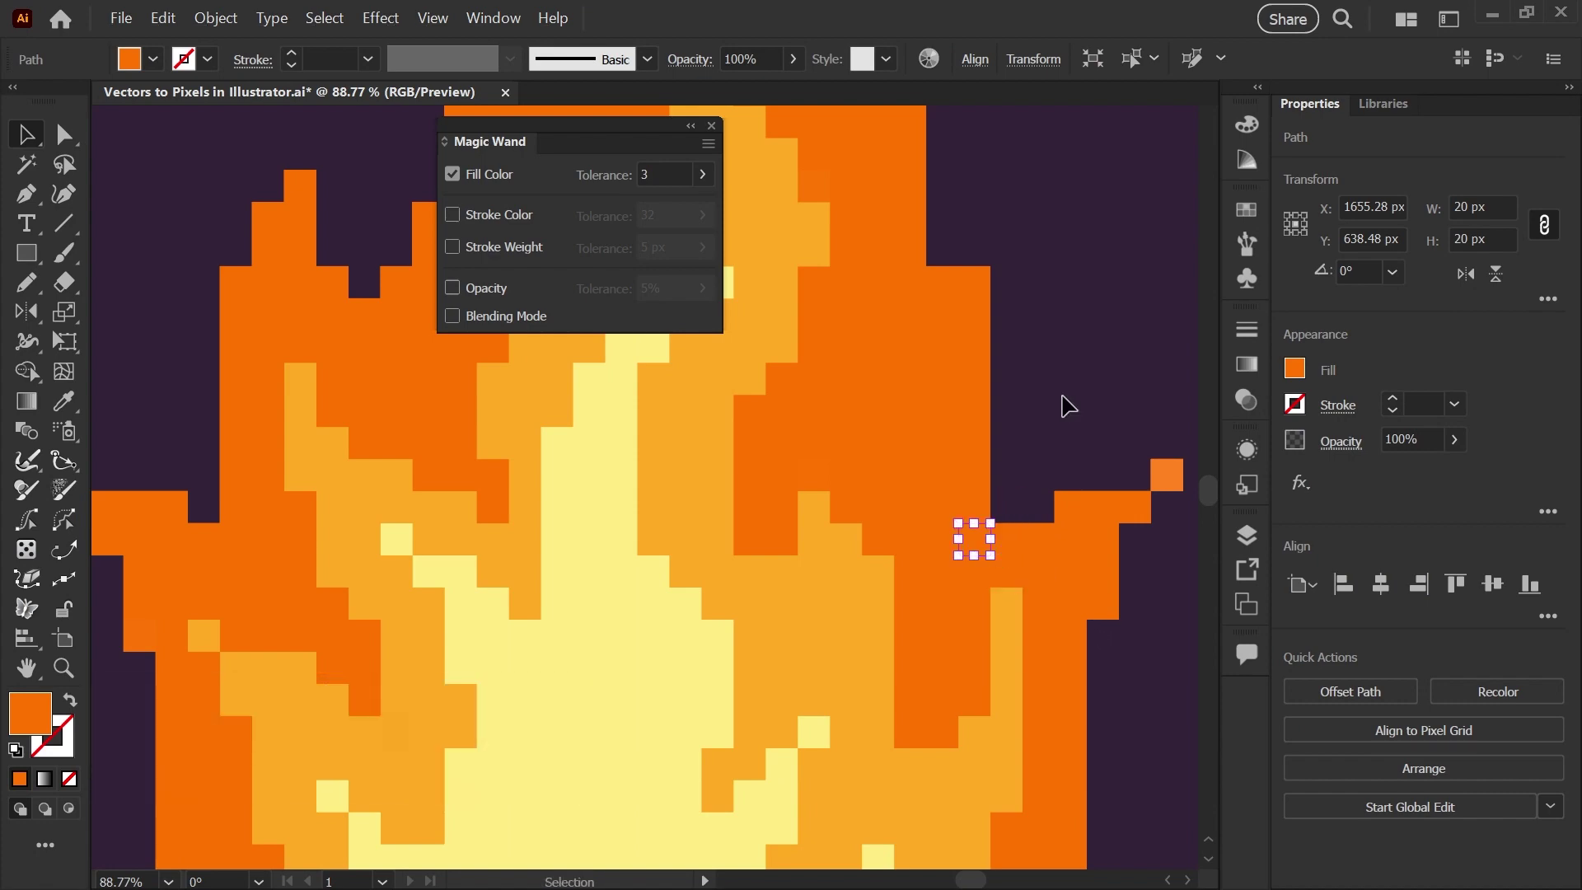
- Check the snapping settings without changes and zoom back out to both flames
{"action": "left_click", "coordinate": [430, 20]}
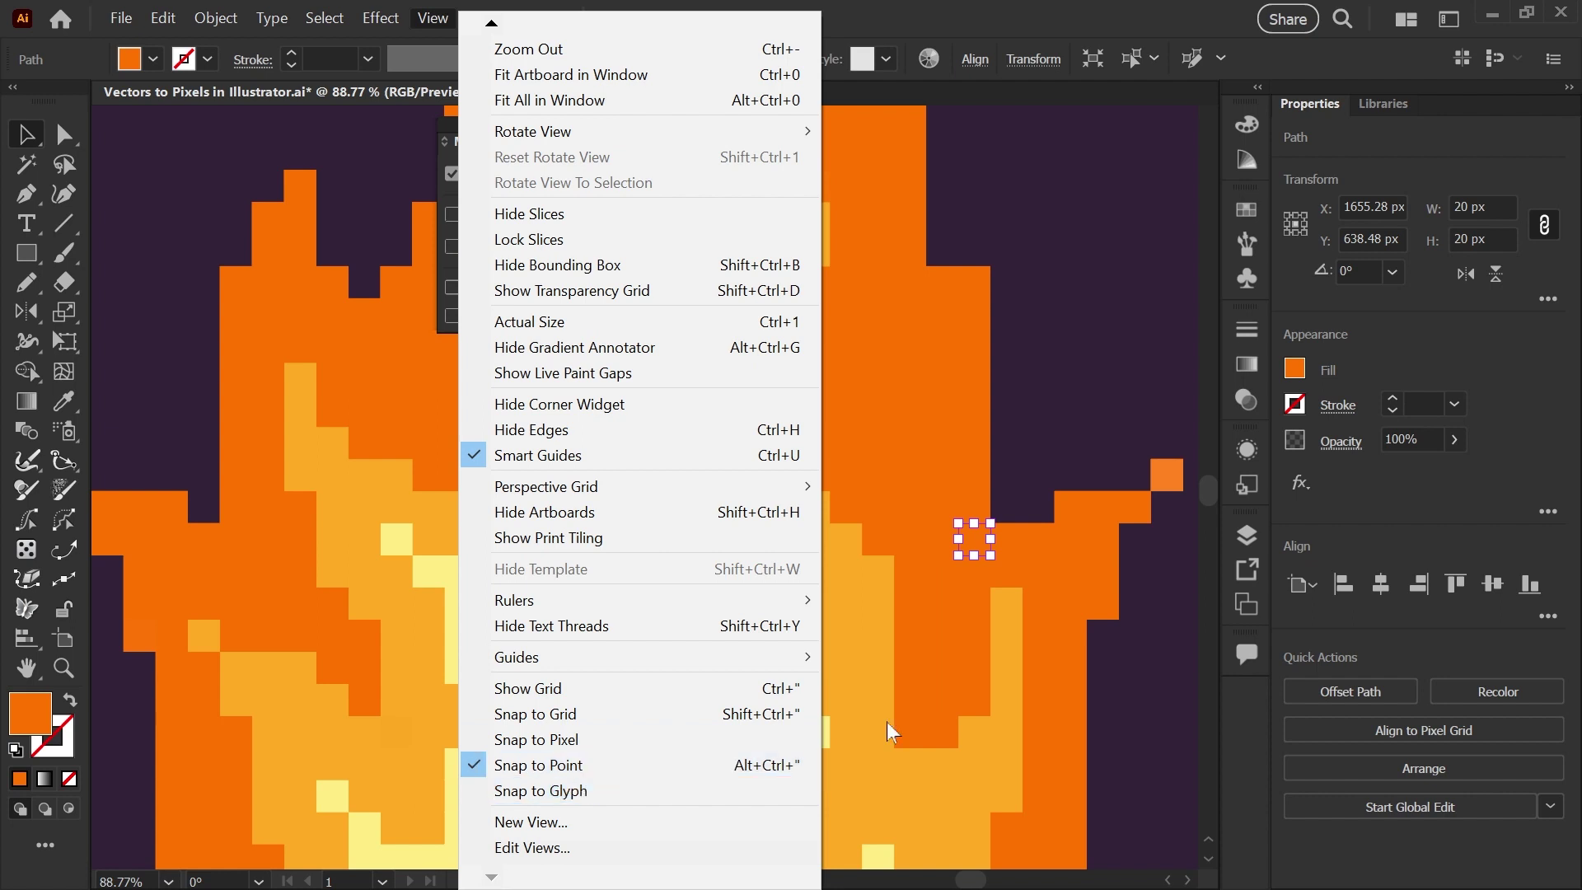
{"action": "left_click", "coordinate": [1036, 454]}
{"action": "left_click", "coordinate": [1038, 453]}
{"action": "scroll", "coordinate": [1039, 452], "scroll_direction": "down", "scroll_amount": 5}
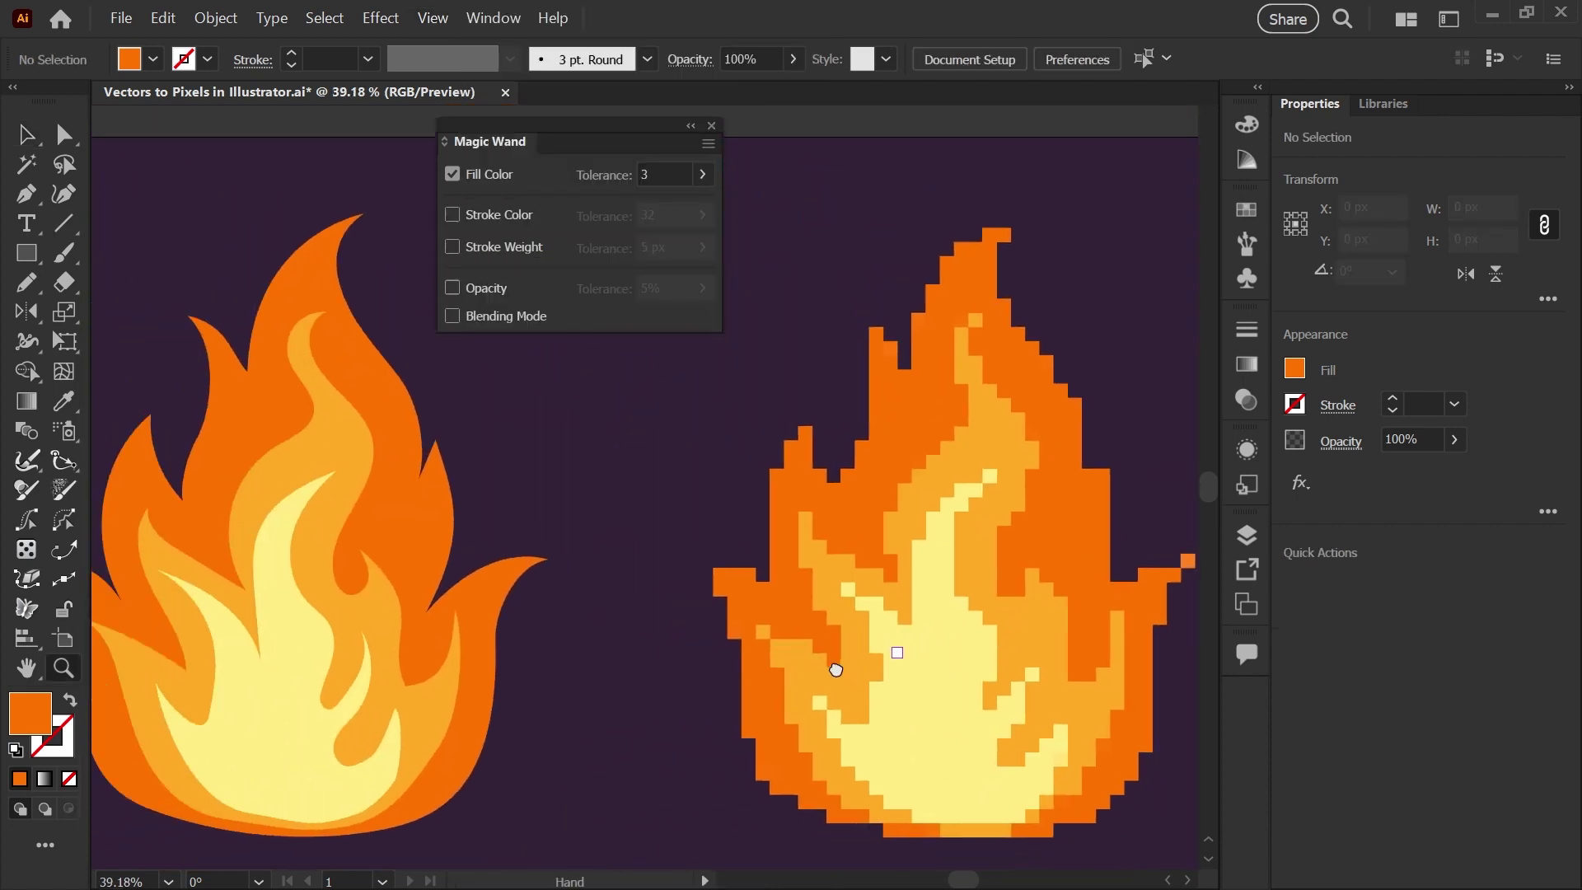
- Copy the left-tip orange square one step up and left, then zoom out to the artboard
{"action": "left_click_drag", "start_coordinate": [827, 646], "coordinate": [780, 636]}
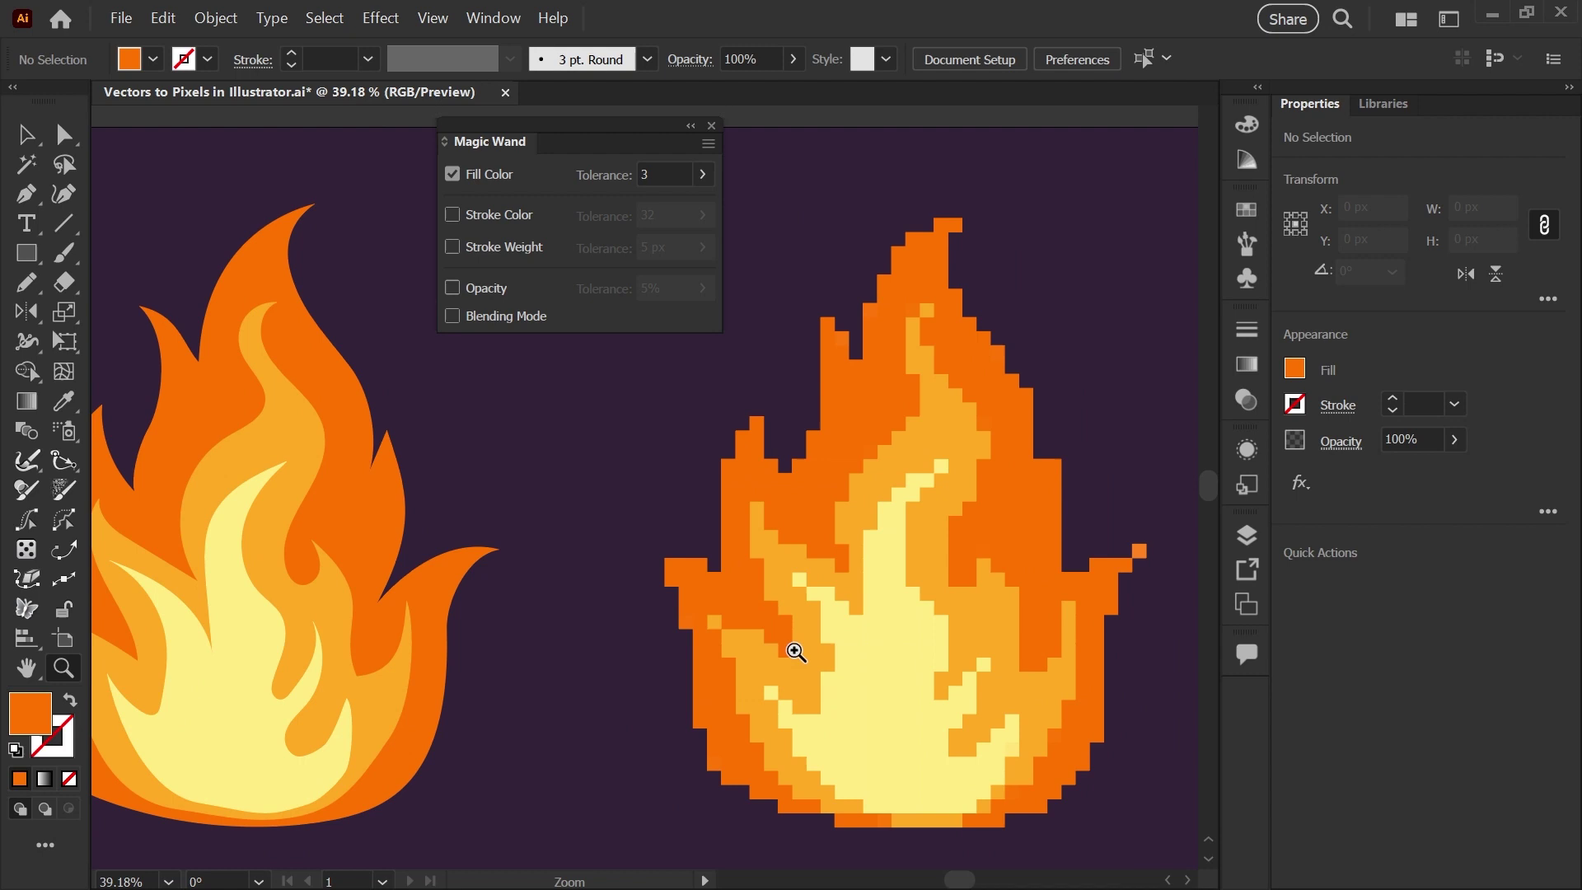
{"action": "key", "text": "z"}
{"action": "left_click_drag", "start_coordinate": [683, 565], "coordinate": [760, 590]}
{"action": "key", "text": "v"}
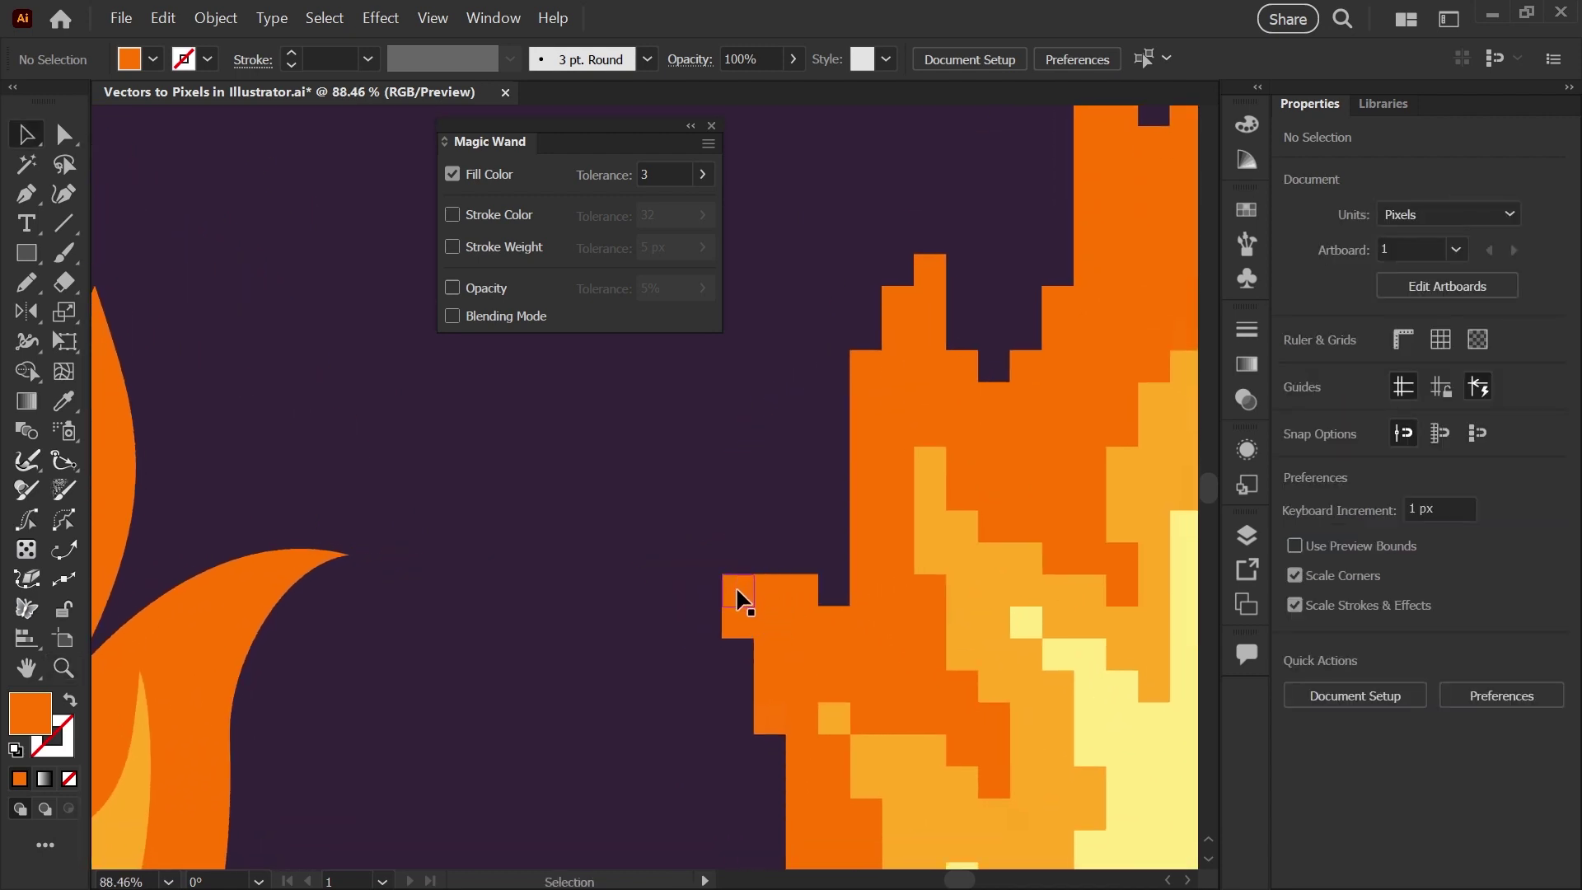
{"action": "left_click_drag", "start_coordinate": [736, 606], "coordinate": [710, 569]}
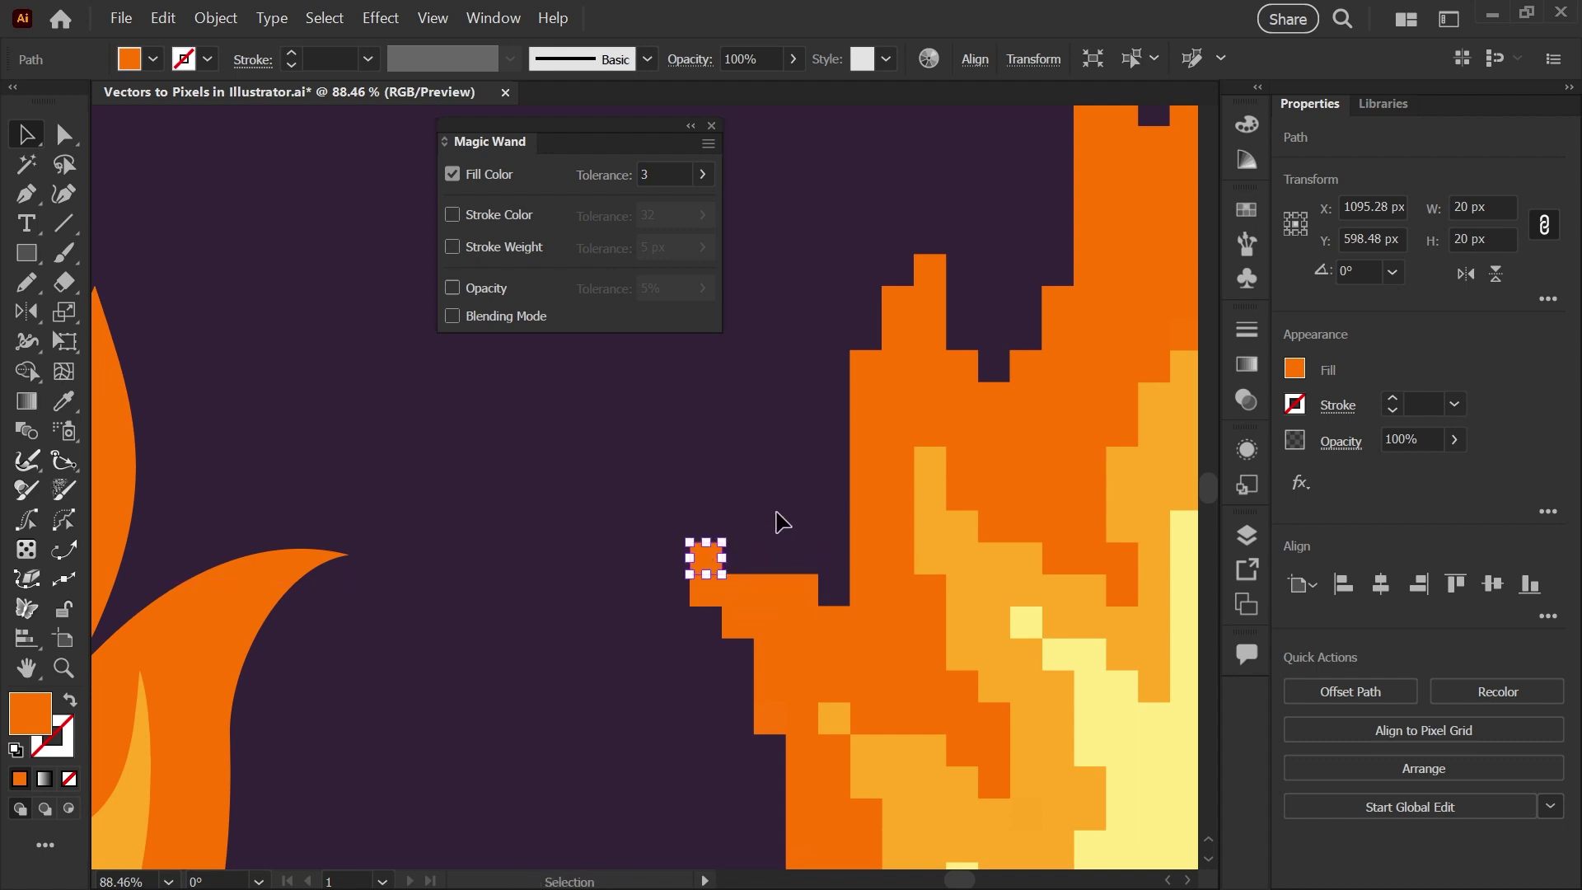
{"action": "left_click", "coordinate": [778, 523]}
{"action": "key", "text": "z"}
{"action": "left_click_drag", "start_coordinate": [997, 590], "coordinate": [816, 688]}
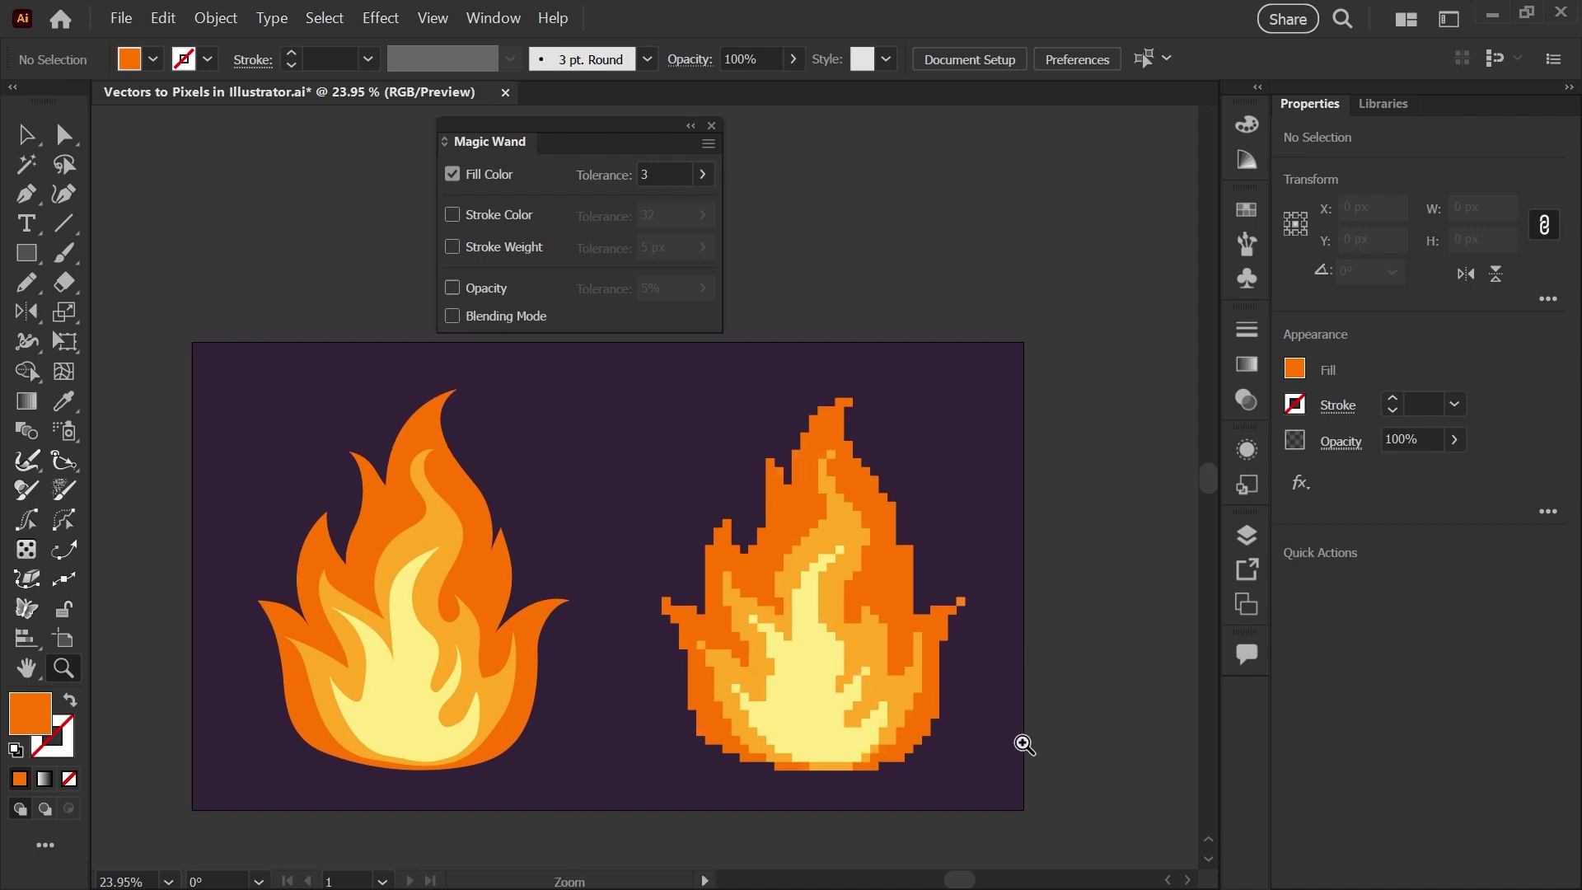
- Scale the pixel flame to about 721 × 886 px and place it level beside the vector flame
{"action": "key", "text": "v"}
{"action": "left_click_drag", "start_coordinate": [630, 380], "coordinate": [1010, 756]}
{"action": "mouse_move", "coordinate": [832, 692]}
{"action": "left_mouse_down"}
{"action": "mouse_move", "coordinate": [981, 590]}
{"action": "mouse_move", "coordinate": [982, 395]}
{"action": "mouse_move", "coordinate": [832, 692]}
{"action": "left_mouse_up"}
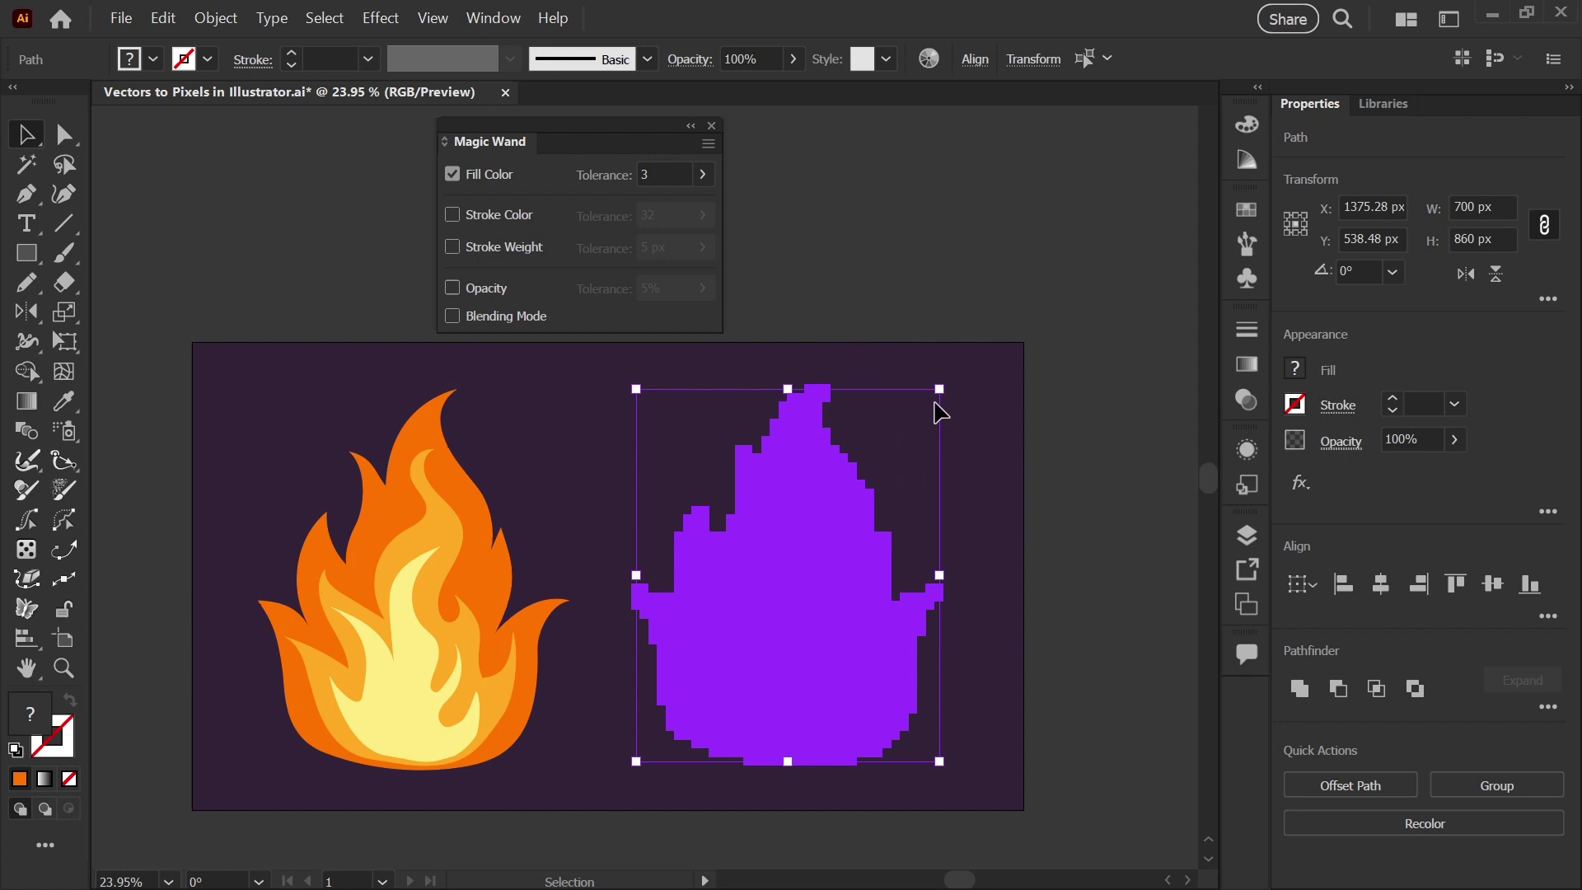
{"action": "left_click_drag", "start_coordinate": [939, 390], "coordinate": [827, 528]}
{"action": "left_click", "coordinate": [889, 698]}
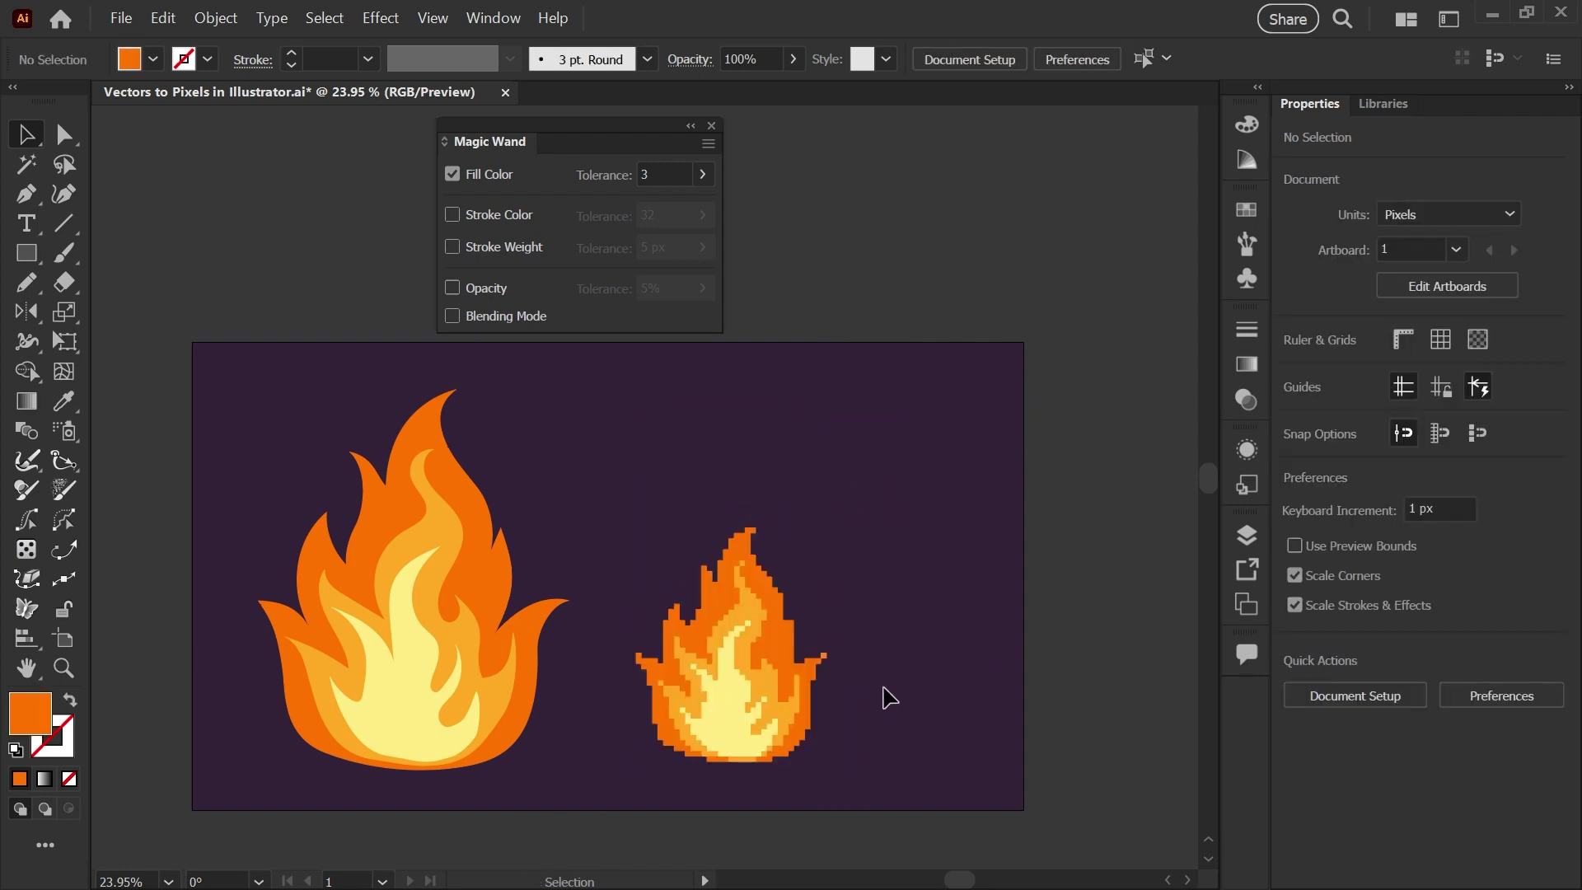
{"action": "left_click_drag", "start_coordinate": [750, 713], "coordinate": [823, 656]}
{"action": "left_click_drag", "start_coordinate": [906, 708], "coordinate": [979, 784]}
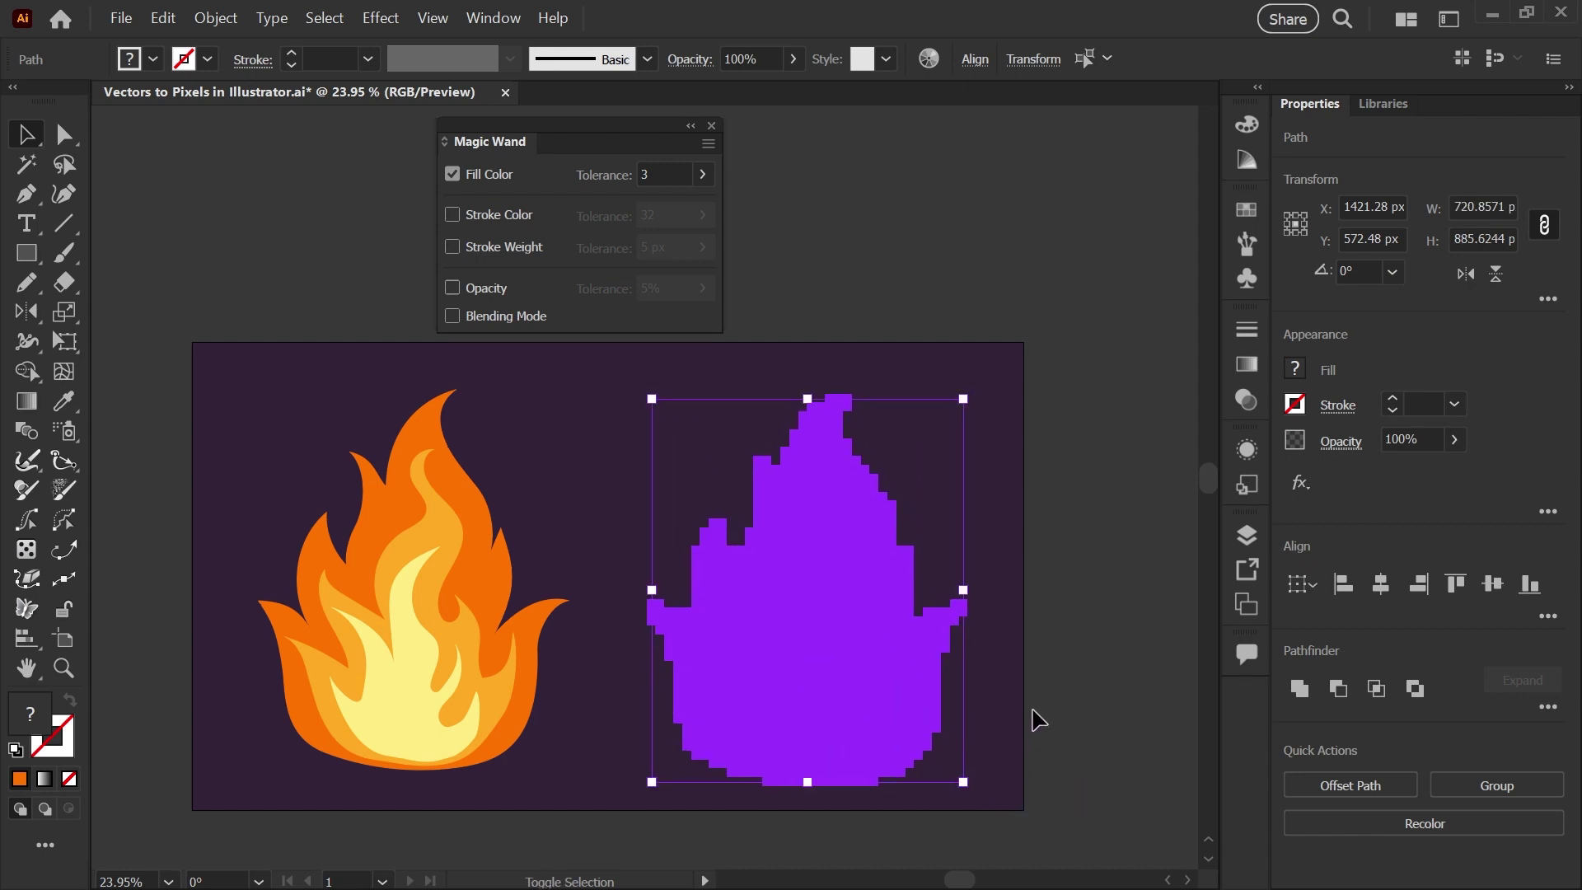
{"action": "mouse_move", "coordinate": [854, 676]}
{"action": "left_mouse_down"}
{"action": "mouse_move", "coordinate": [848, 689]}
{"action": "mouse_move", "coordinate": [852, 660]}
{"action": "left_mouse_up"}
{"action": "left_click", "coordinate": [1045, 668]}
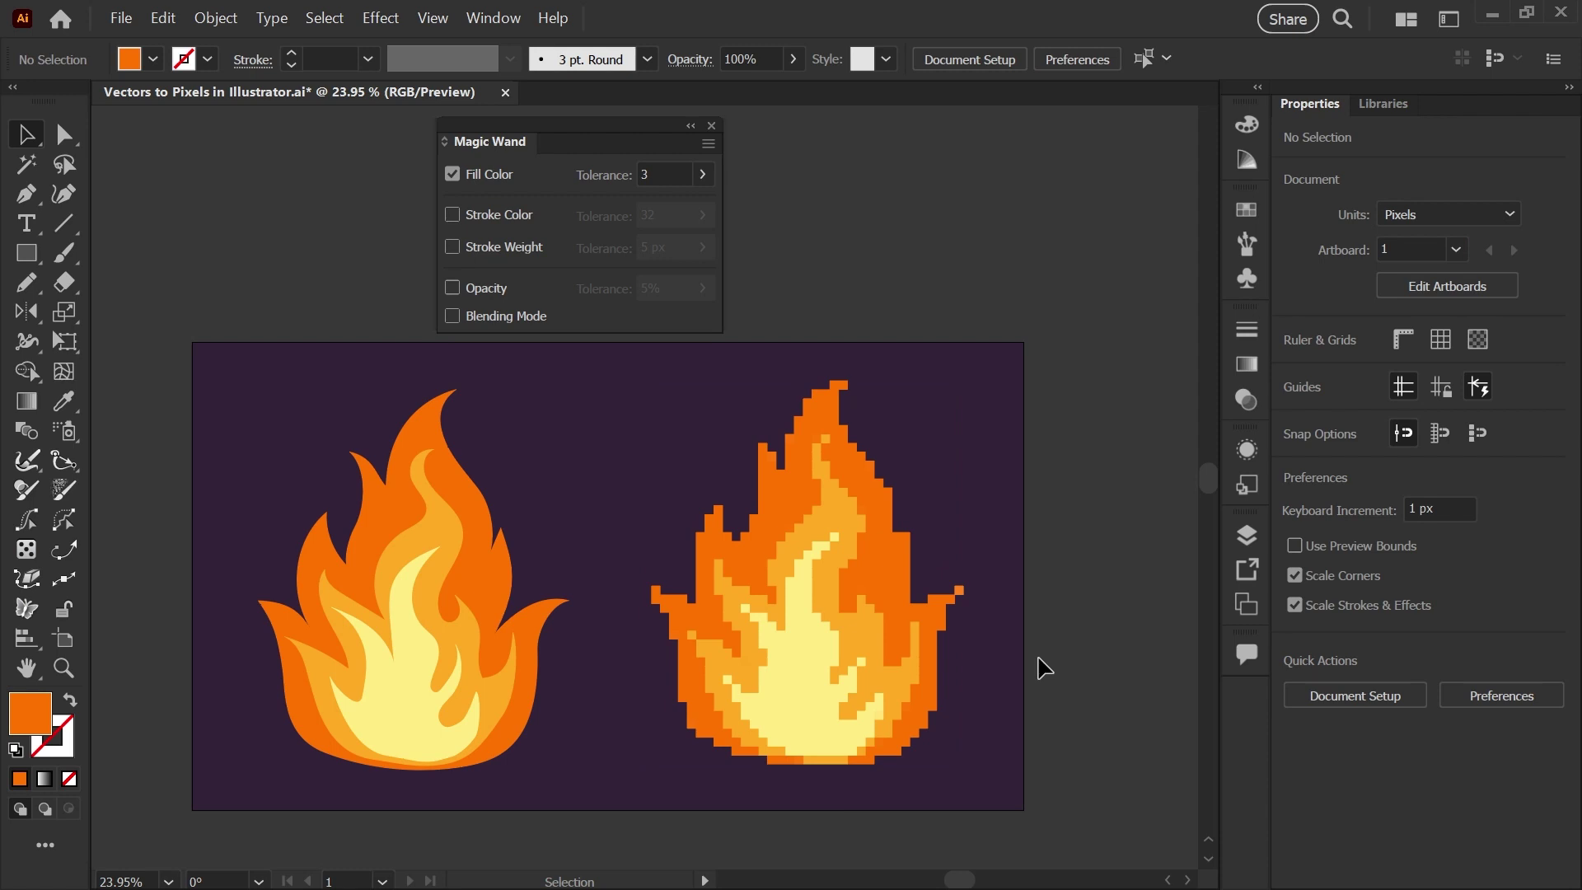